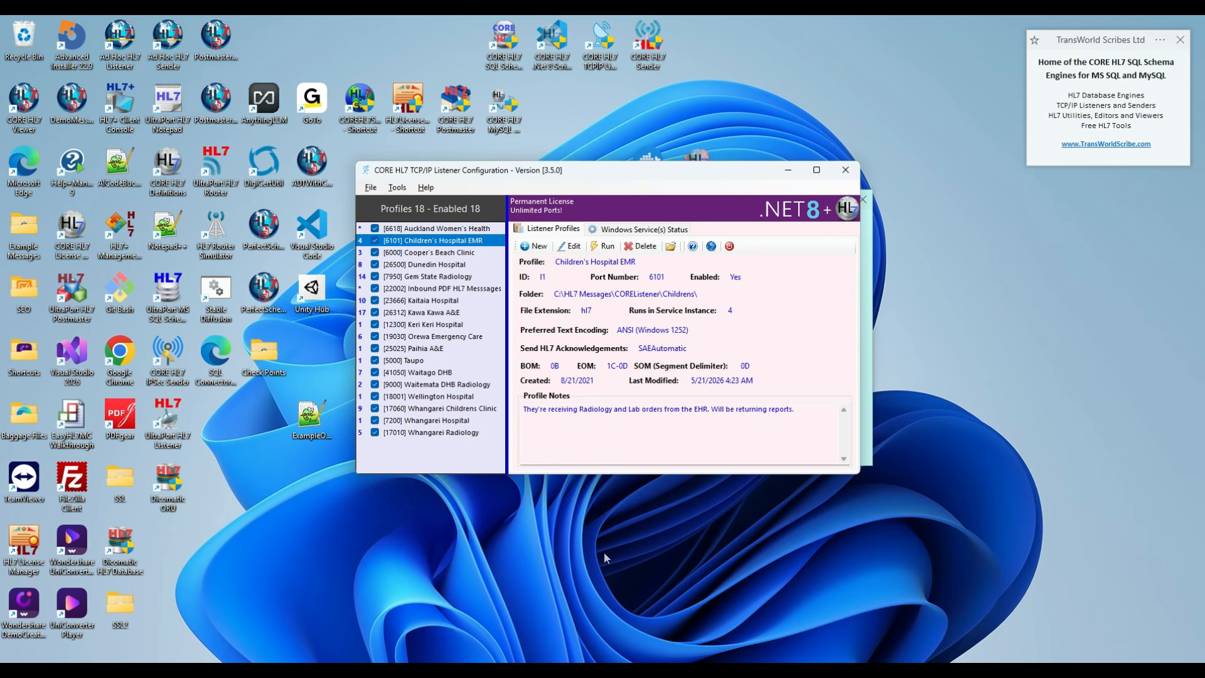
# Step: Examine the Auckland Women's Health and Children's Hospital EMR listener profiles and the note on enabling SSL/TLS encryption
pyautogui.click(437, 229)
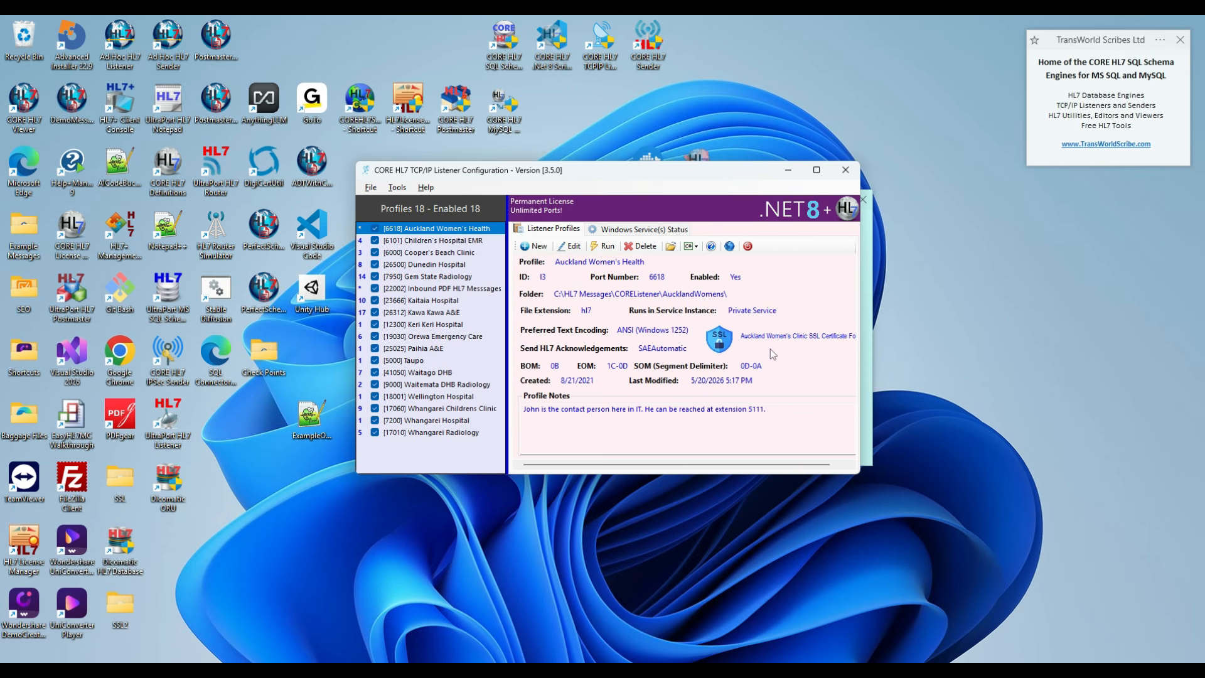
pyautogui.click(470, 242)
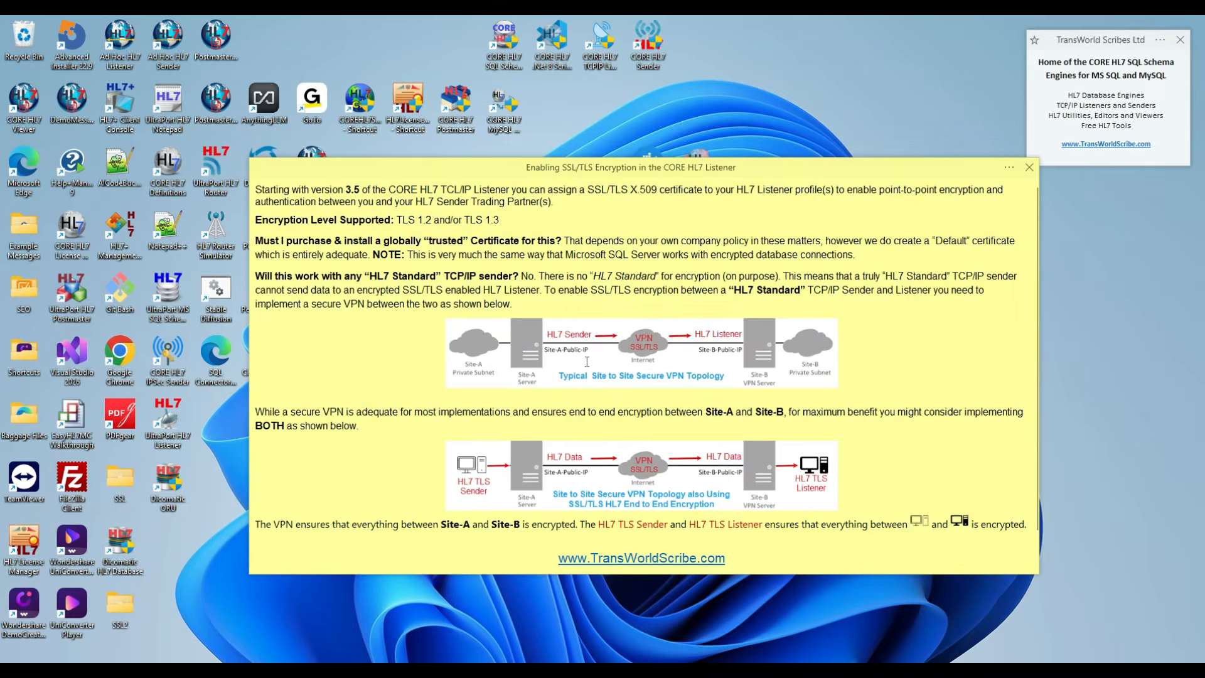
pyautogui.click(586, 367)
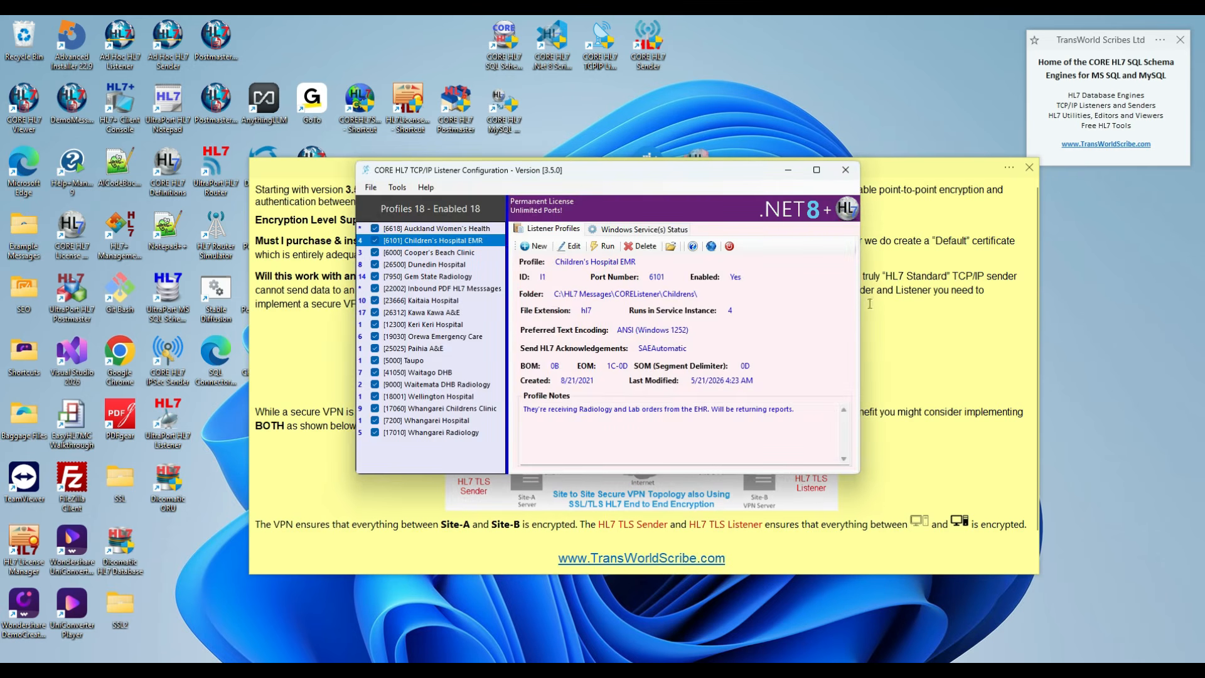
pyautogui.click(882, 332)
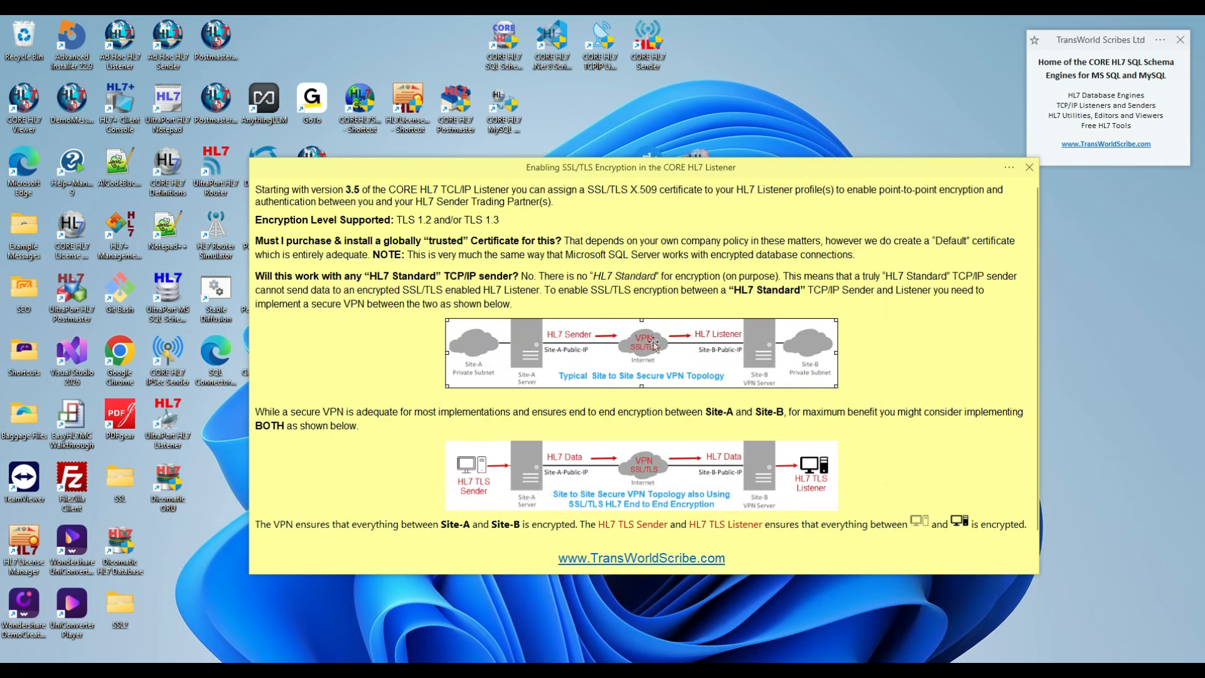
pyautogui.click(941, 618)
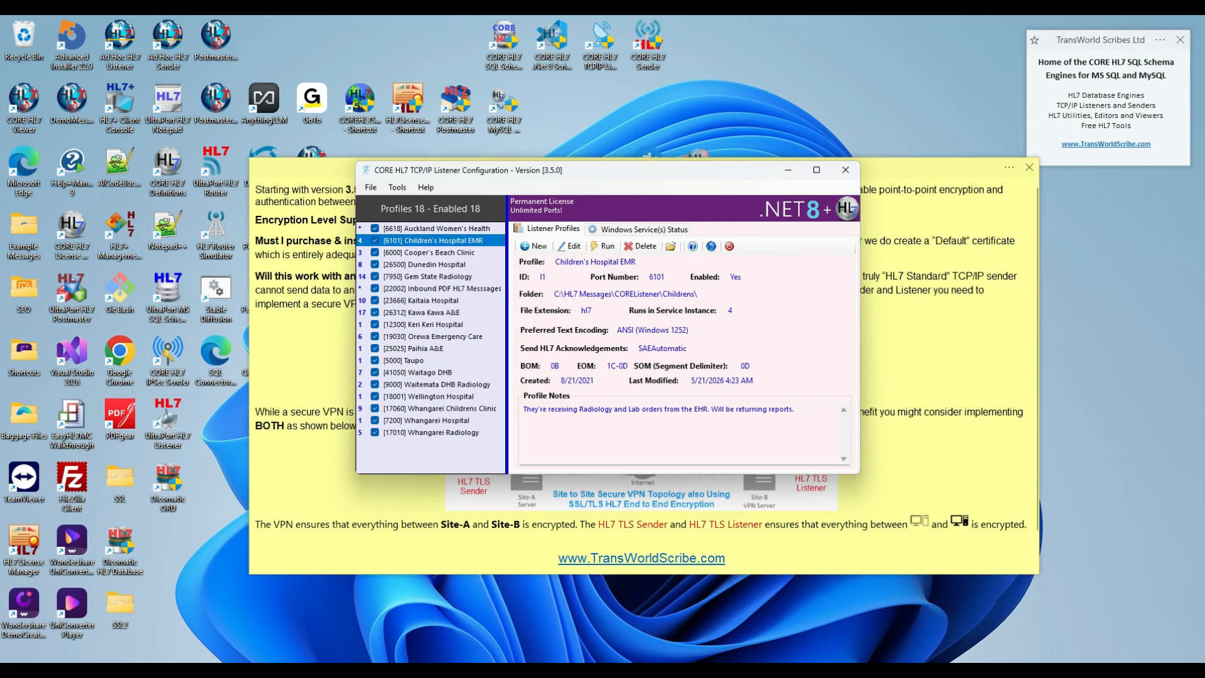
# Step: Compare the SSL certificate assignment of the Auckland Women's Health profile with the Children's Hospital EMR profile, consulting the encryption note's VPN diagrams
pyautogui.click(448, 228)
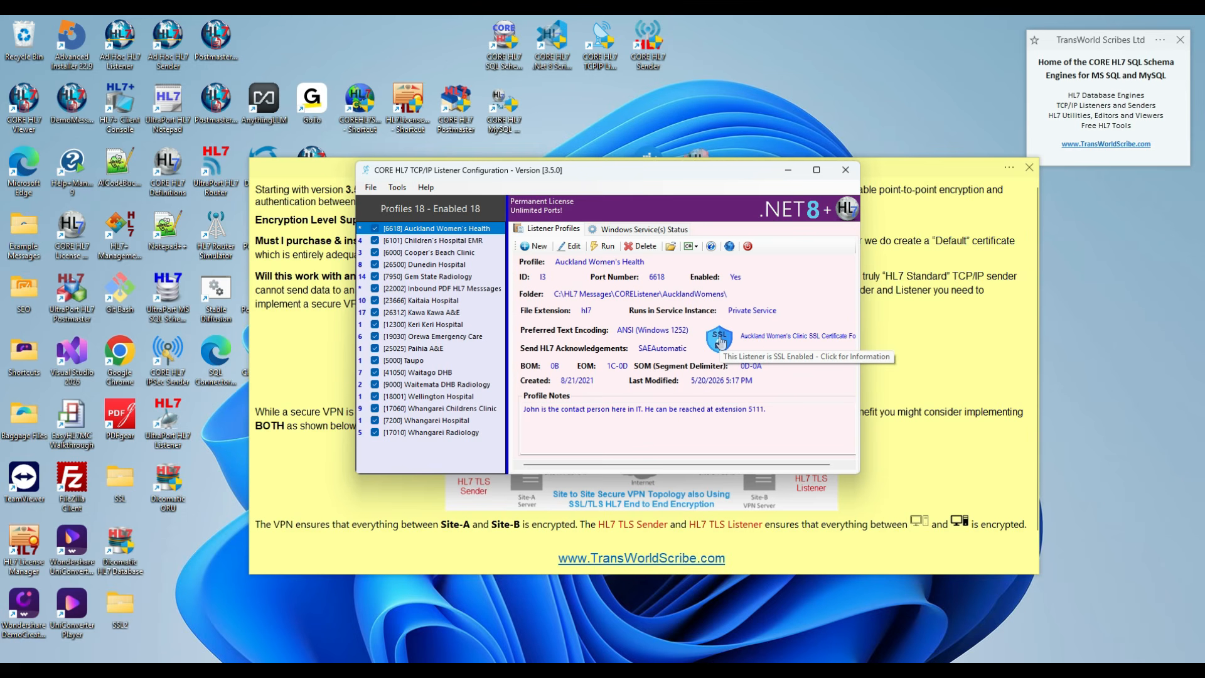
pyautogui.click(783, 176)
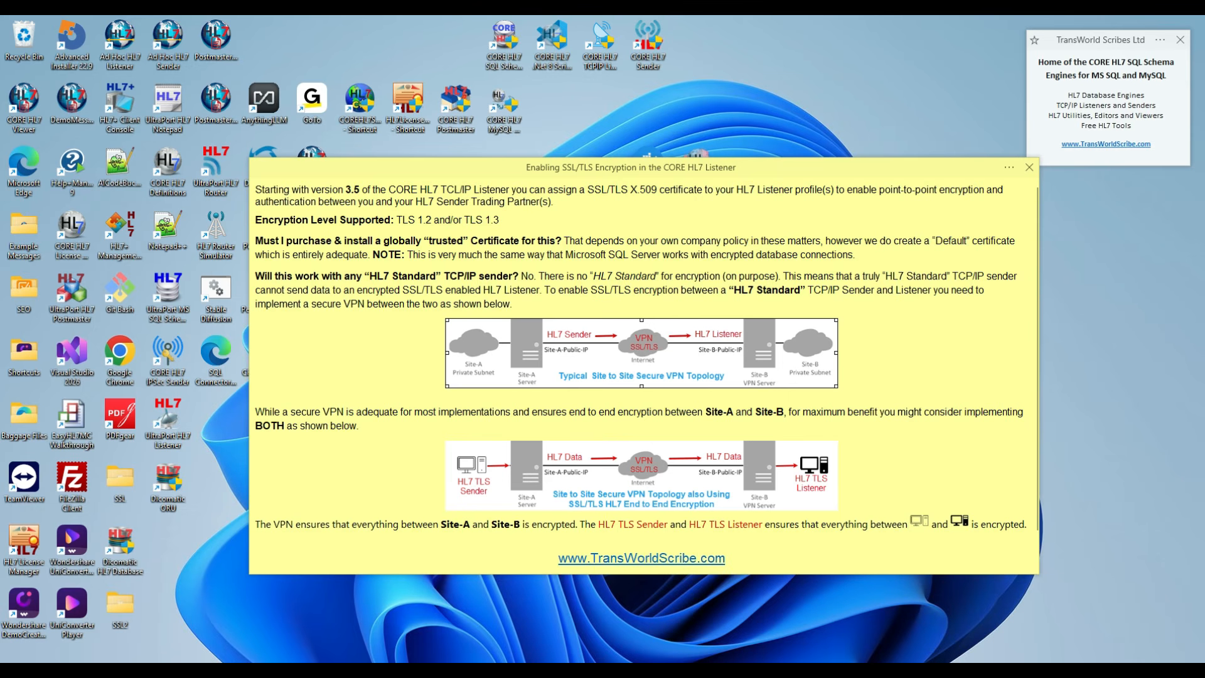
pyautogui.click(927, 612)
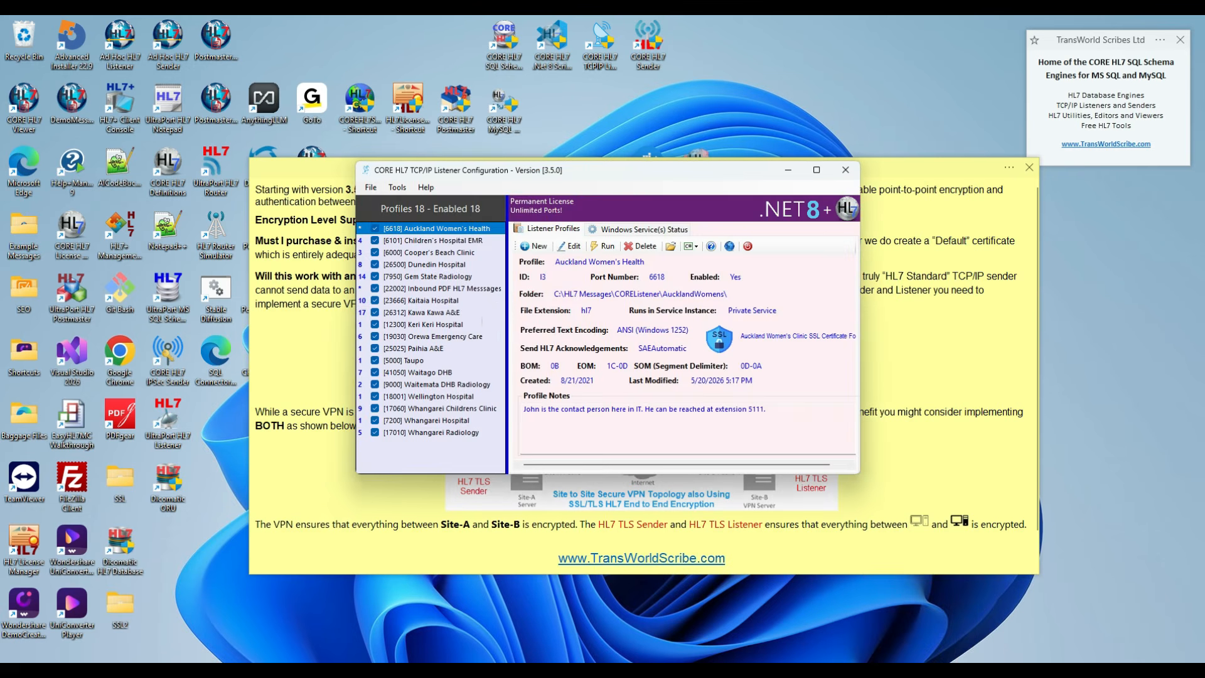
pyautogui.click(446, 242)
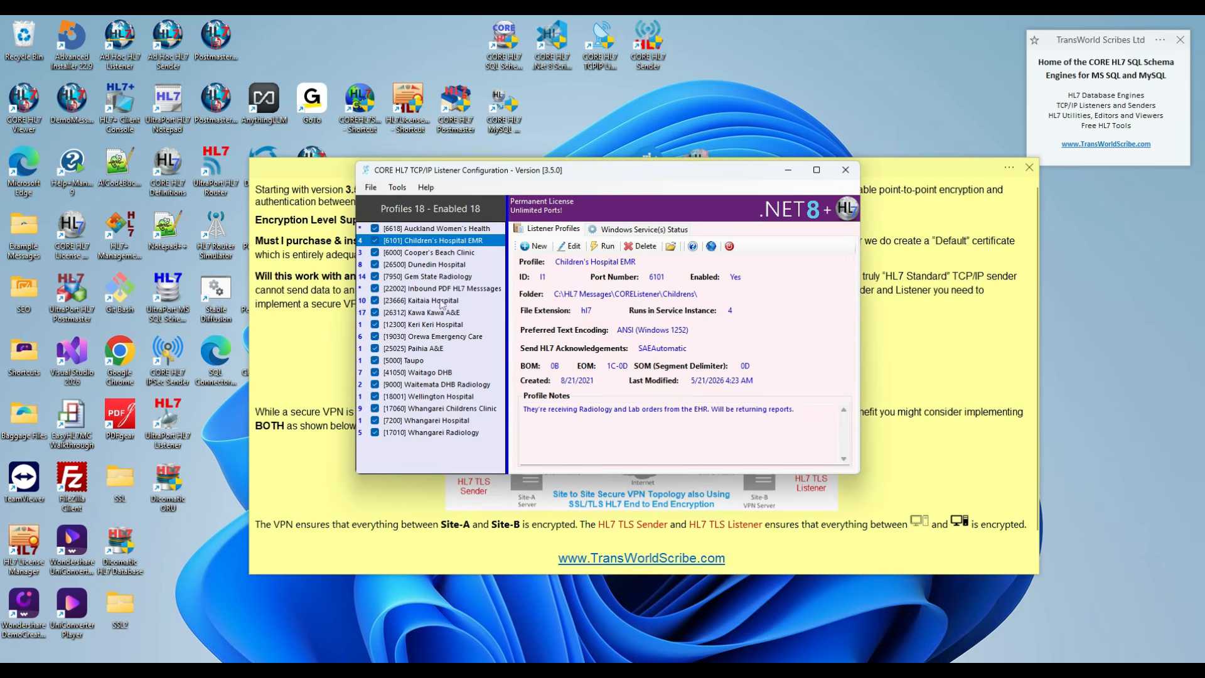
pyautogui.click(435, 230)
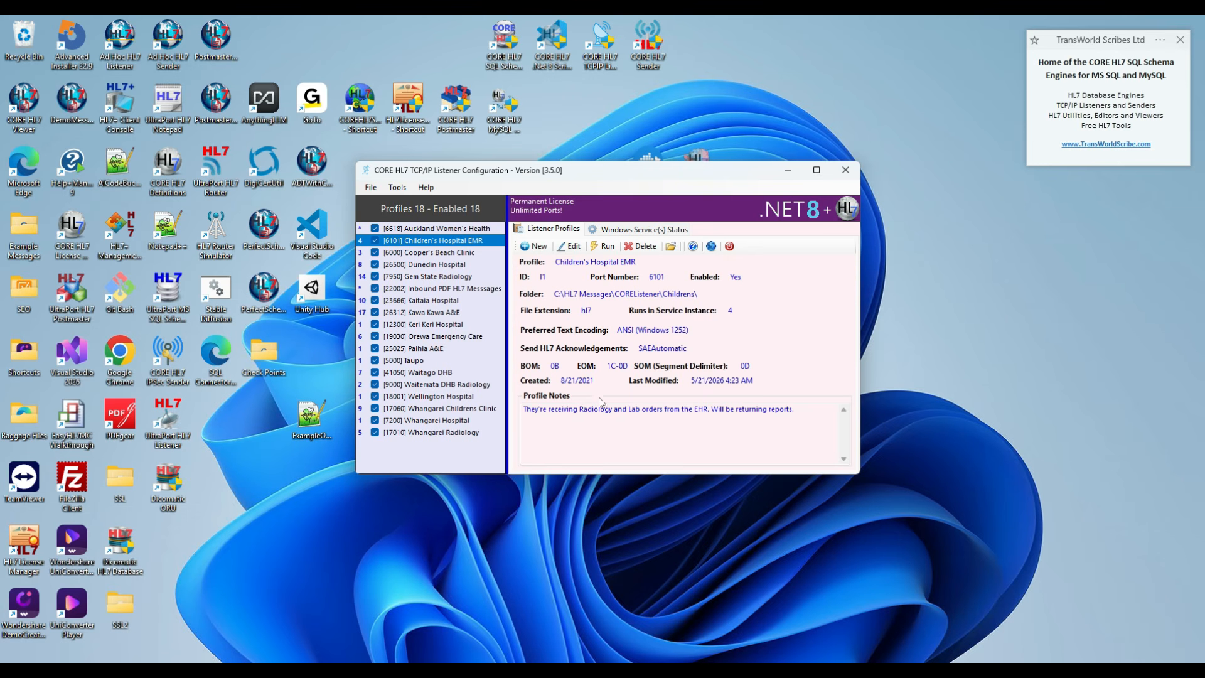
# Step: Secure the Children's Hospital EMR listener with the default CORE Listener certificate and review its SSL/TLS certificate report
pyautogui.click(569, 246)
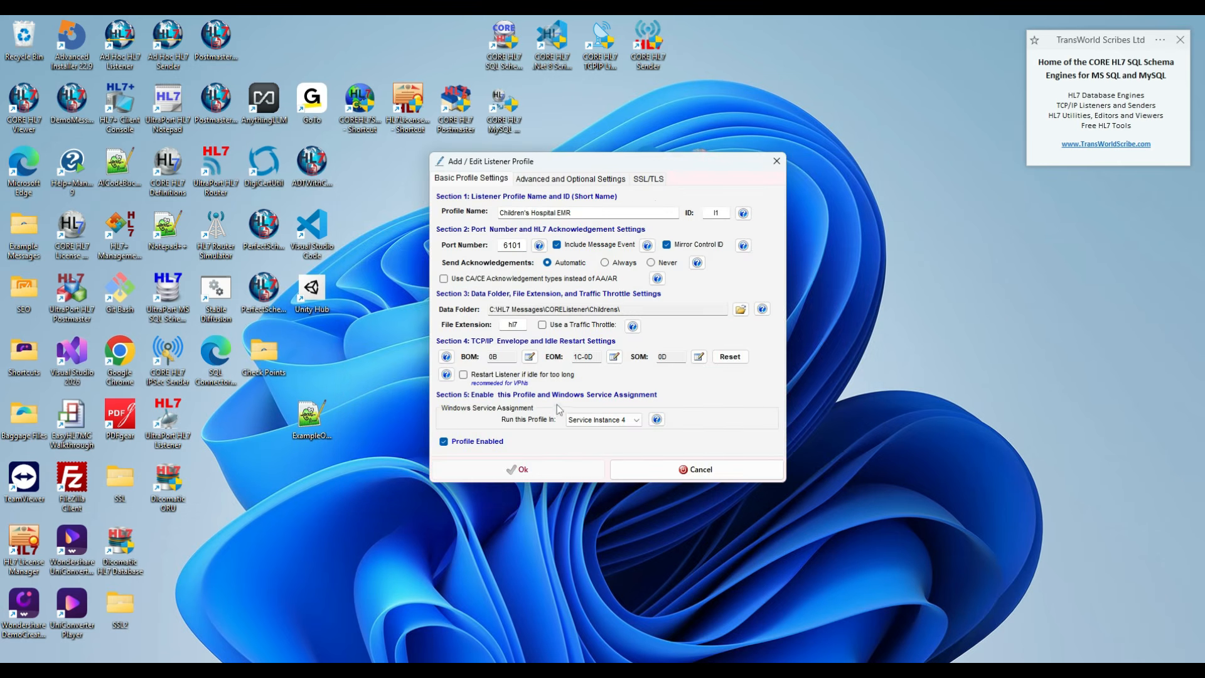
pyautogui.click(656, 181)
pyautogui.click(497, 201)
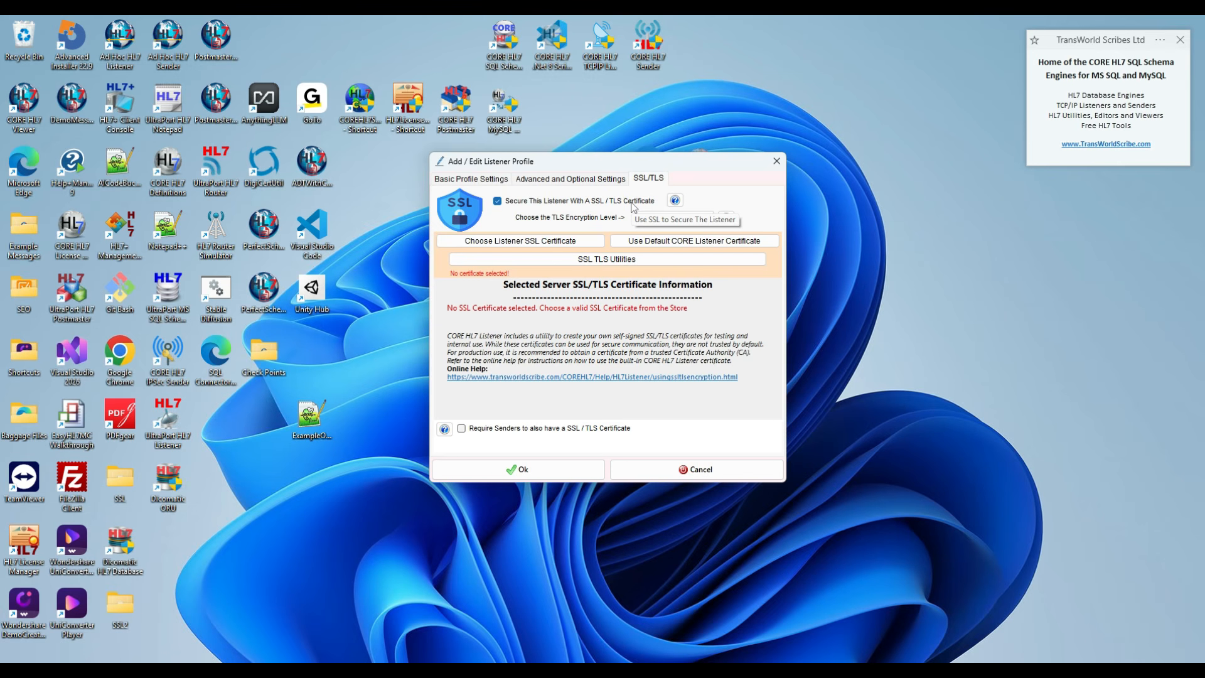
pyautogui.click(657, 246)
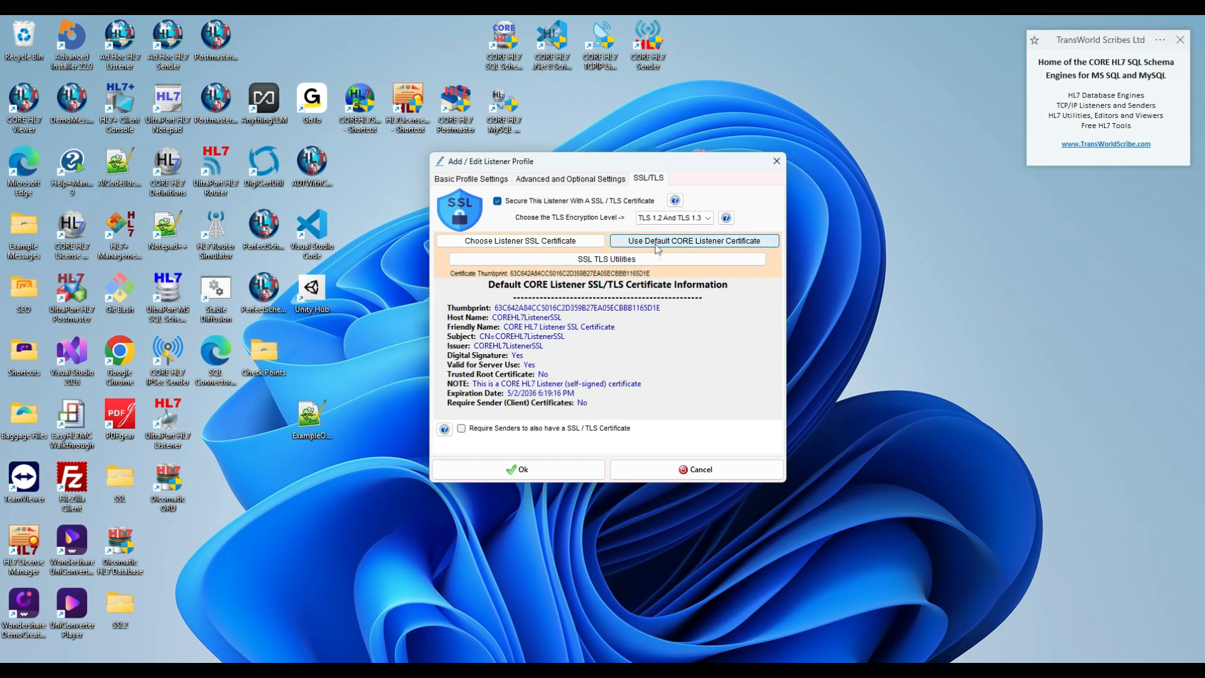
pyautogui.click(565, 472)
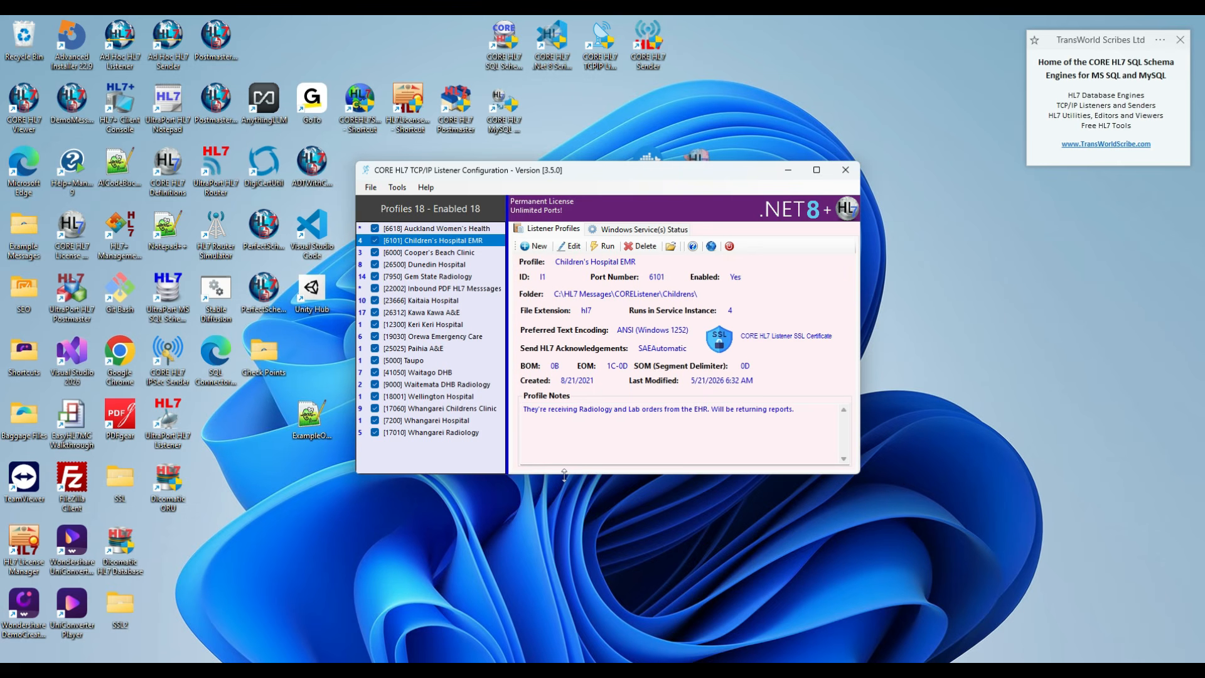
pyautogui.click(719, 339)
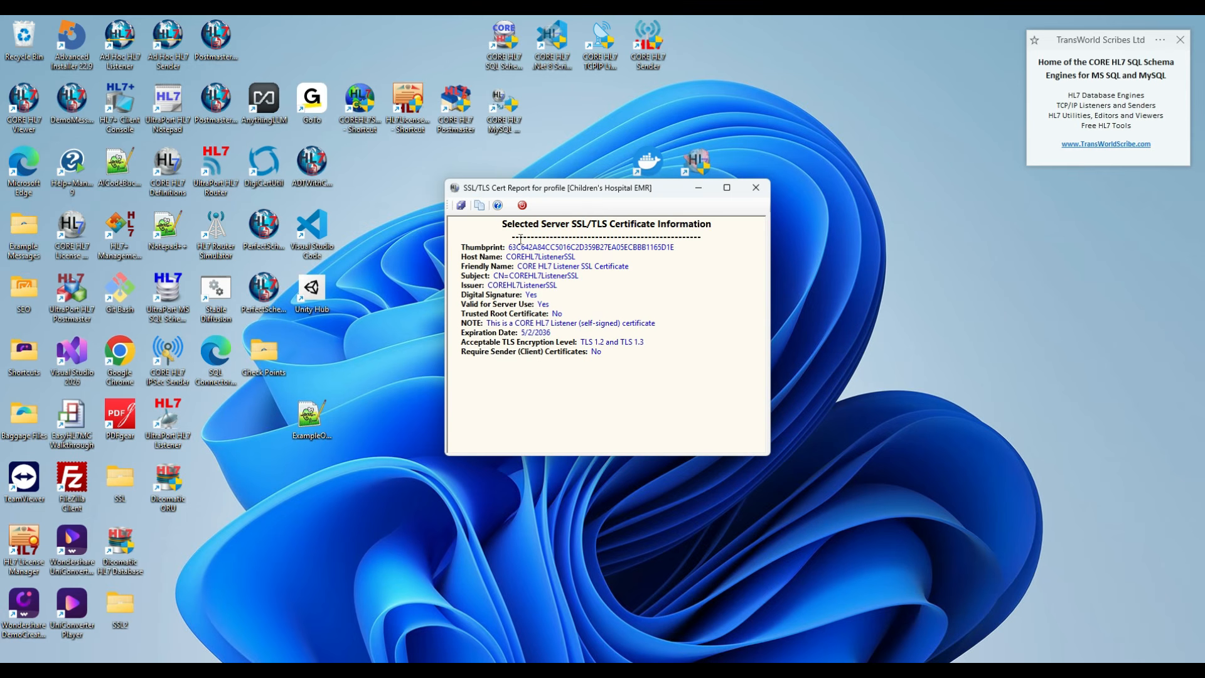
pyautogui.click(523, 206)
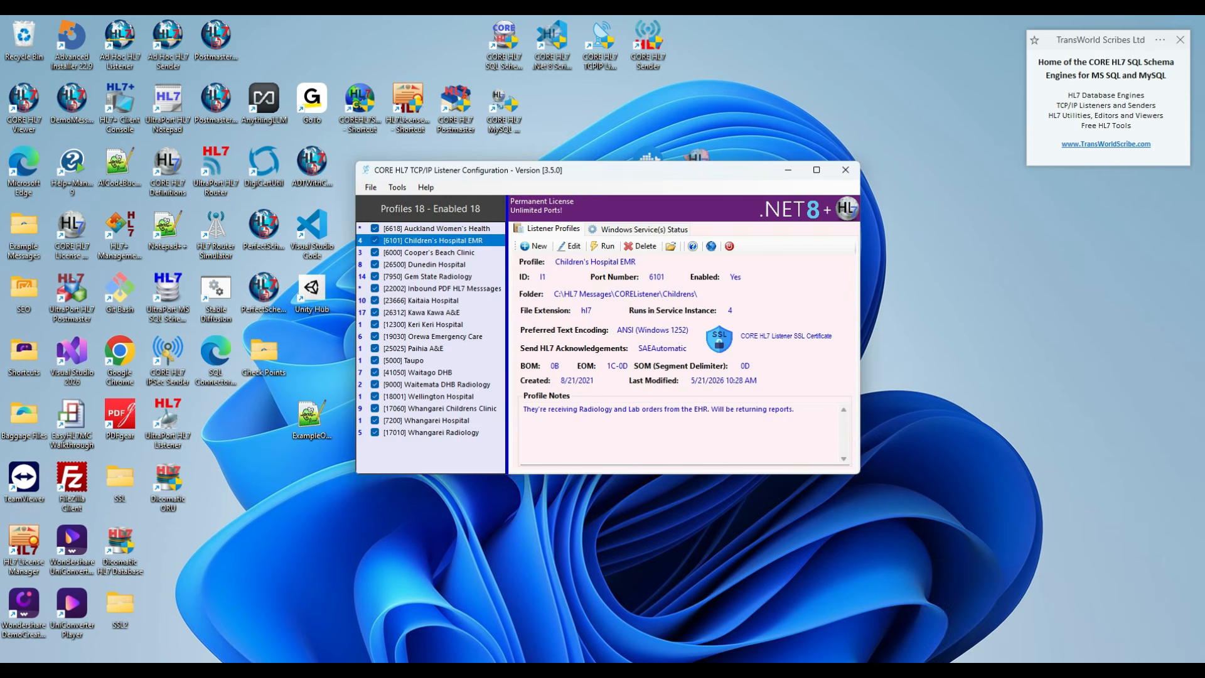
# Step: Switch to CORE HL7 TCP/IP Sender and inspect the Children's Hospital and Auckland Hospital sender profiles
pyautogui.moveTo(913, 670)
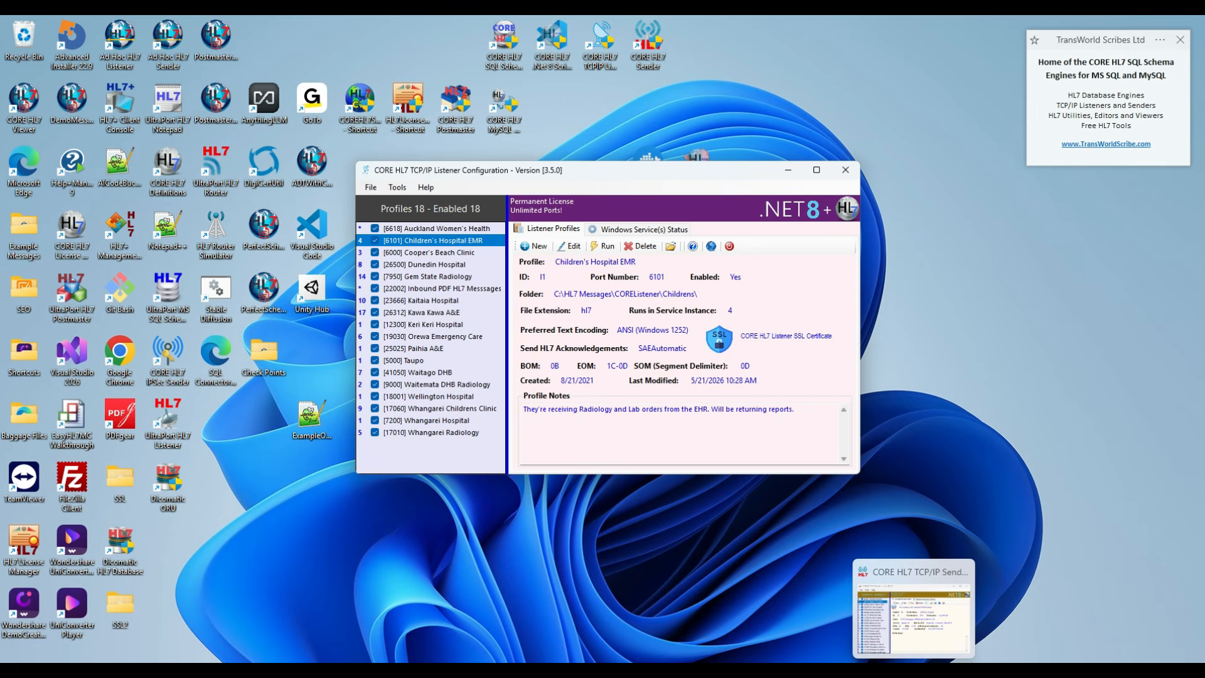
pyautogui.click(913, 670)
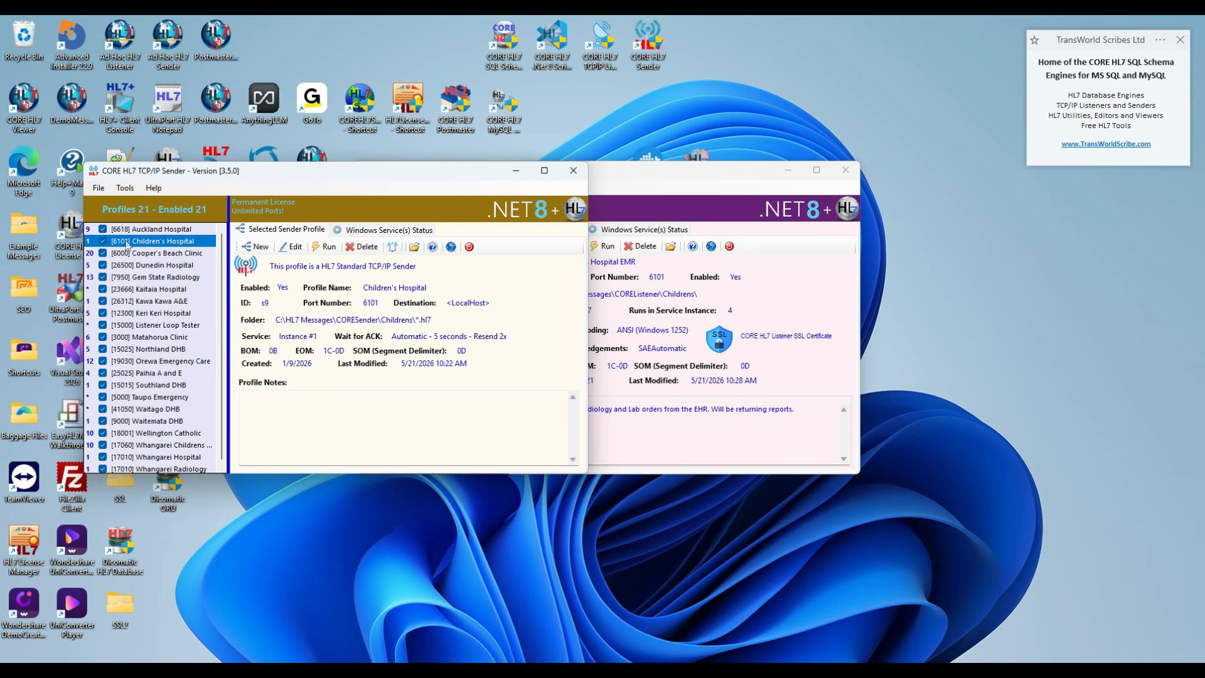
pyautogui.click(162, 232)
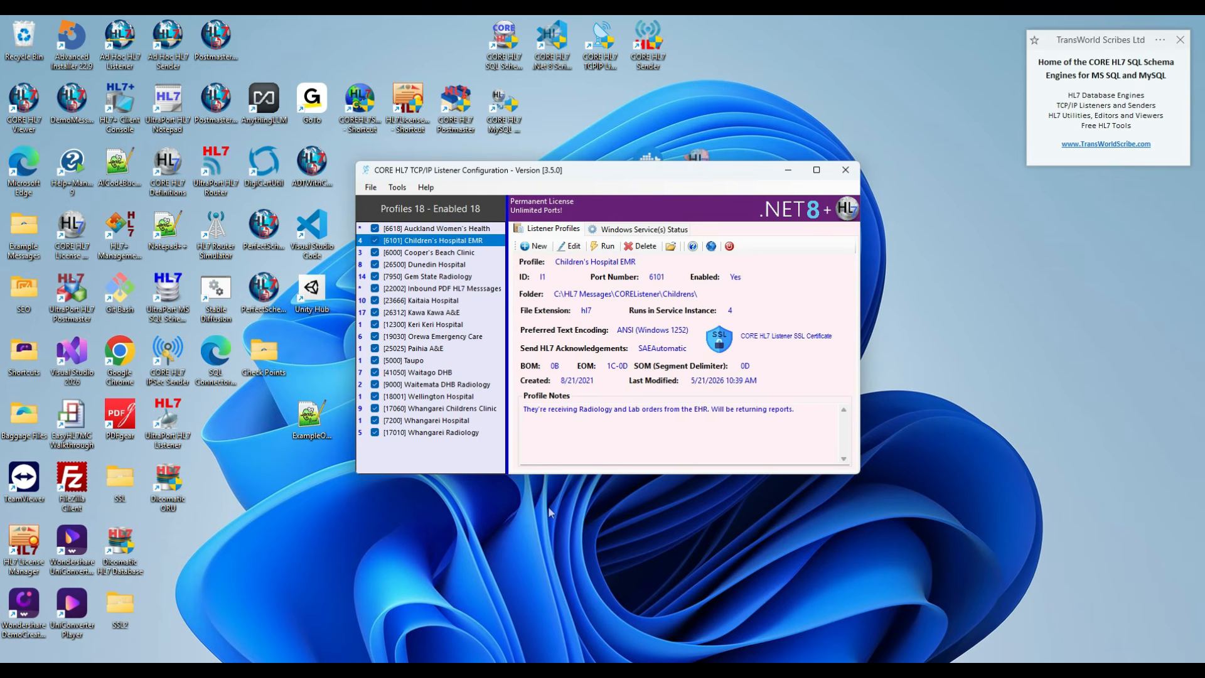
# Step: Assign the Kaitaia Hospital SSL Certificate For HL7 from the certificate store to the Children's Hospital EMR listener profile and save it
pyautogui.click(570, 246)
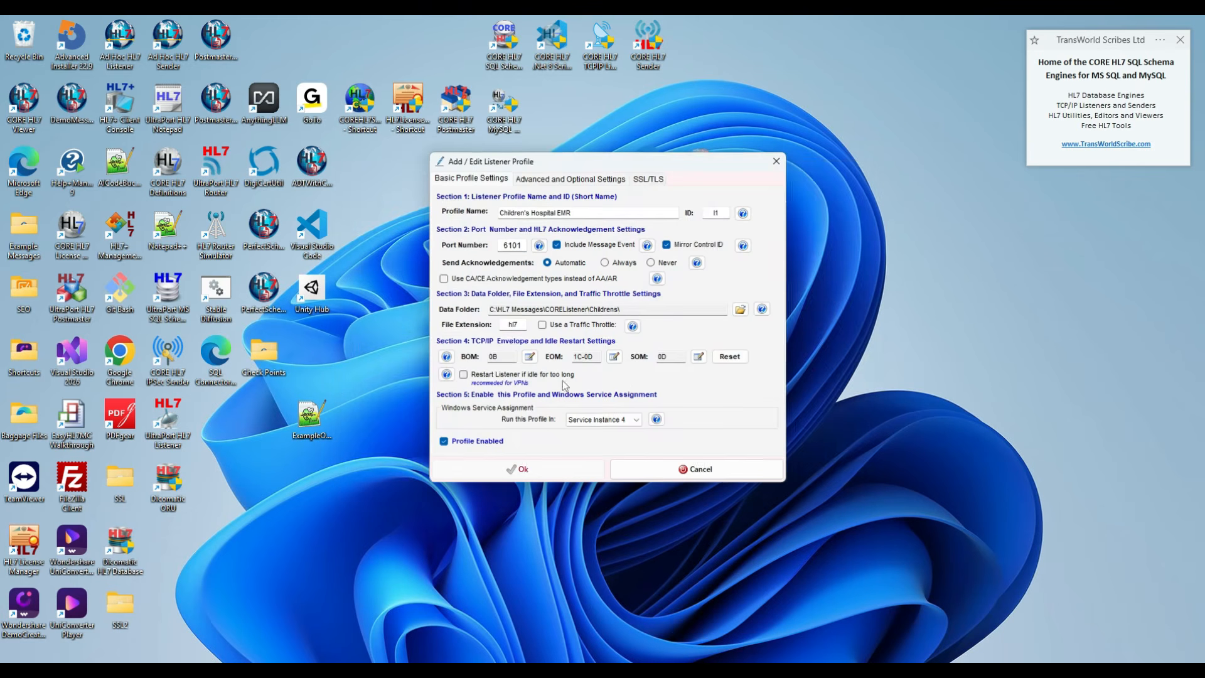
pyautogui.click(653, 180)
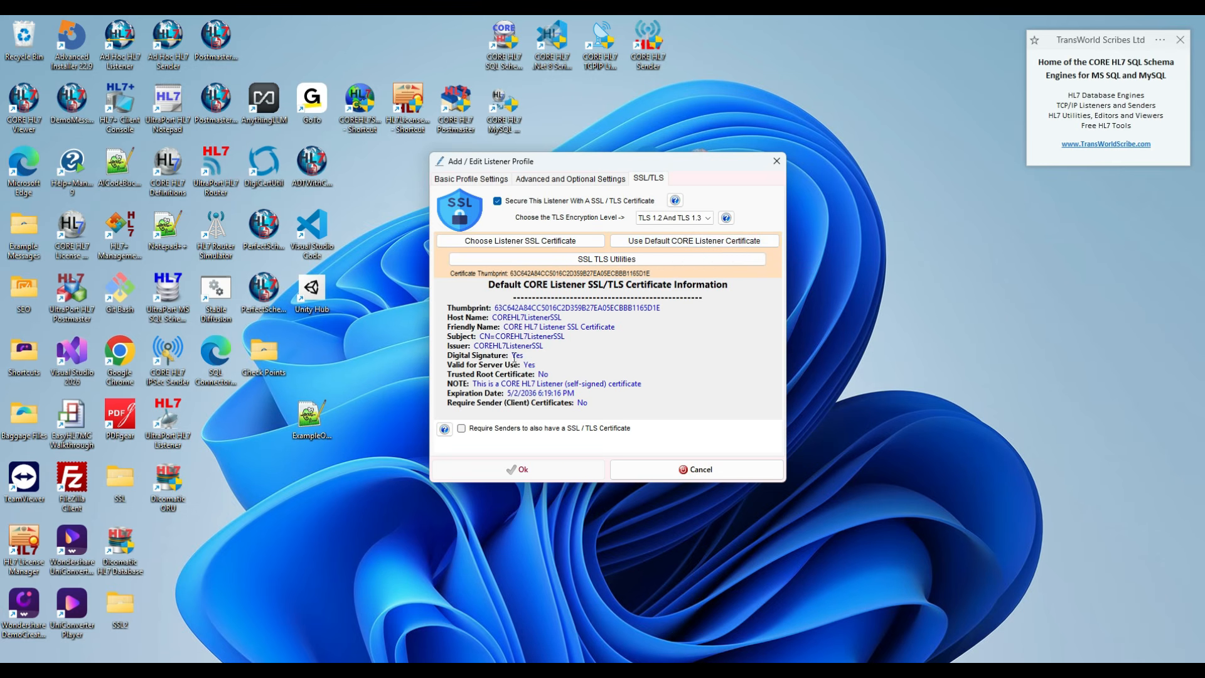
pyautogui.click(508, 393)
pyautogui.doubleClick(542, 374)
pyautogui.click(546, 384)
pyautogui.click(530, 245)
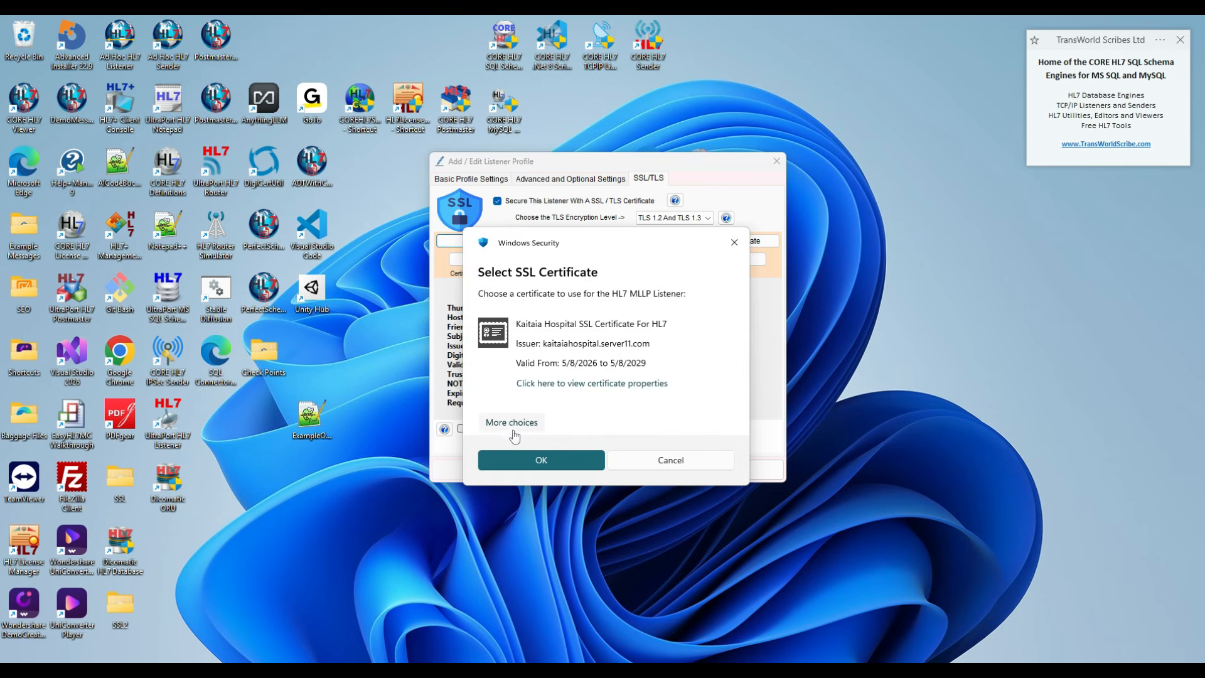
pyautogui.click(512, 427)
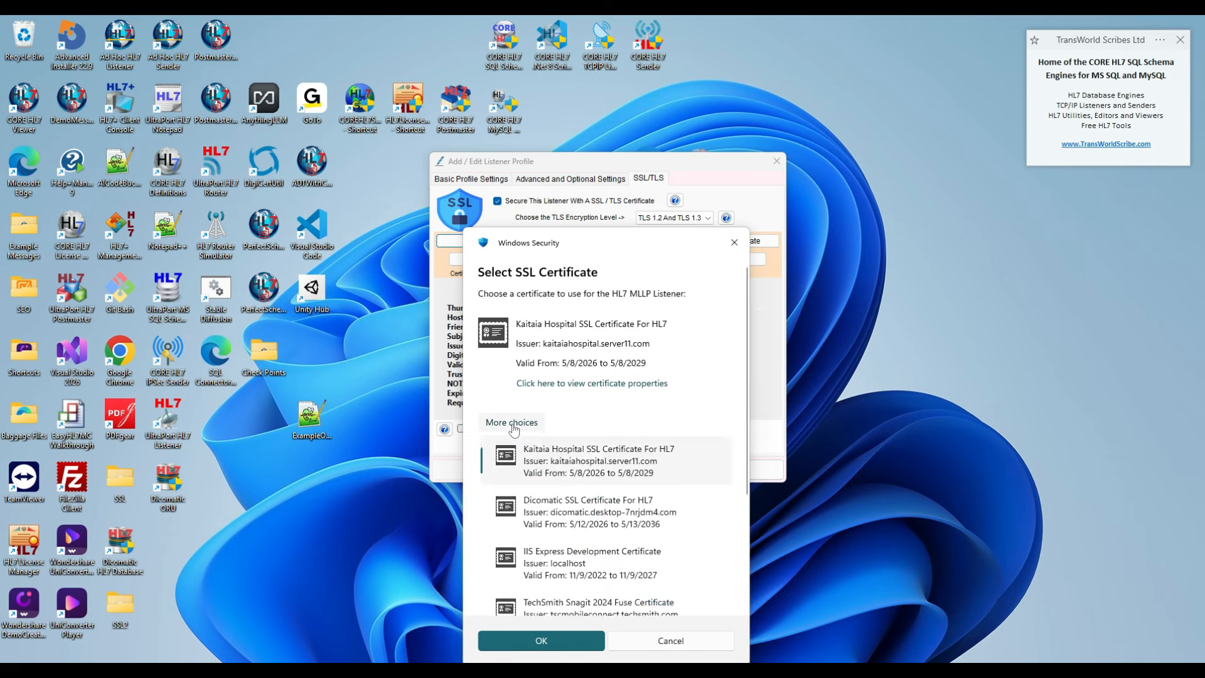
pyautogui.scroll(-3, 563, 350)
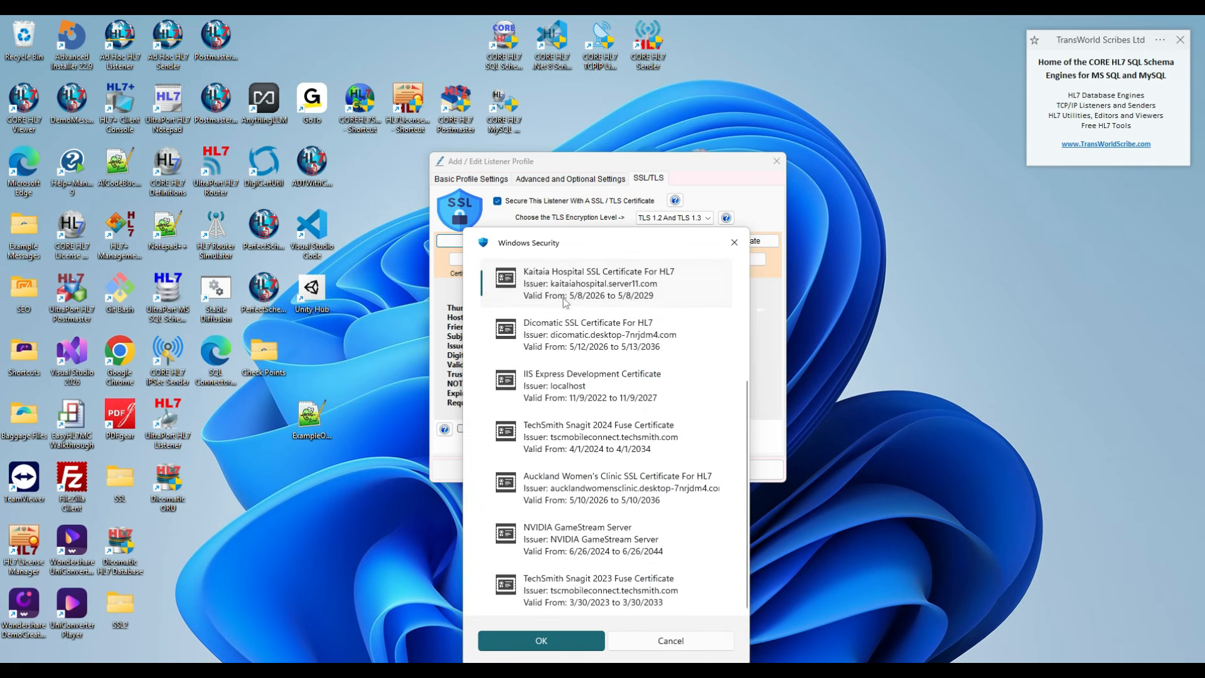
pyautogui.click(564, 640)
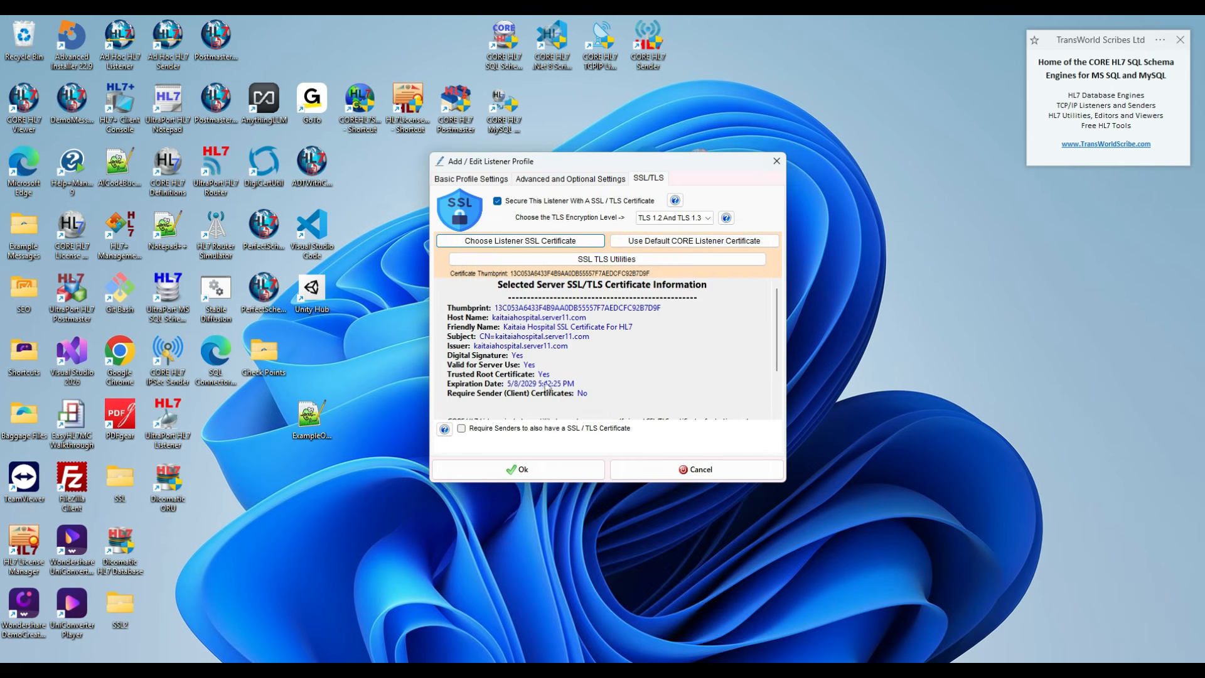
pyautogui.click(546, 470)
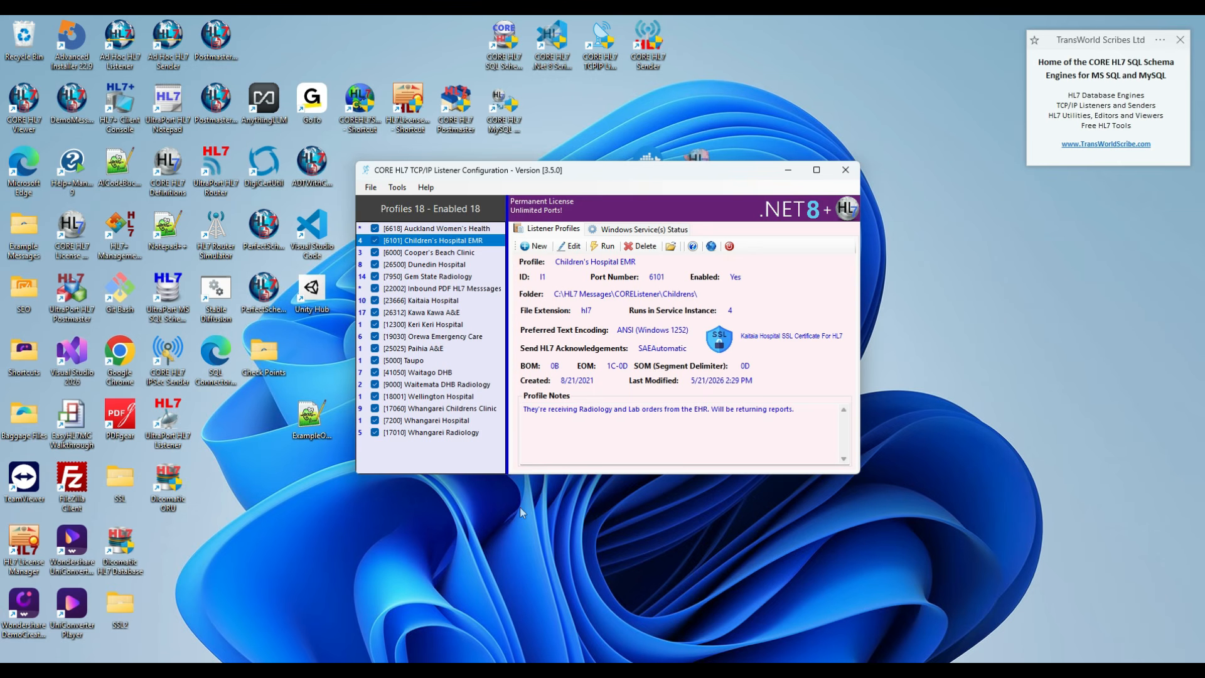
# Step: Open the online help on using SSL and read its page about 3rd party SSL vendors
pyautogui.click(399, 188)
pyautogui.moveTo(431, 262)
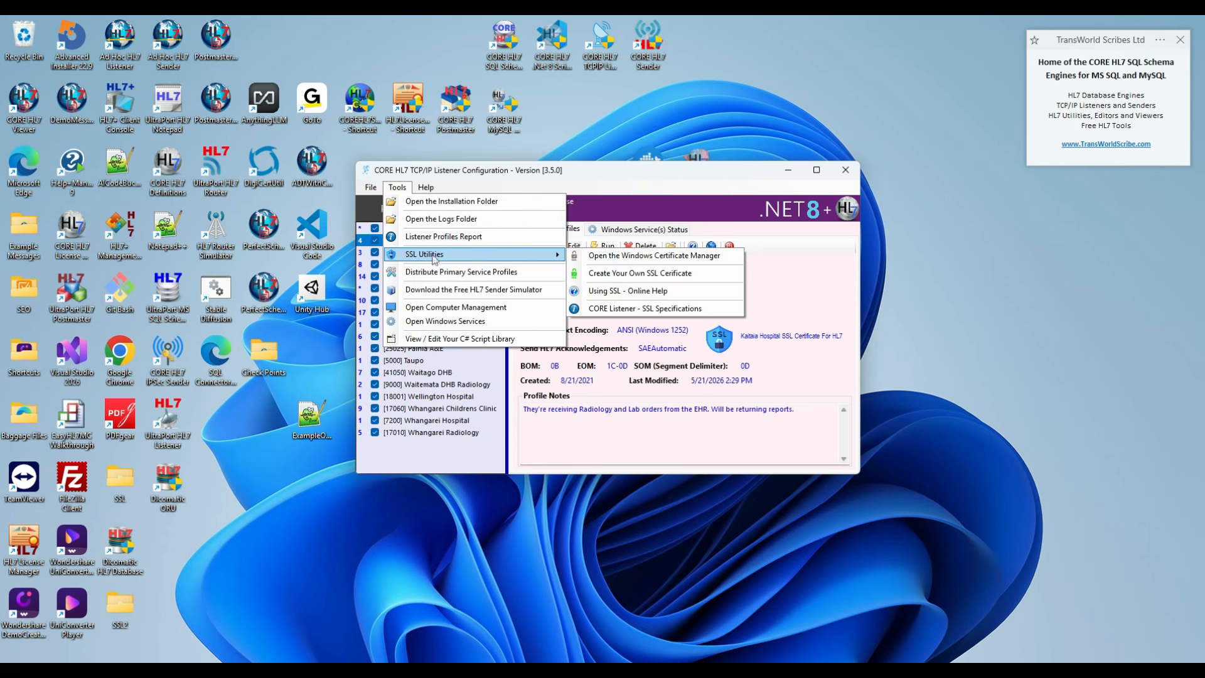
pyautogui.click(620, 294)
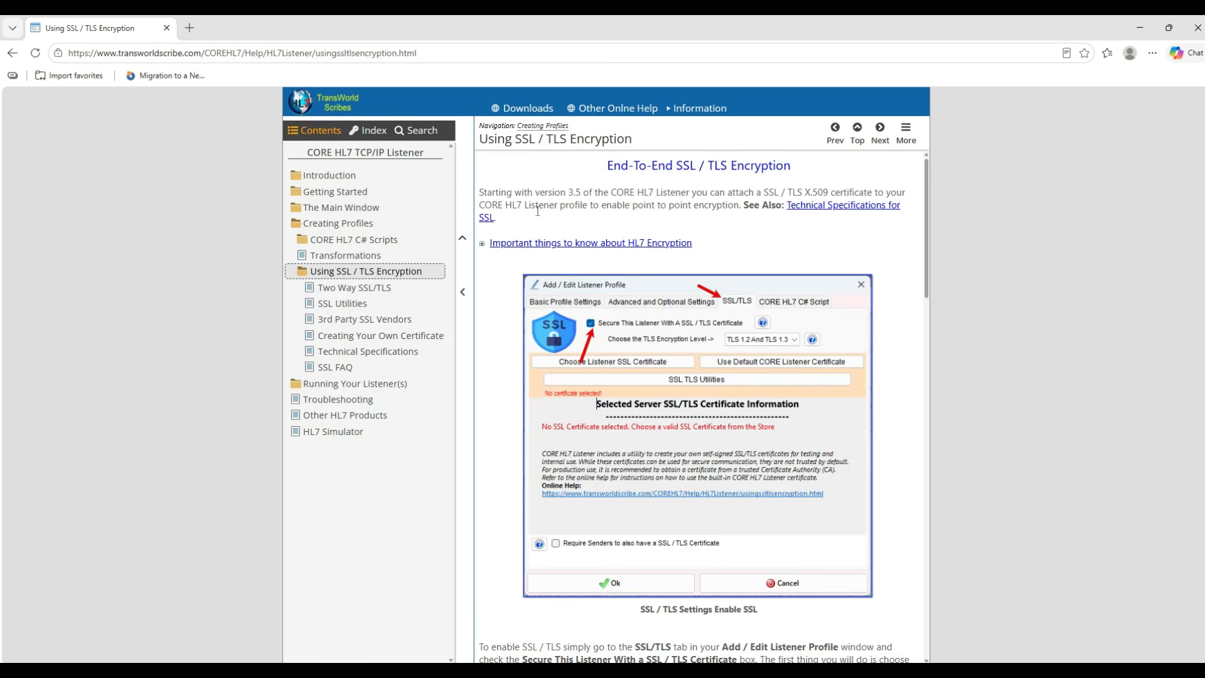
pyautogui.click(367, 321)
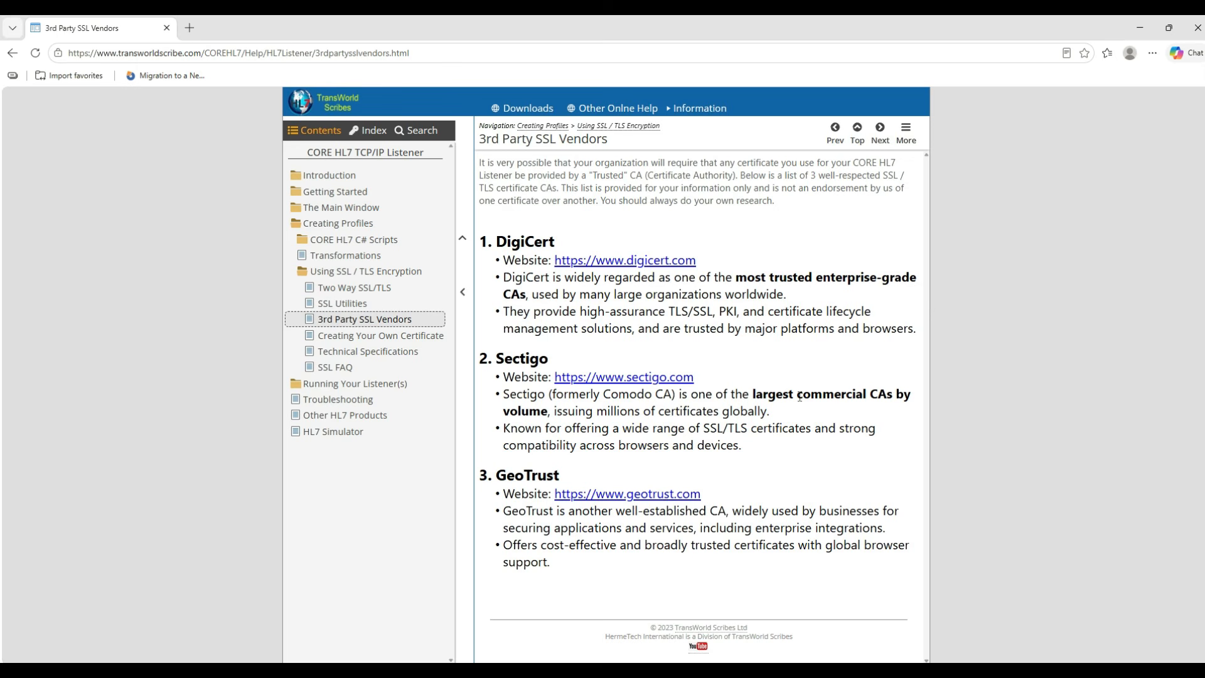
# Step: Visit Sectigo's website from the vendor list, view its TLS / SSL certificates page, and close the browser
pyautogui.click(593, 378)
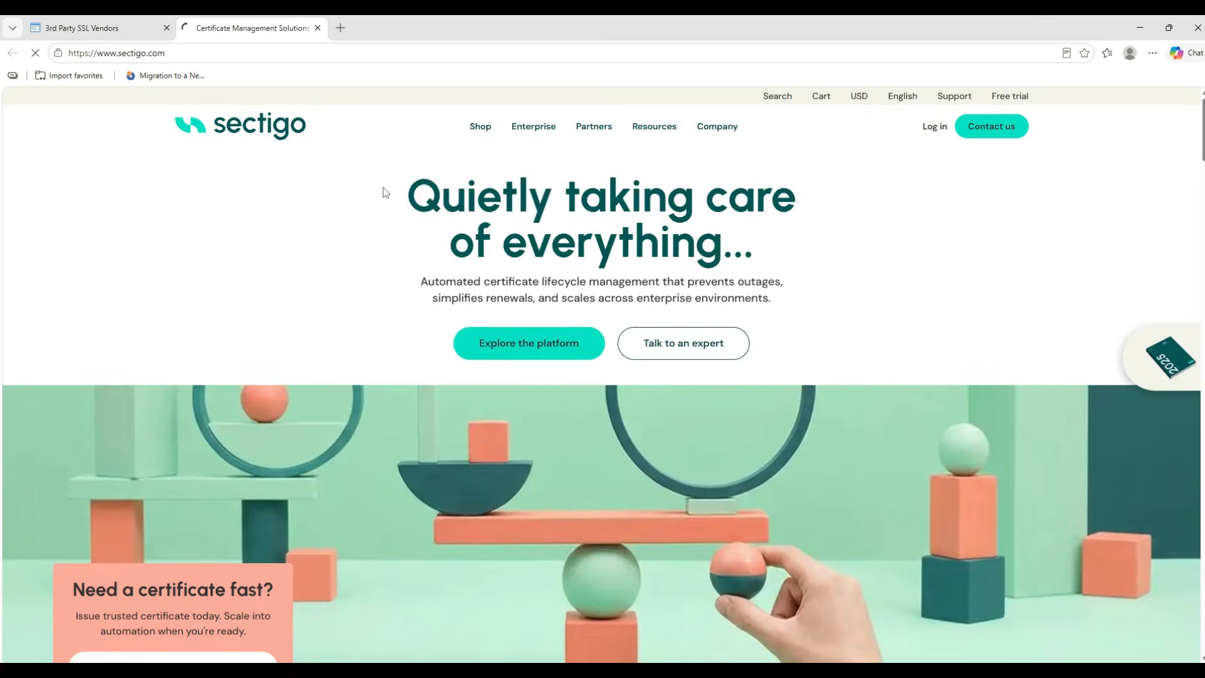
pyautogui.moveTo(480, 129)
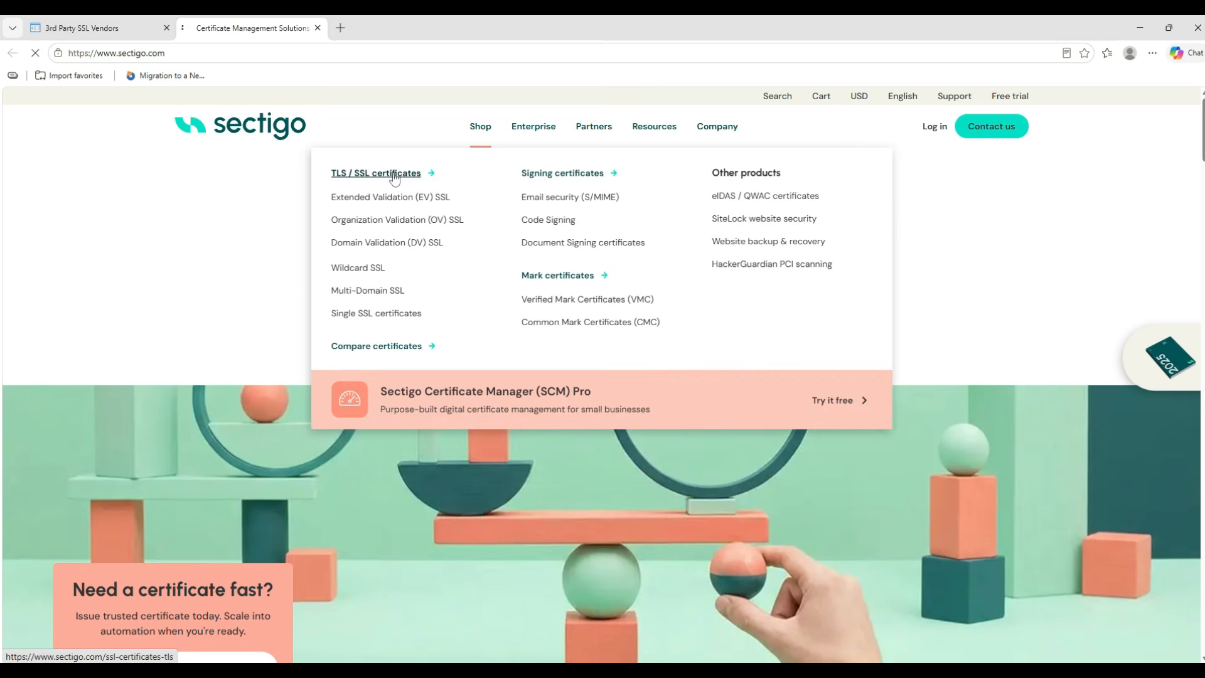
pyautogui.click(394, 177)
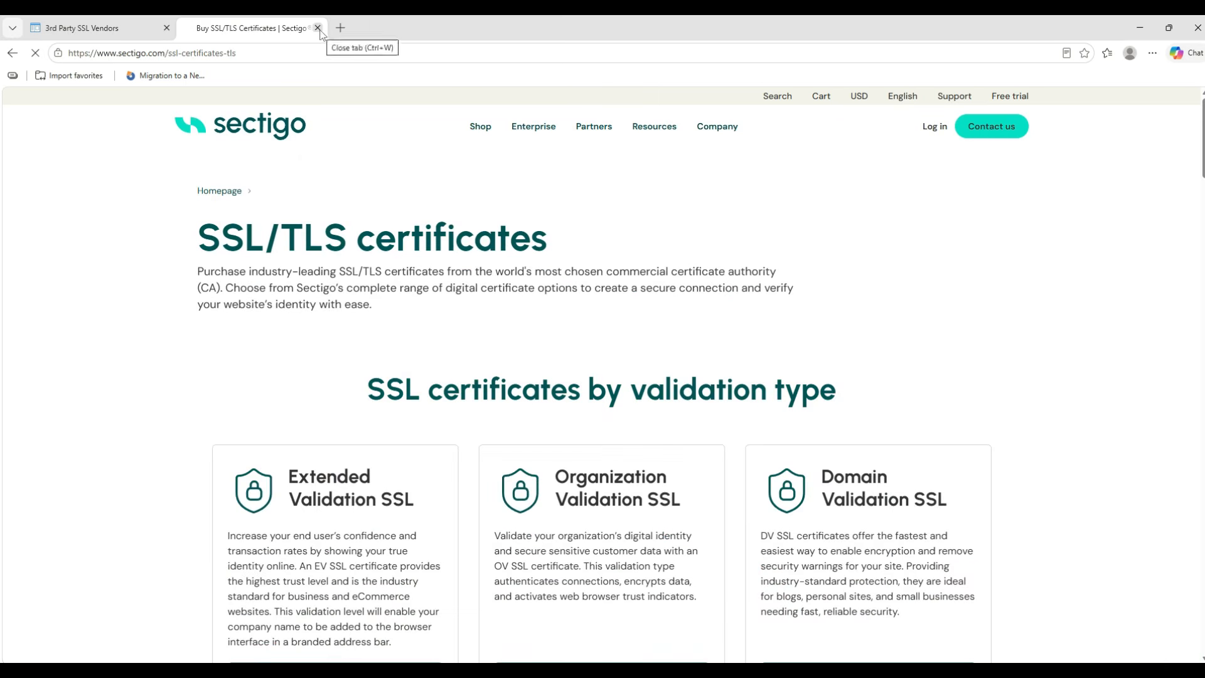
pyautogui.click(1196, 28)
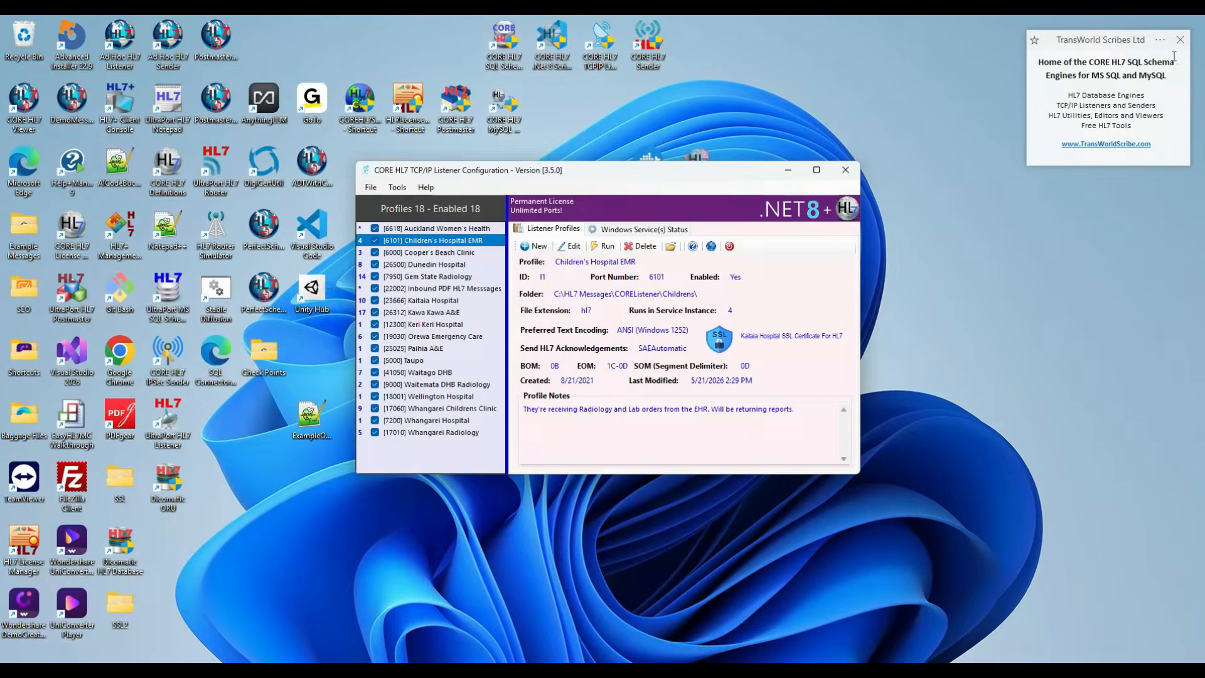
# Step: Open the form for creating a self-signed SSL certificate, select use for Sending And Receiving HL7, and cancel it
pyautogui.click(397, 187)
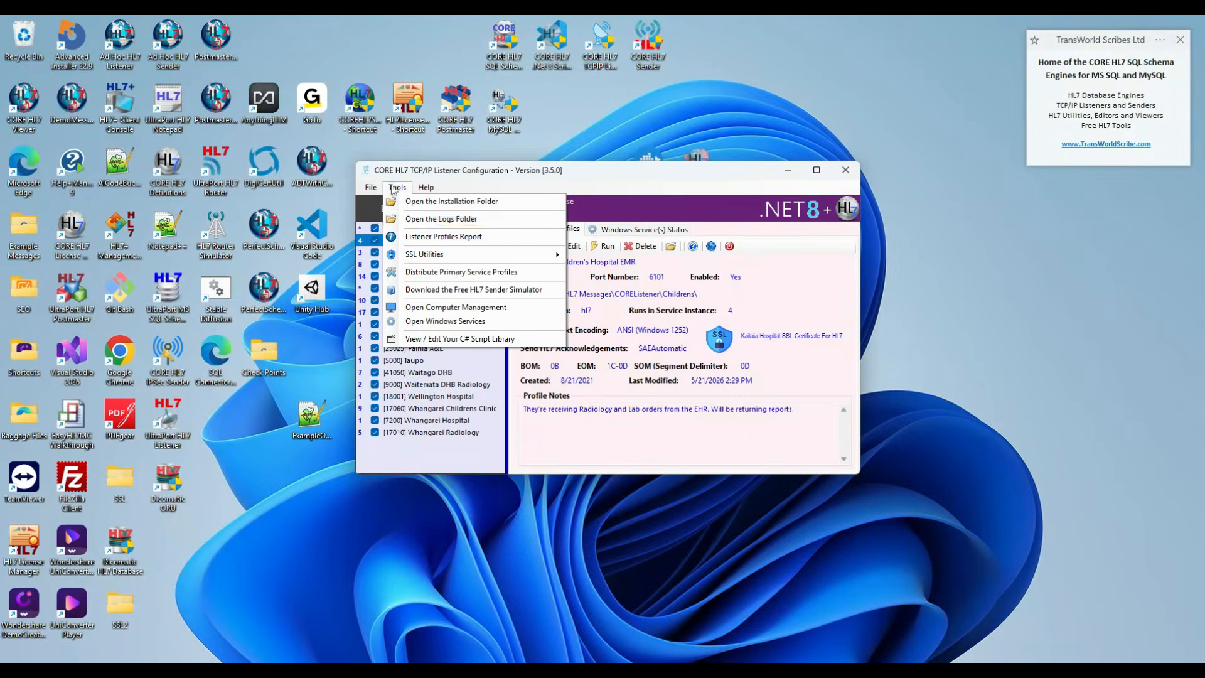
pyautogui.moveTo(430, 254)
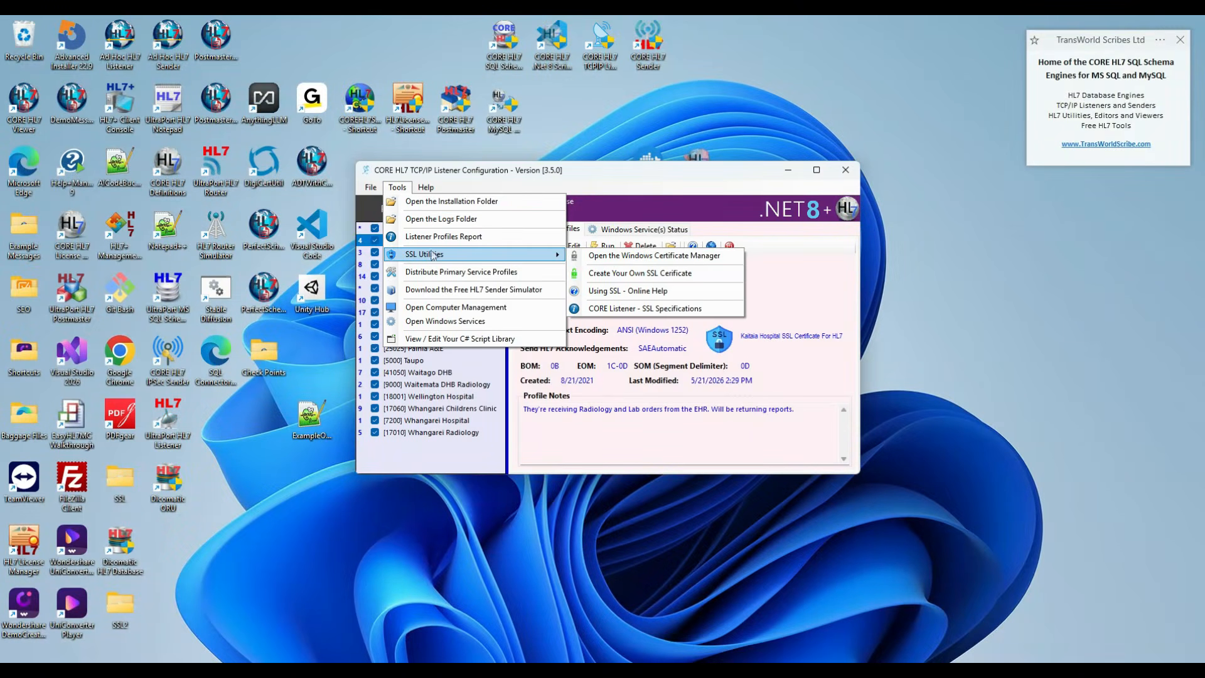
pyautogui.click(598, 275)
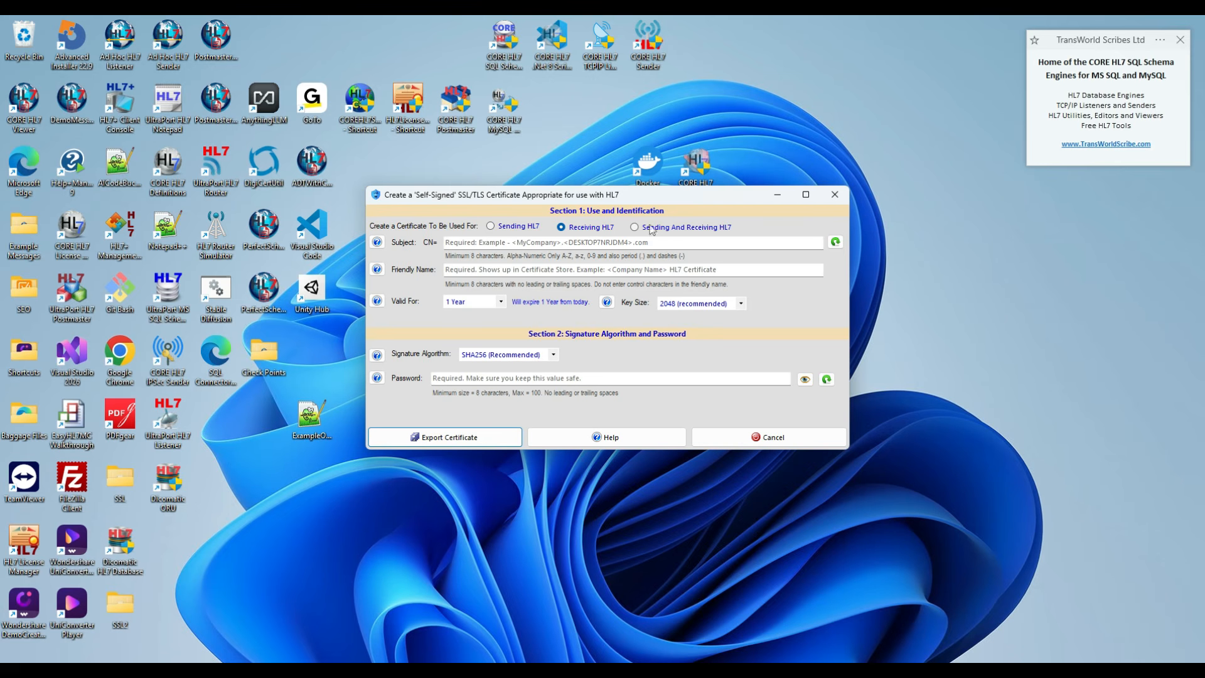
pyautogui.click(670, 230)
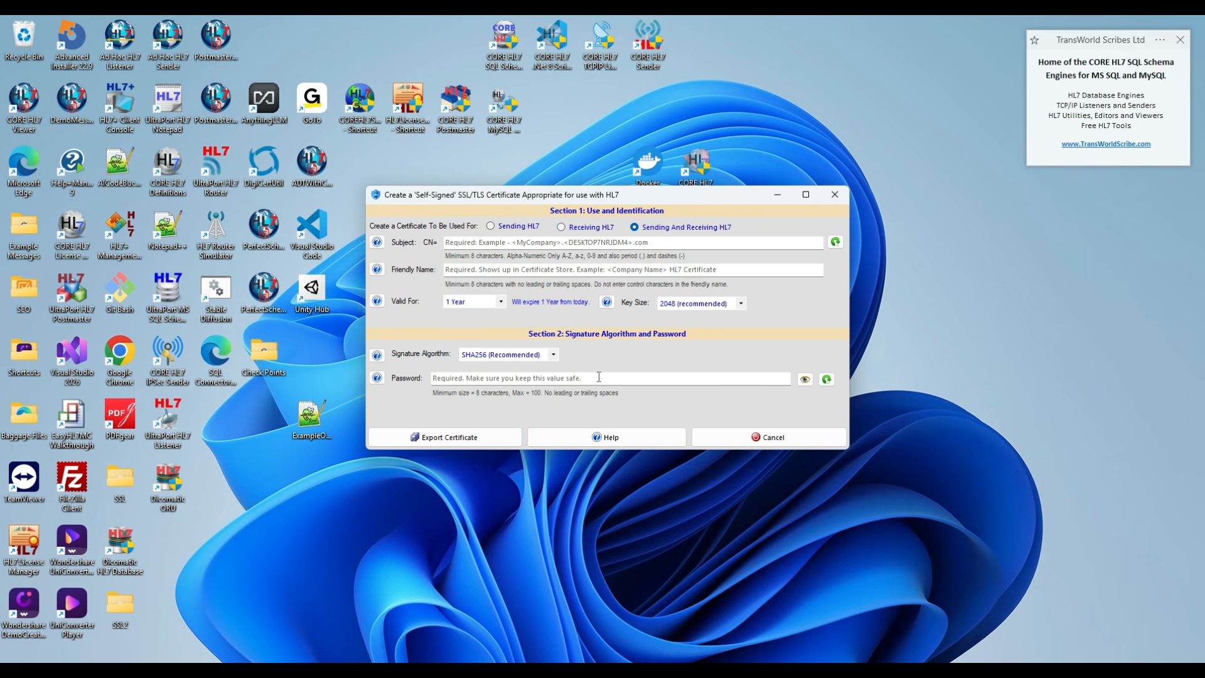
pyautogui.click(739, 443)
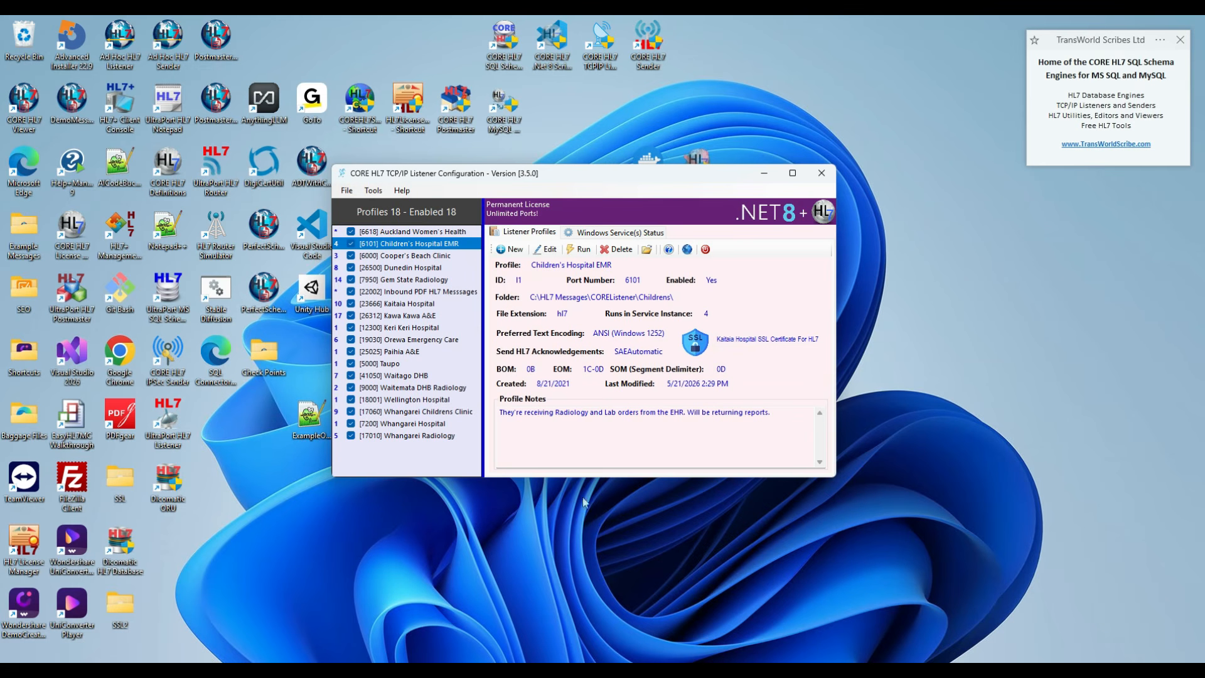
# Step: Run the Children's Hospital EMR listener locally and move its run window aside
pyautogui.click(582, 250)
pyautogui.click(411, 218)
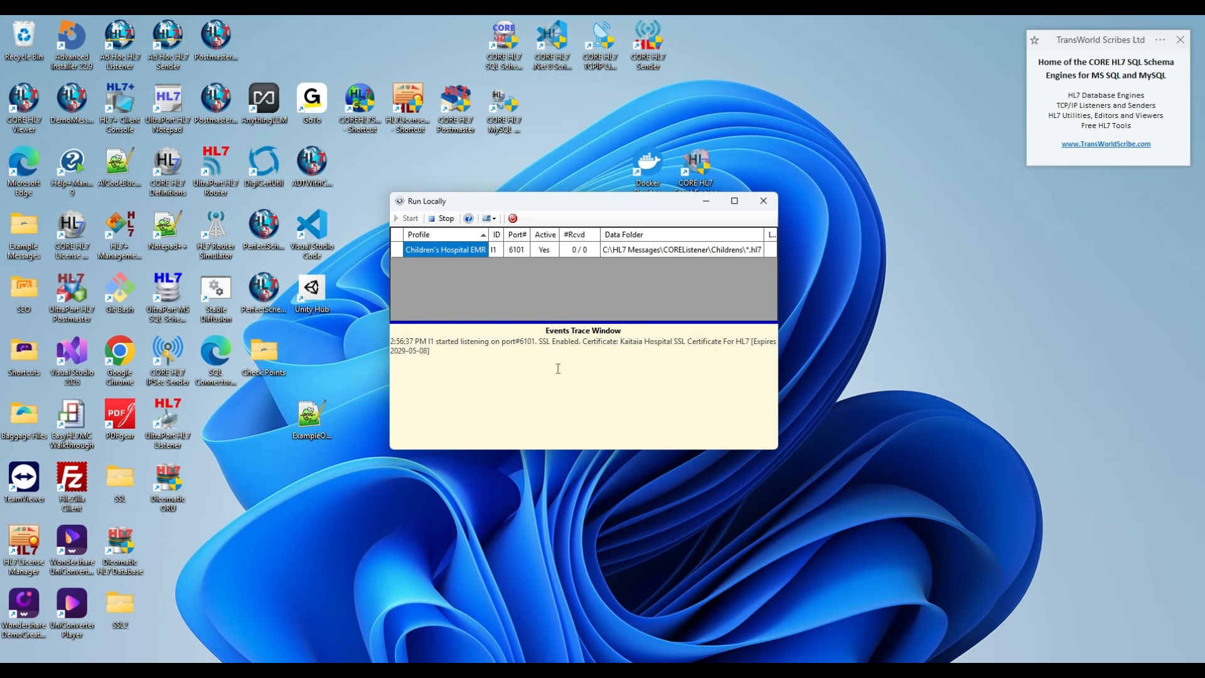
pyautogui.moveTo(597, 201); pyautogui.dragTo(726, 205)
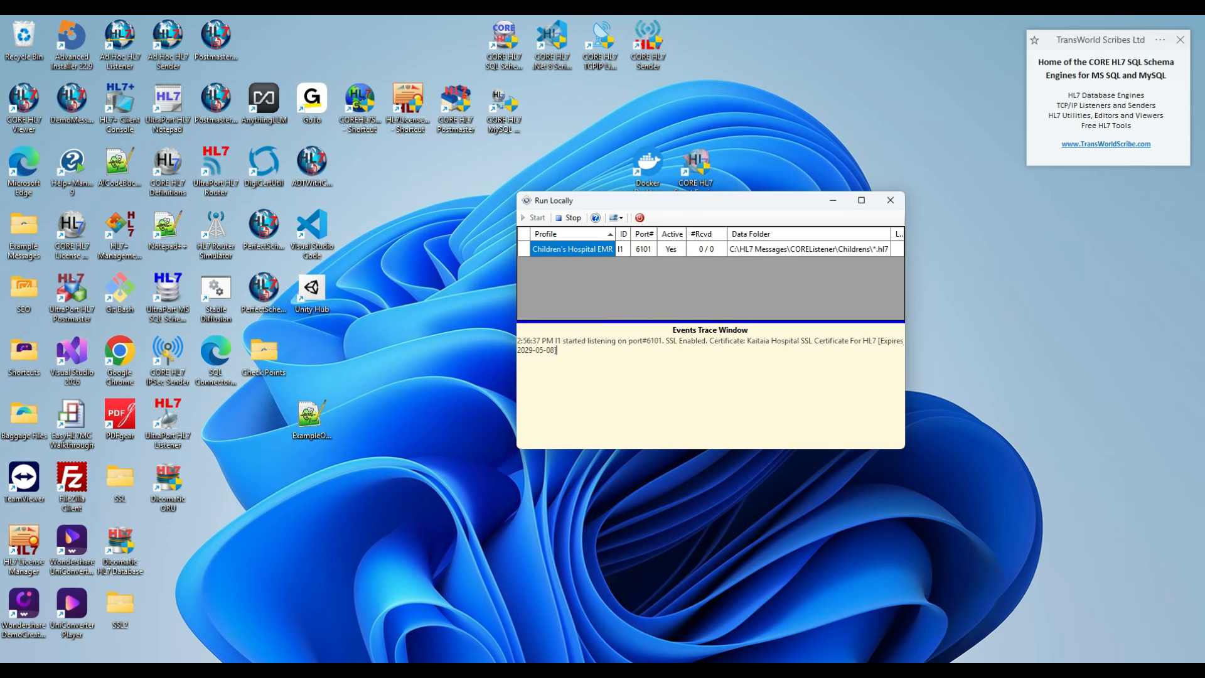
# Step: Switch to CORE HL7 TCP/IP Sender and set the Children's Hospital profile to target a listener that uses an SSL (TLS) certificate
pyautogui.click(886, 670)
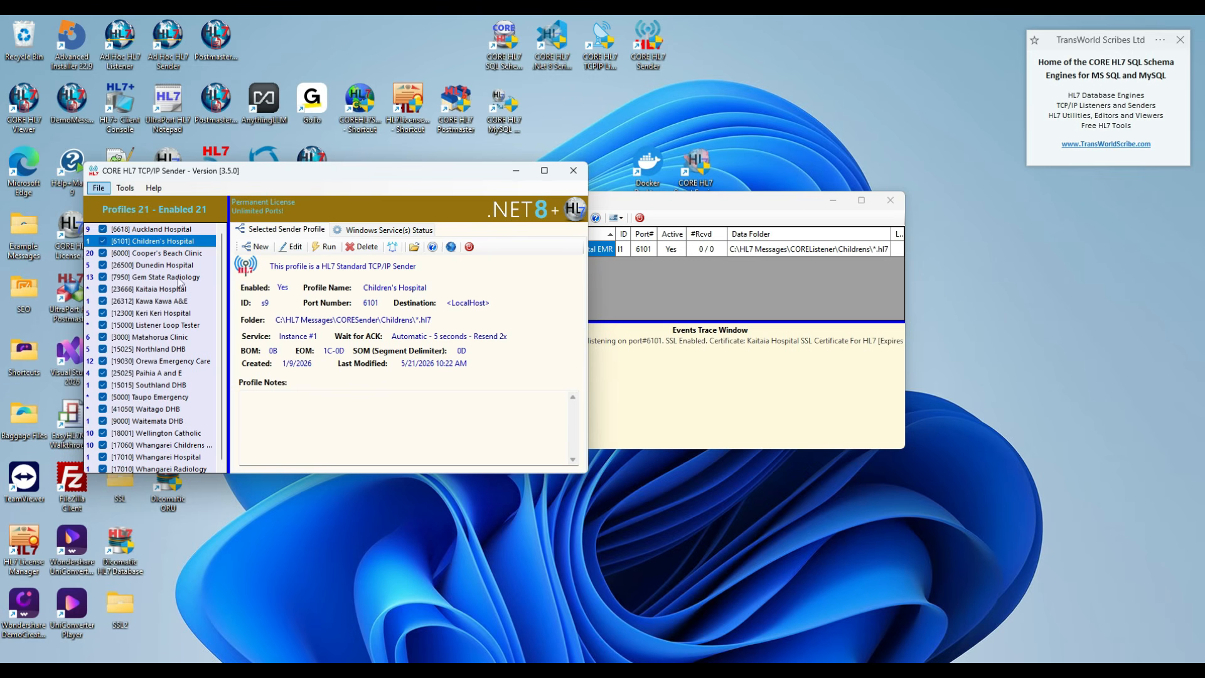
pyautogui.click(292, 246)
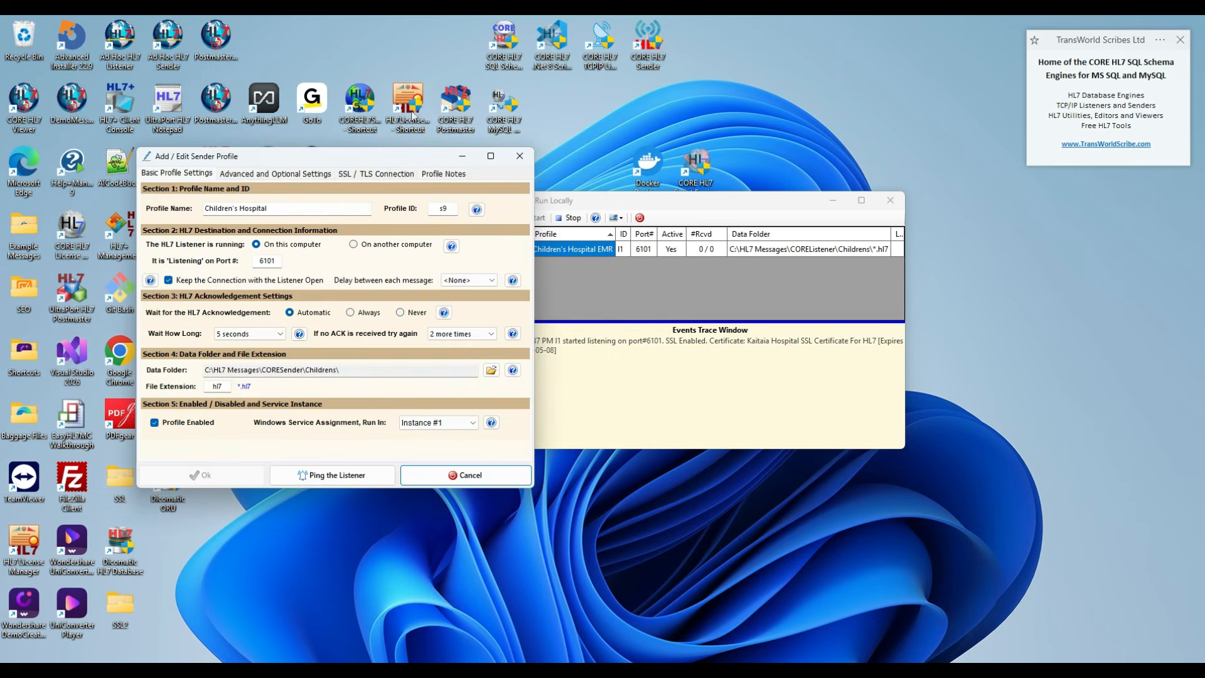
pyautogui.click(380, 173)
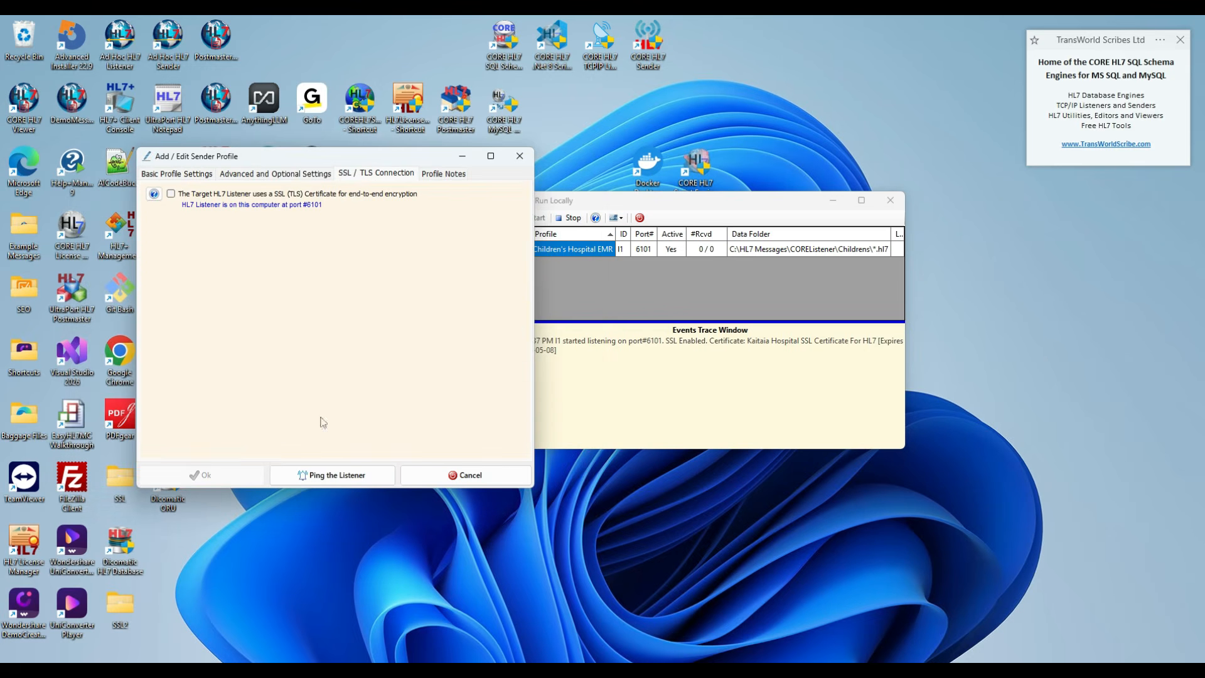
pyautogui.click(171, 193)
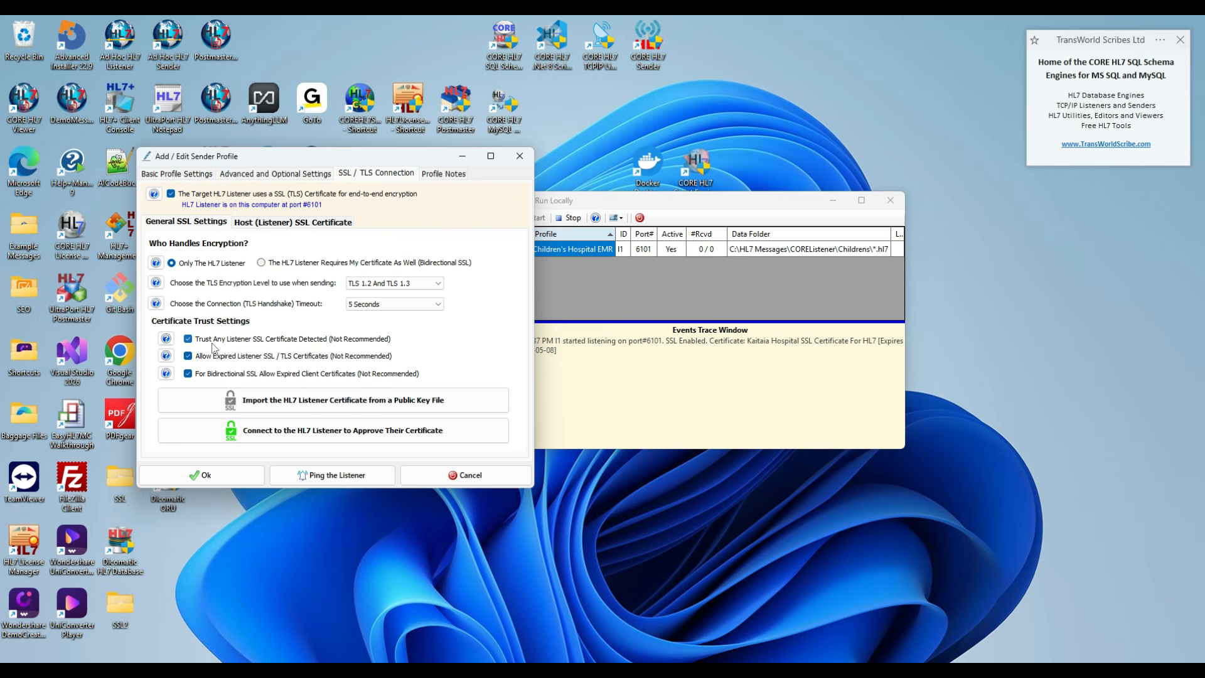
# Step: Ping the listener from the Children's Hospital sender profile, validate the SSL/TLS handshake, and save the profile
pyautogui.click(337, 472)
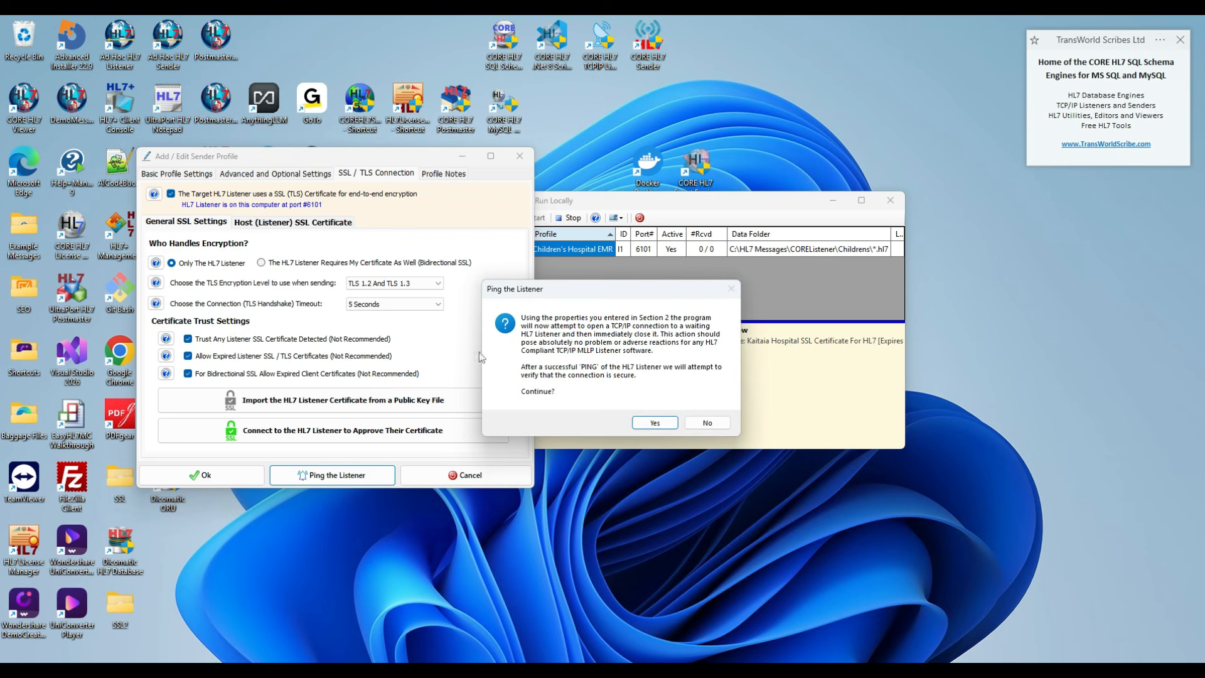
pyautogui.click(657, 424)
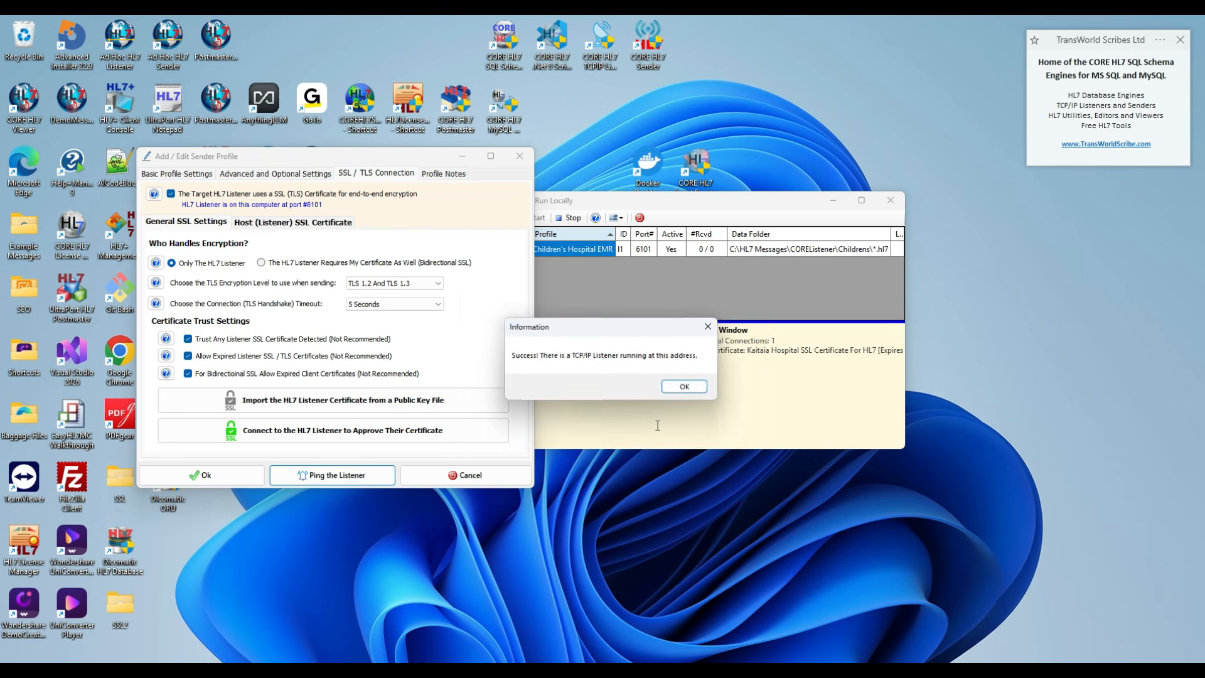
pyautogui.click(695, 387)
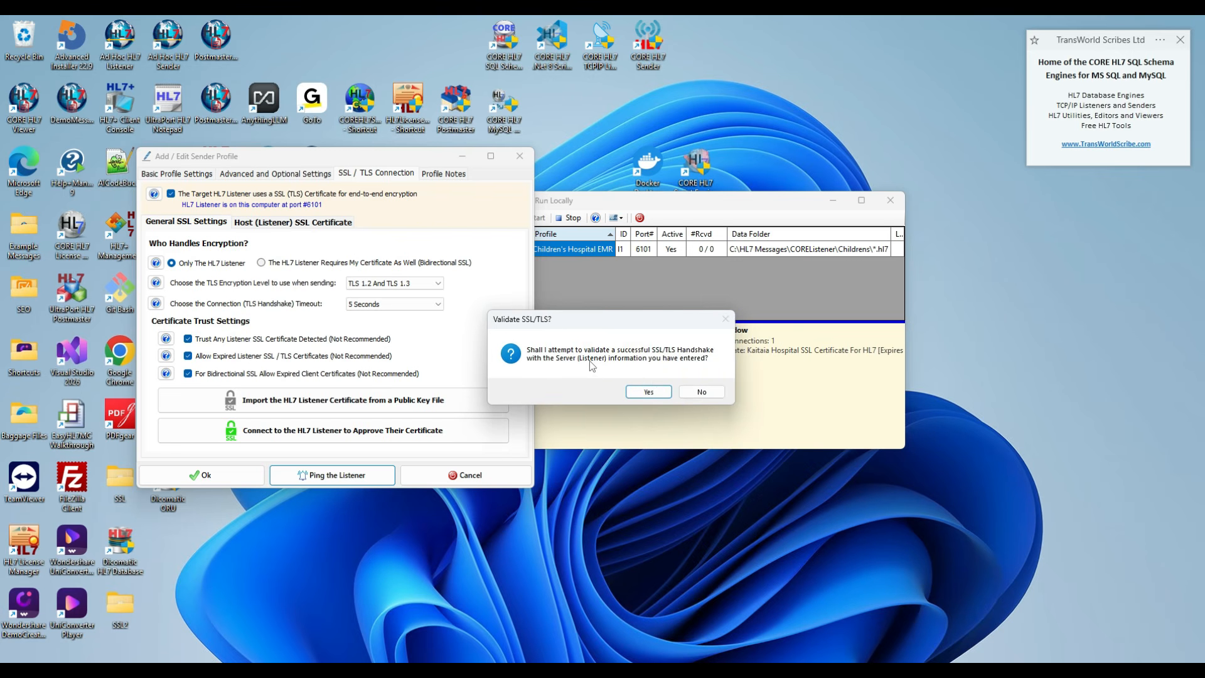
pyautogui.click(649, 393)
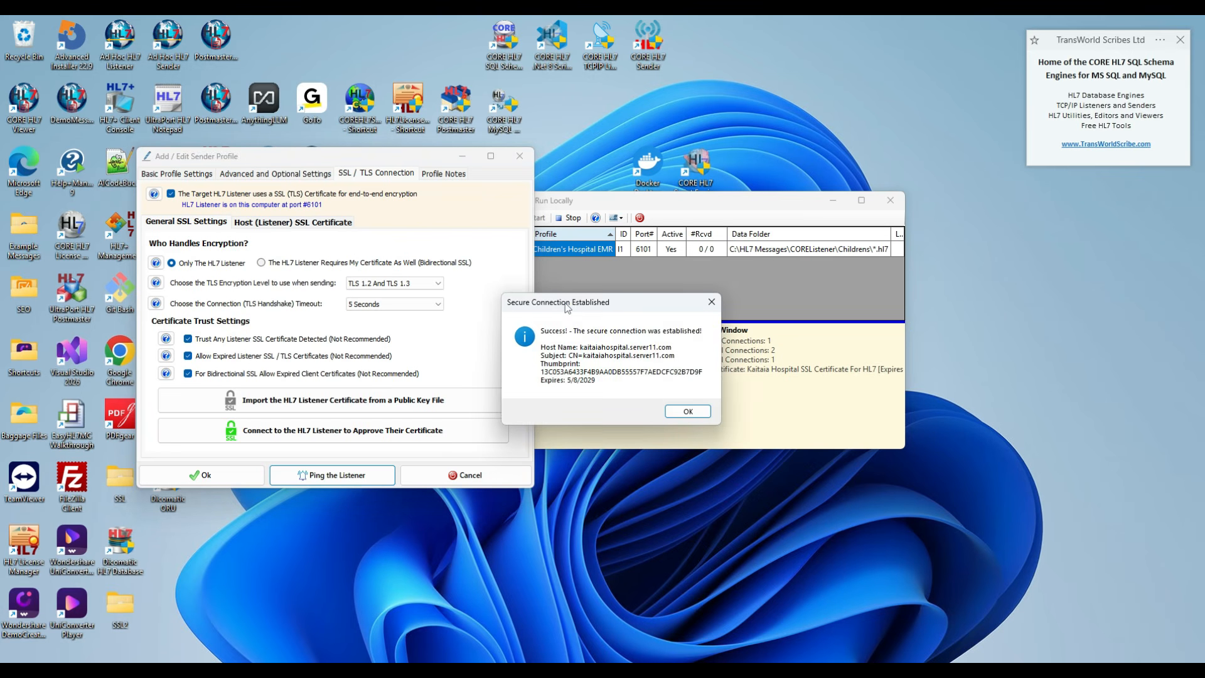
pyautogui.moveTo(416, 293); pyautogui.dragTo(389, 257)
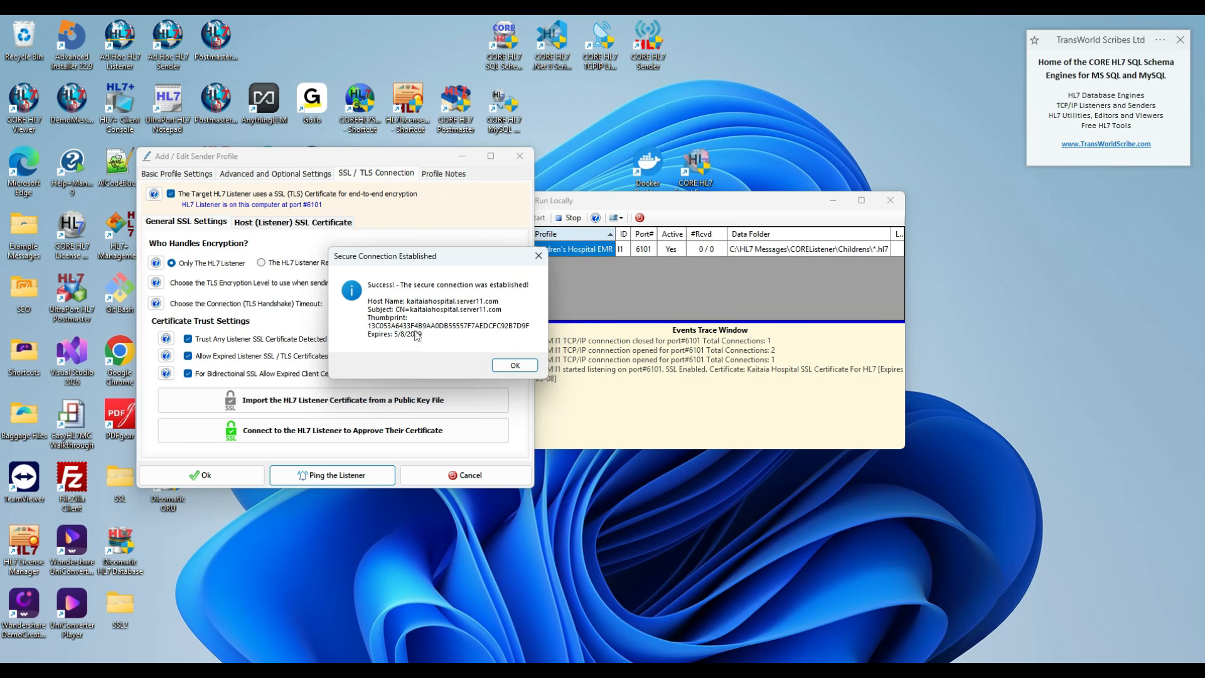
pyautogui.click(513, 365)
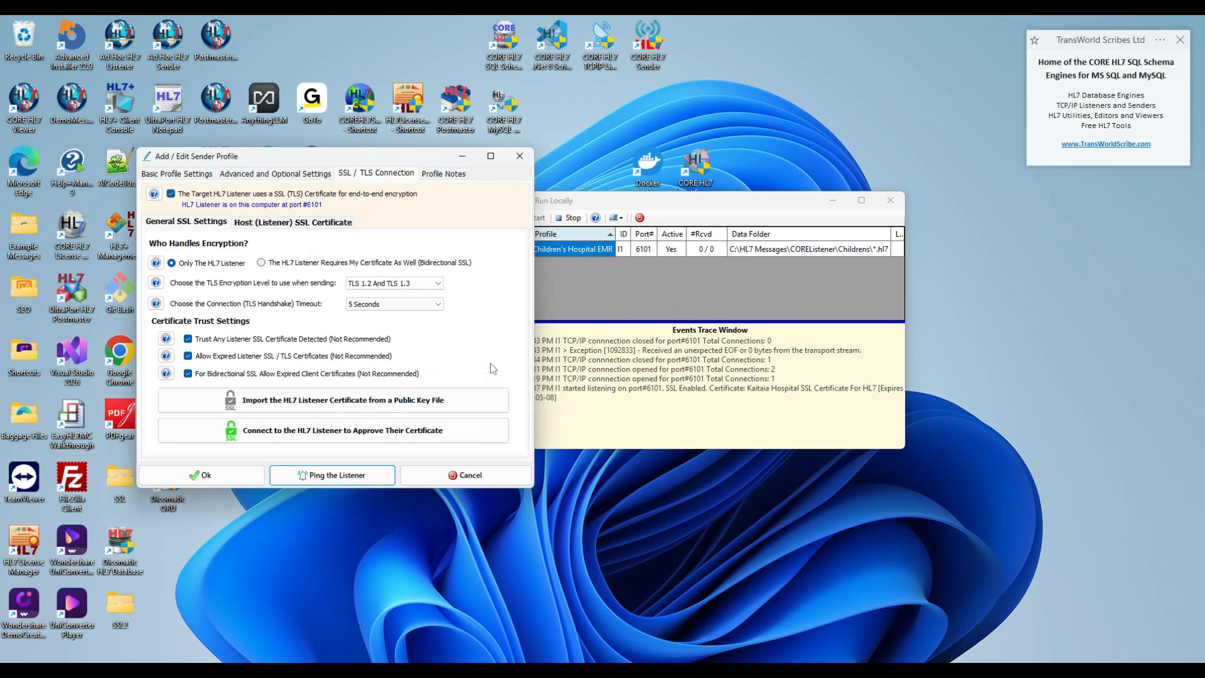
pyautogui.click(229, 477)
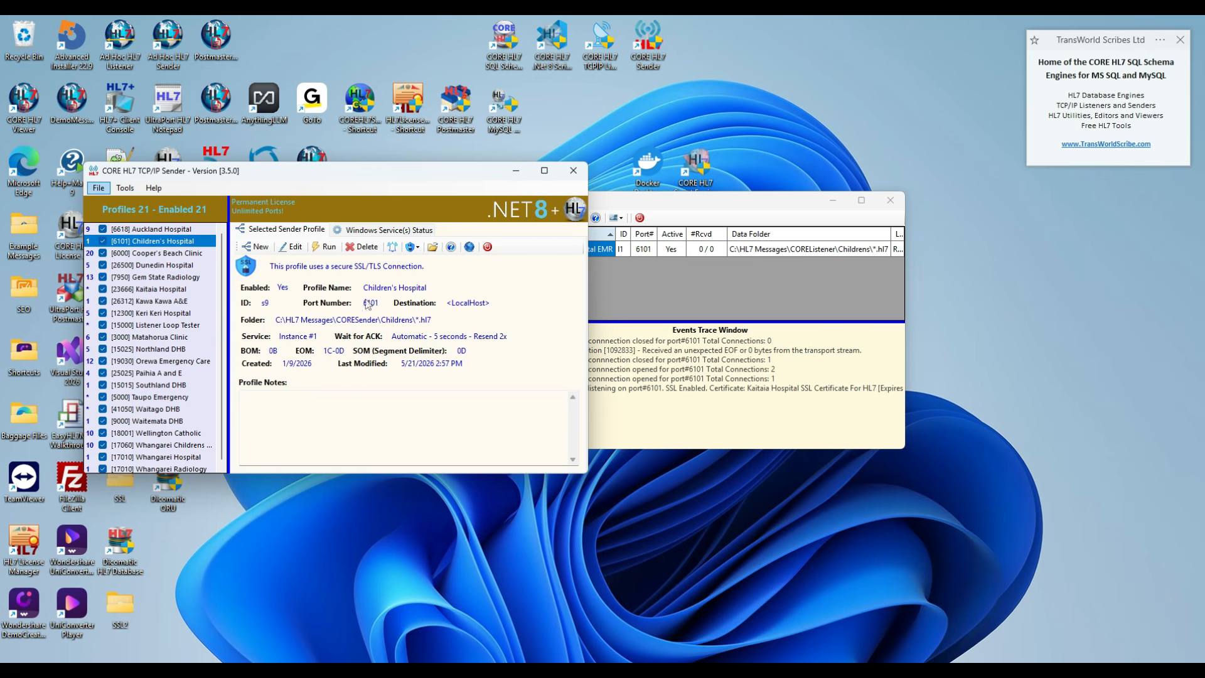
# Step: Run the Children's Hospital sender locally and export all CORE HL7 Viewer messages as HL7 files to C:\HL7 Messages\CORESender\Childrens\
pyautogui.click(325, 246)
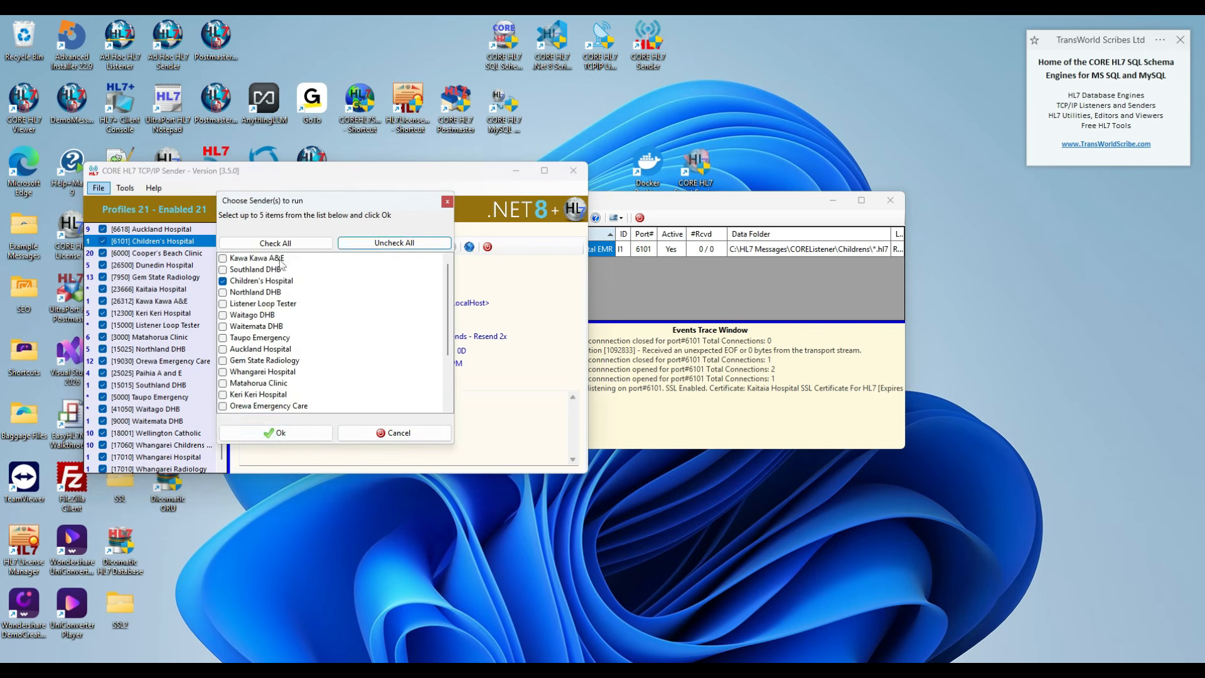
pyautogui.click(298, 436)
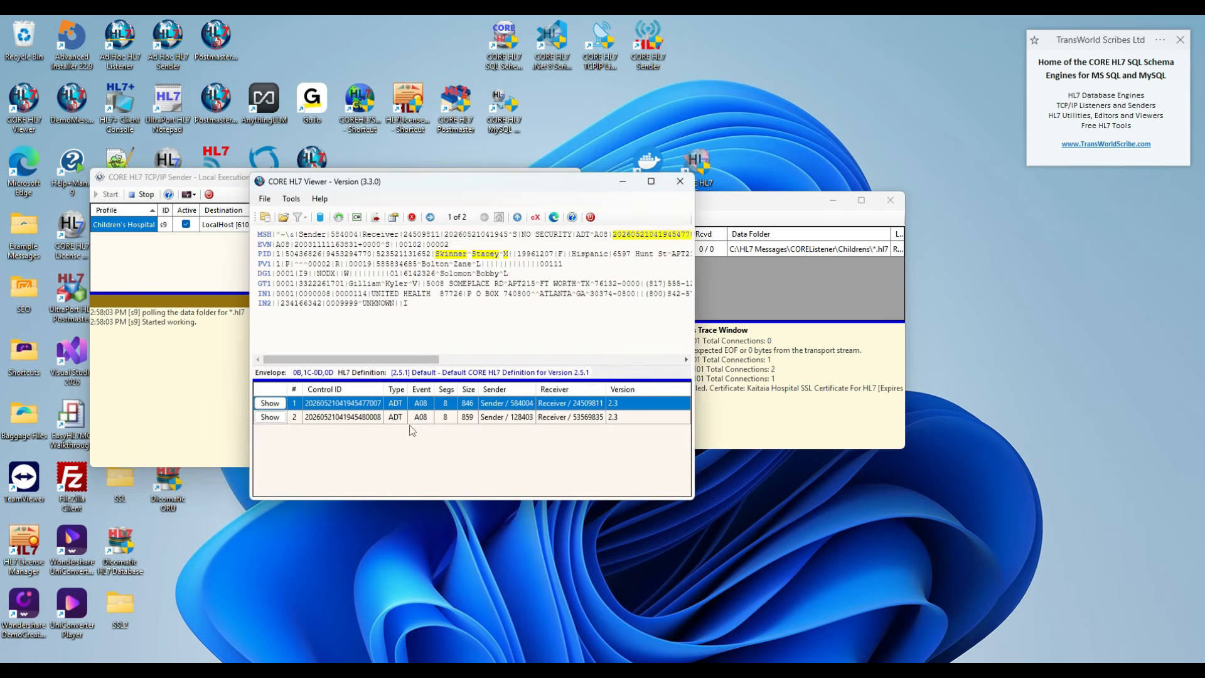
pyautogui.click(376, 217)
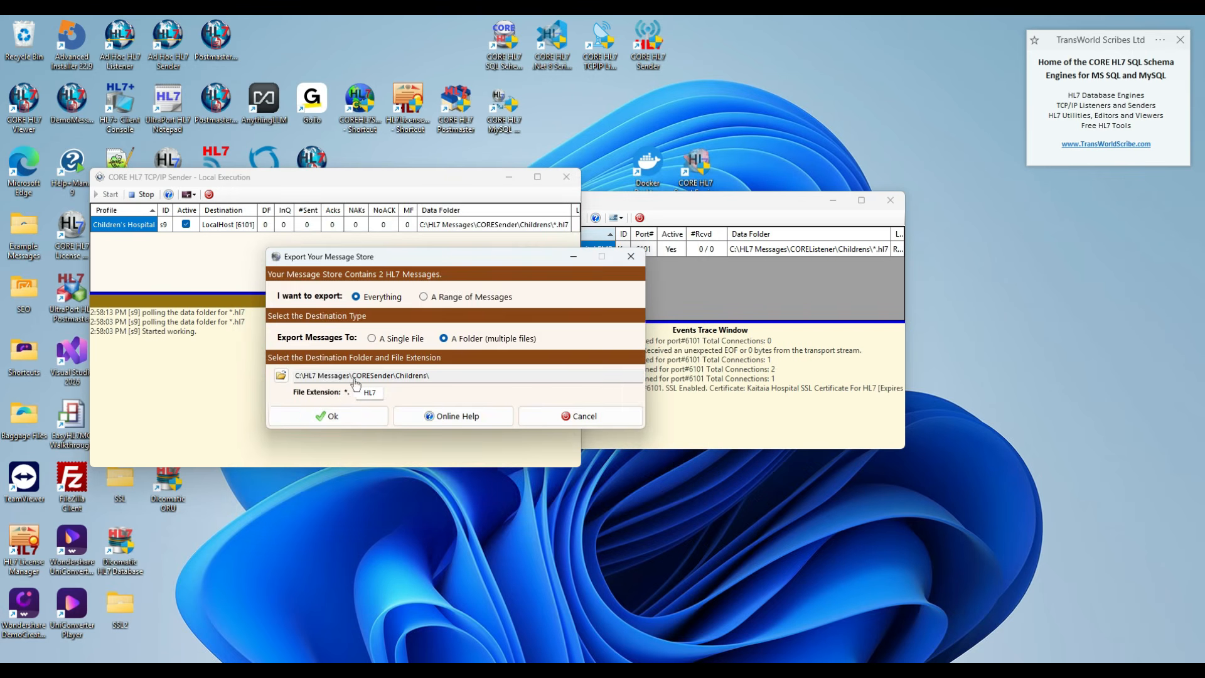
pyautogui.click(347, 418)
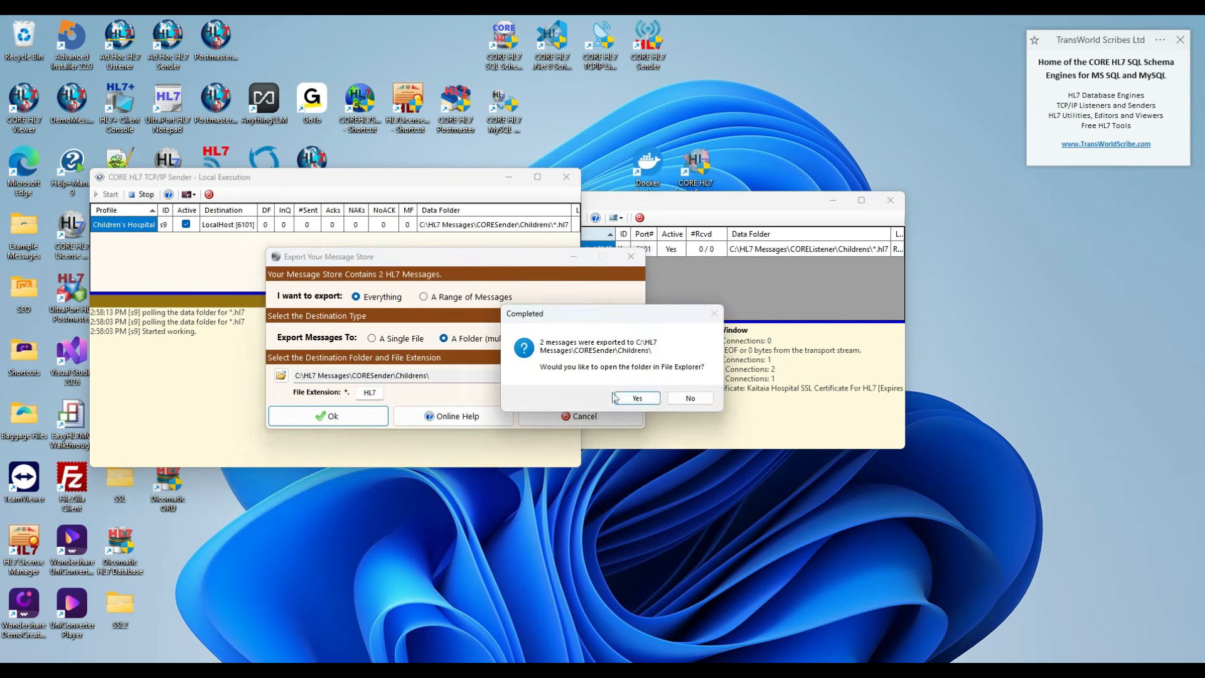
pyautogui.click(689, 398)
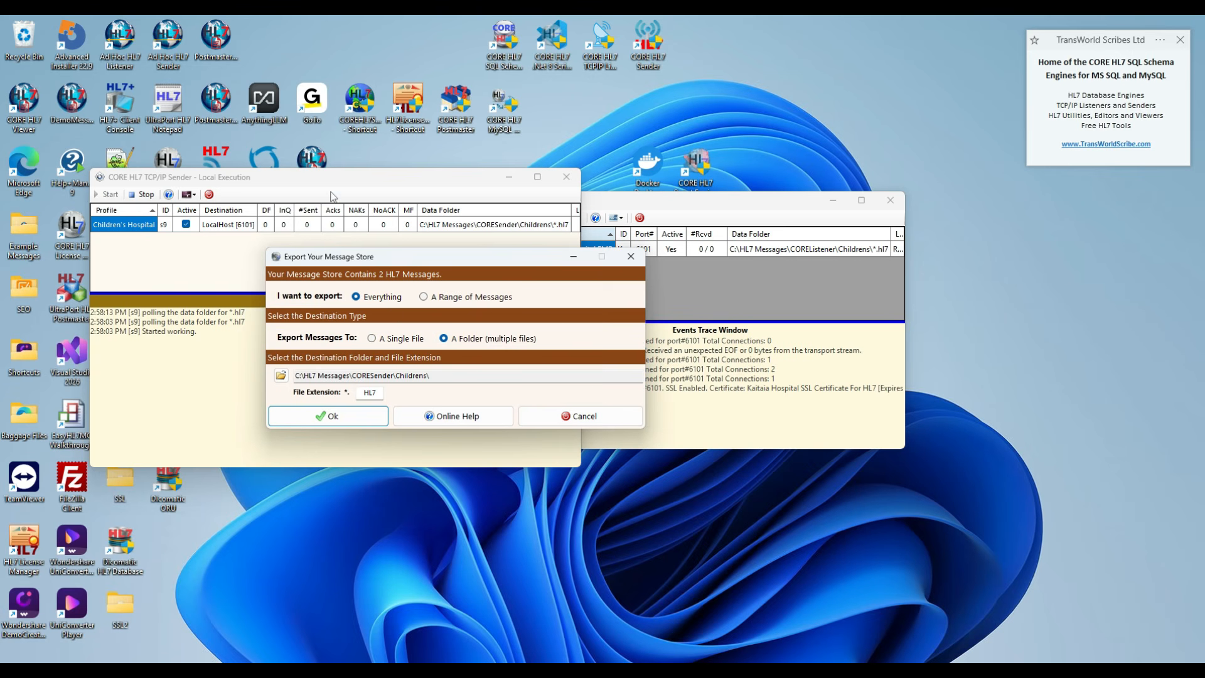
# Step: Examine the sender's and listener's event traces for the message deliveries, acknowledgements and TLS encryption
pyautogui.click(326, 185)
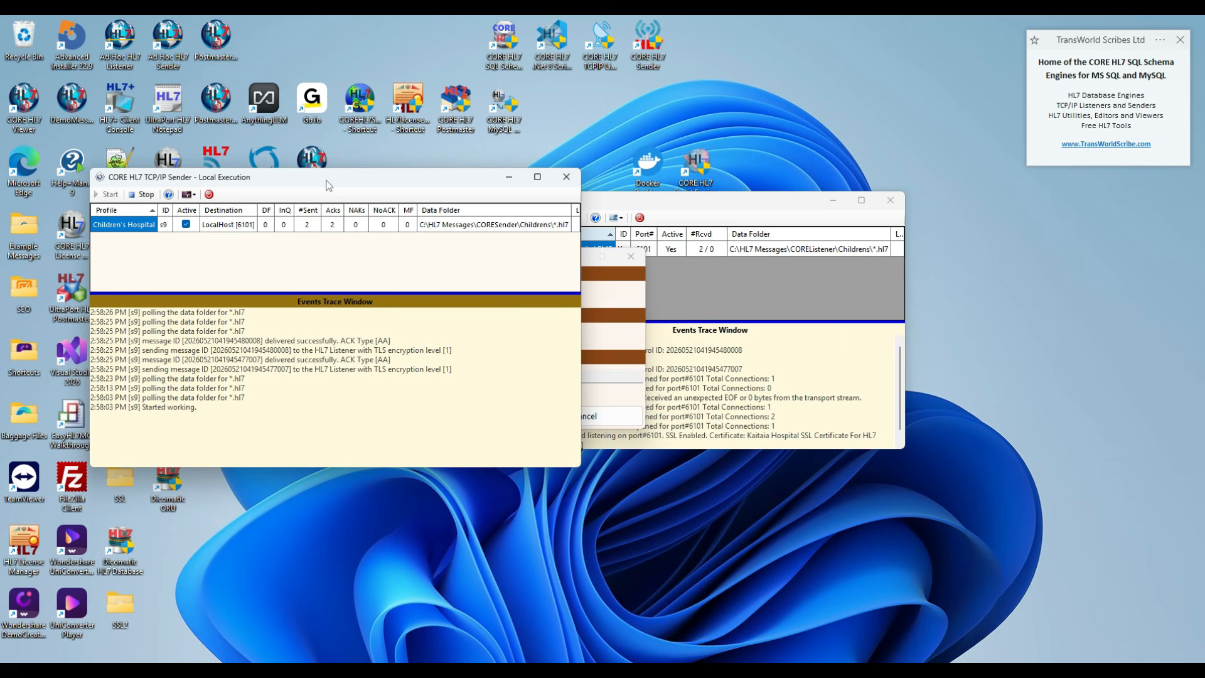
pyautogui.click(699, 209)
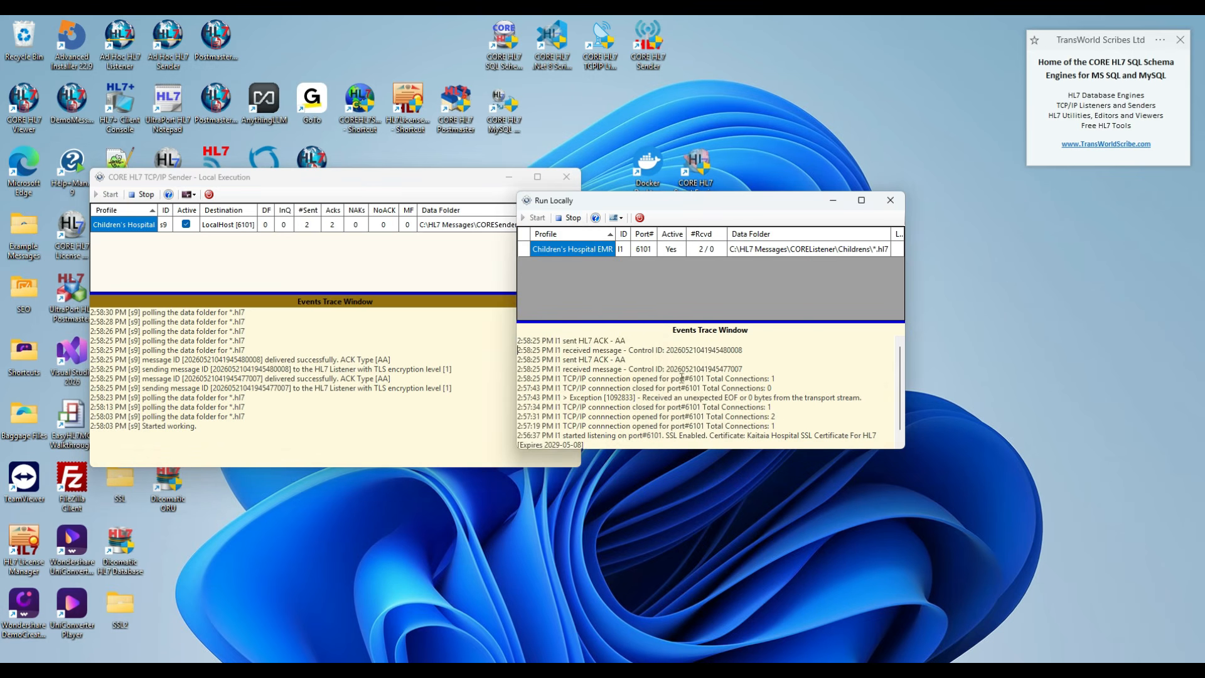
pyautogui.scroll(-1, 682, 379)
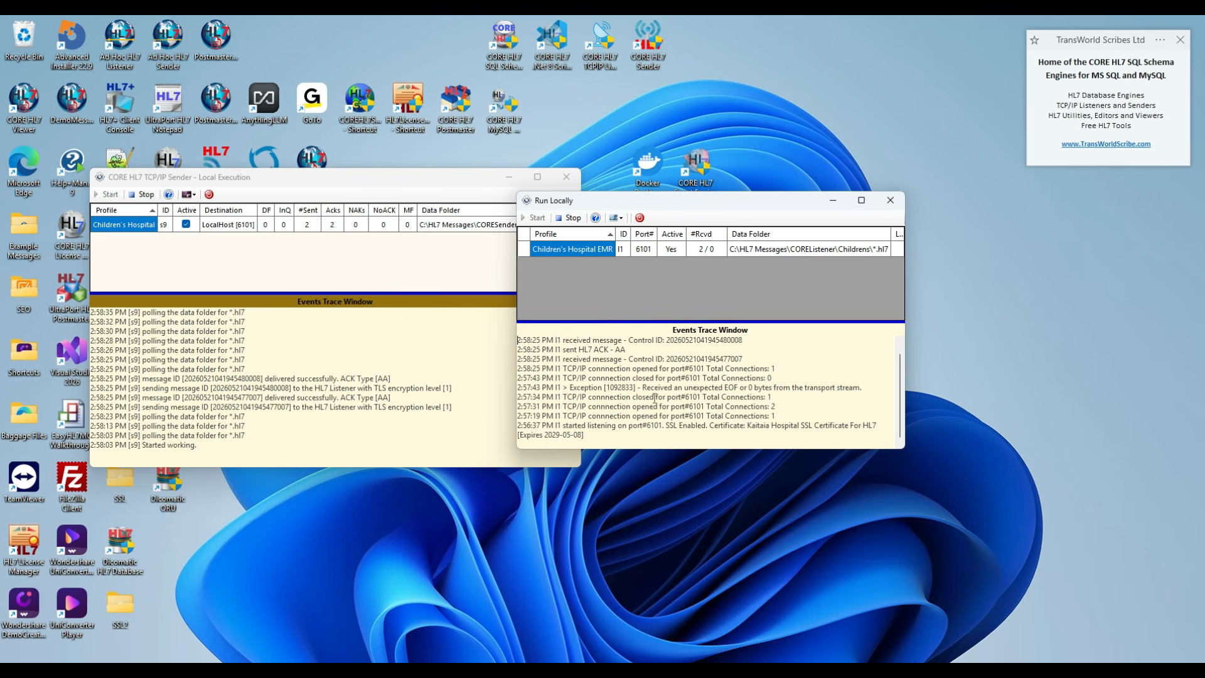
# Step: Stop the locally running listener, close its run window, and open the Children's Hospital EMR data folder
pyautogui.click(569, 218)
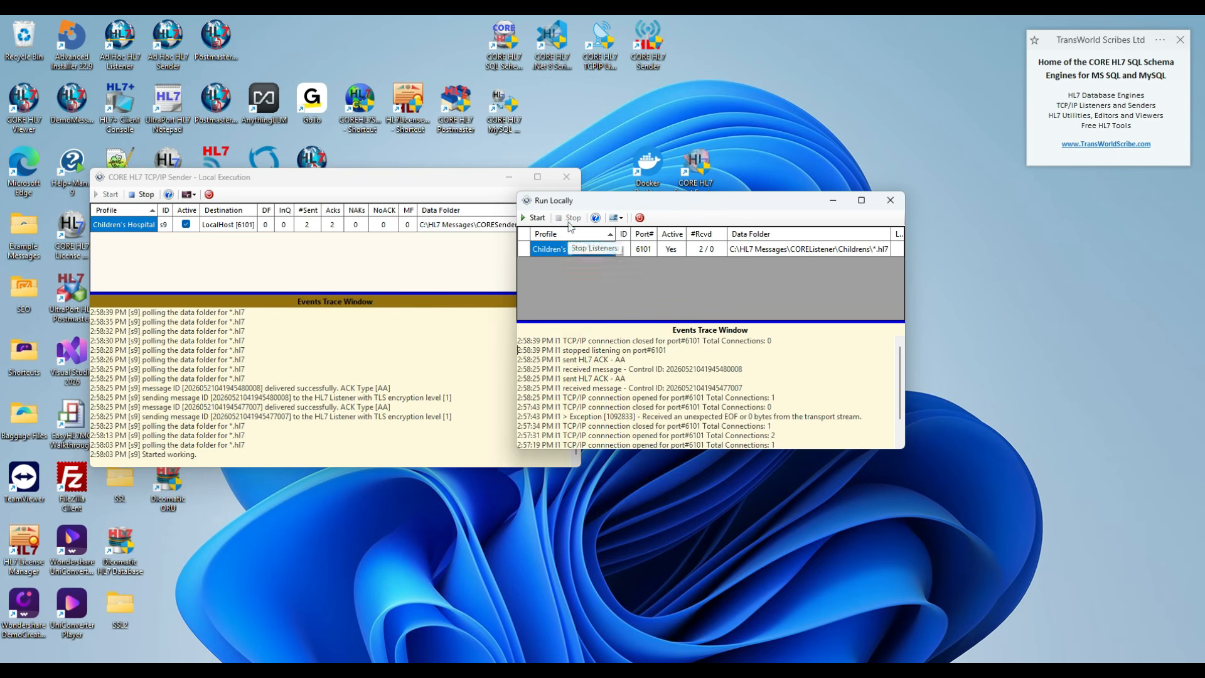
pyautogui.click(640, 217)
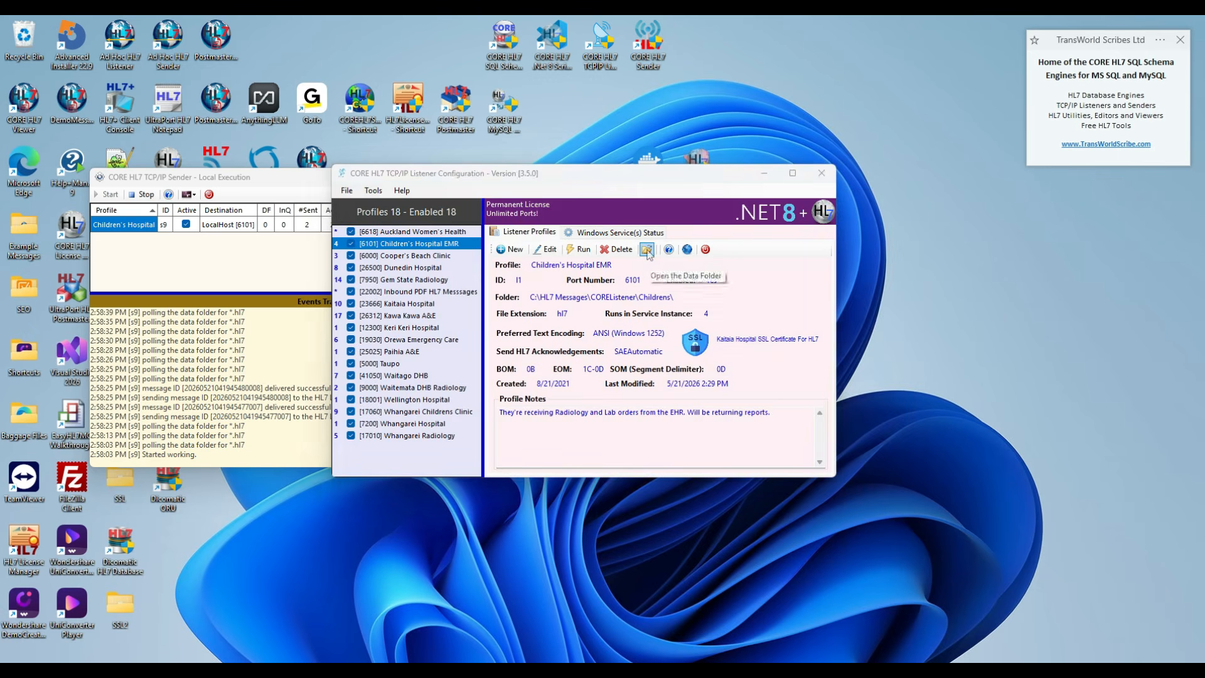
pyautogui.click(647, 250)
pyautogui.click(302, 212)
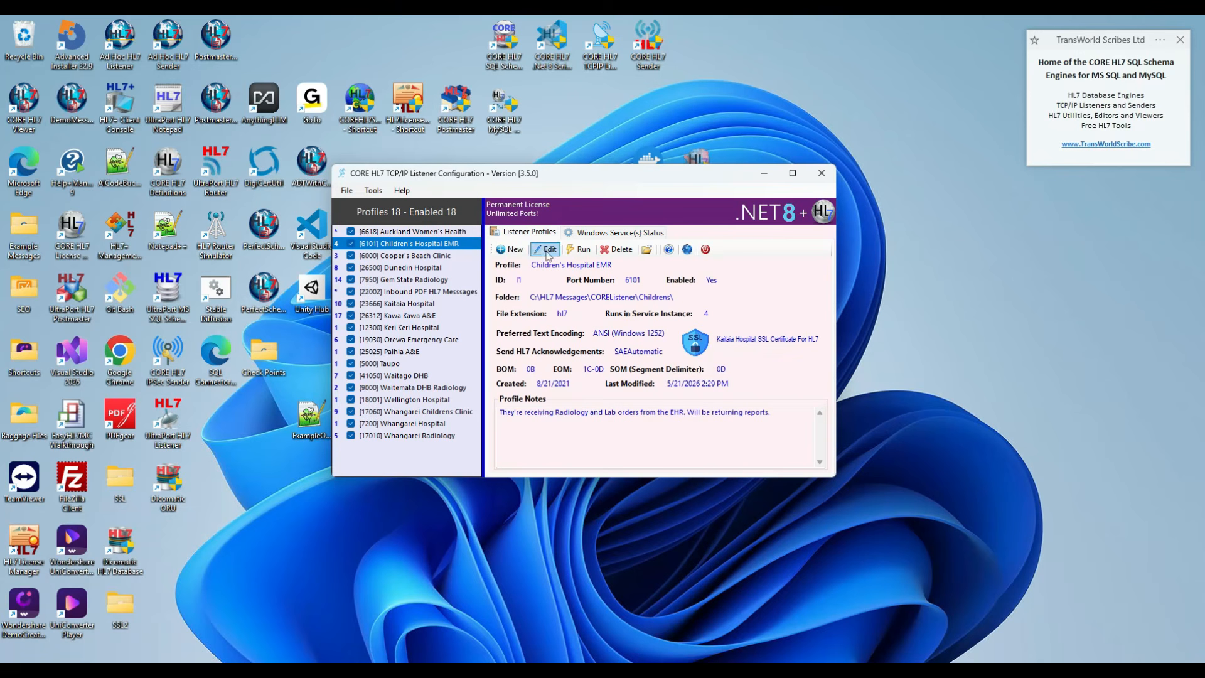
# Step: Set the Children's Hospital EMR listener profile to require senders to also have an SSL/TLS certificate, and highlight the listener certificate's thumbprint
pyautogui.click(546, 250)
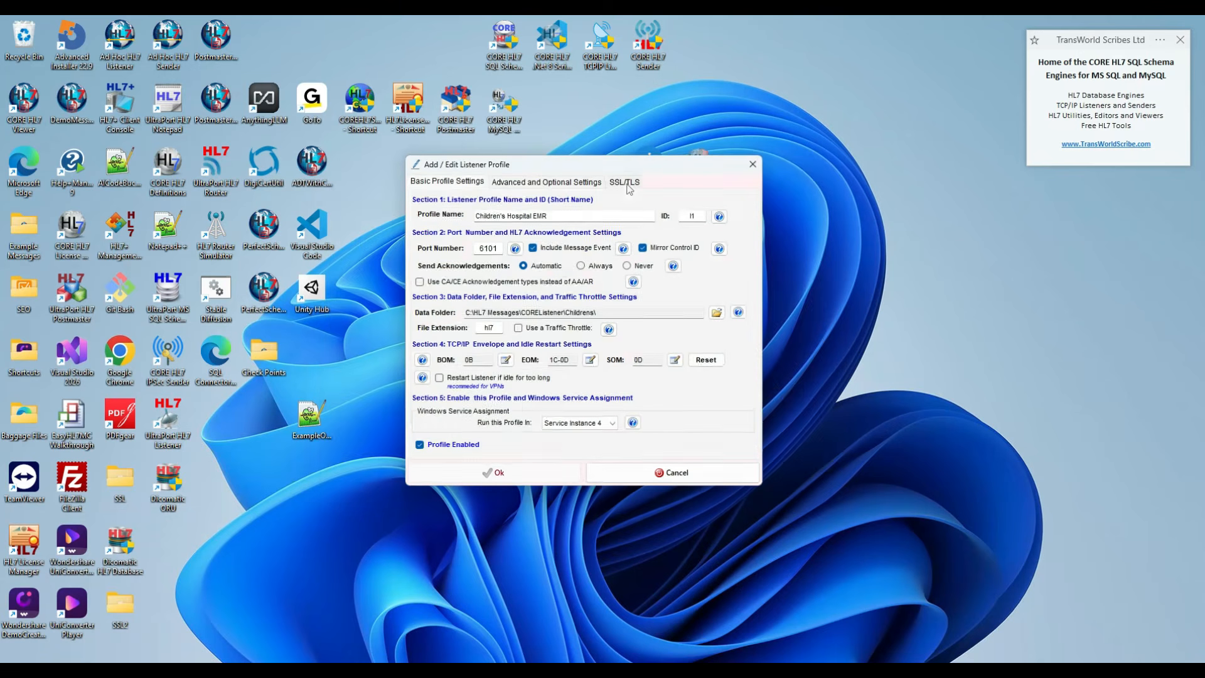
pyautogui.click(625, 182)
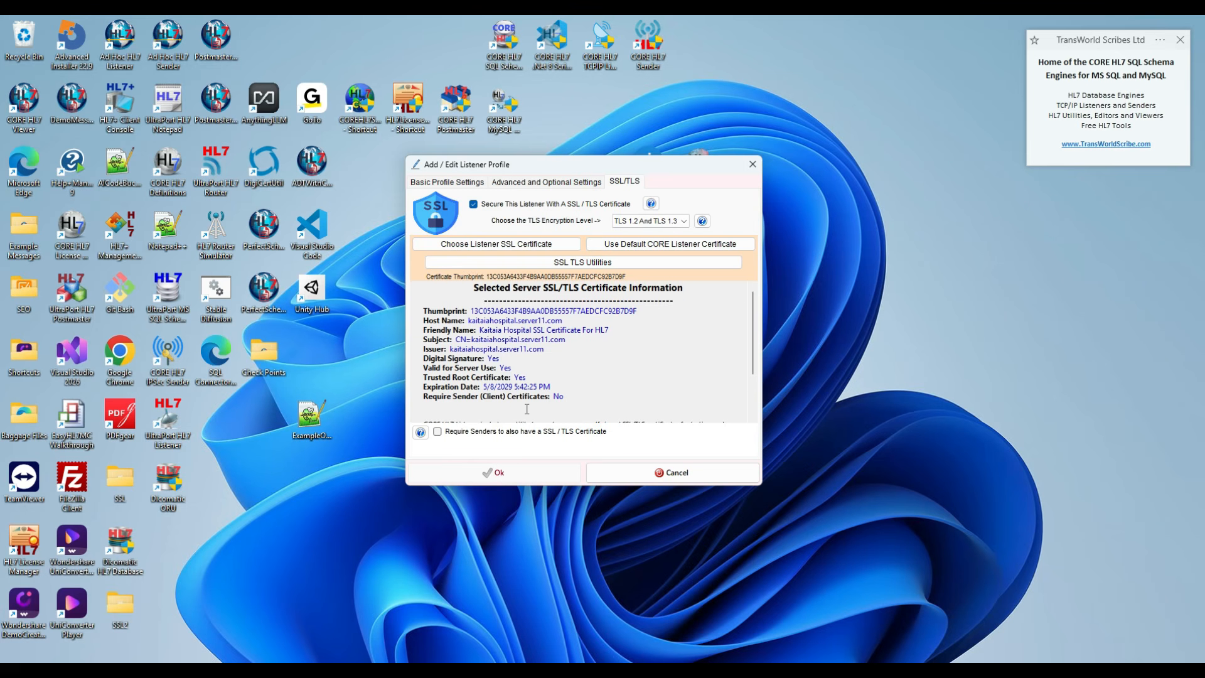
pyautogui.click(438, 432)
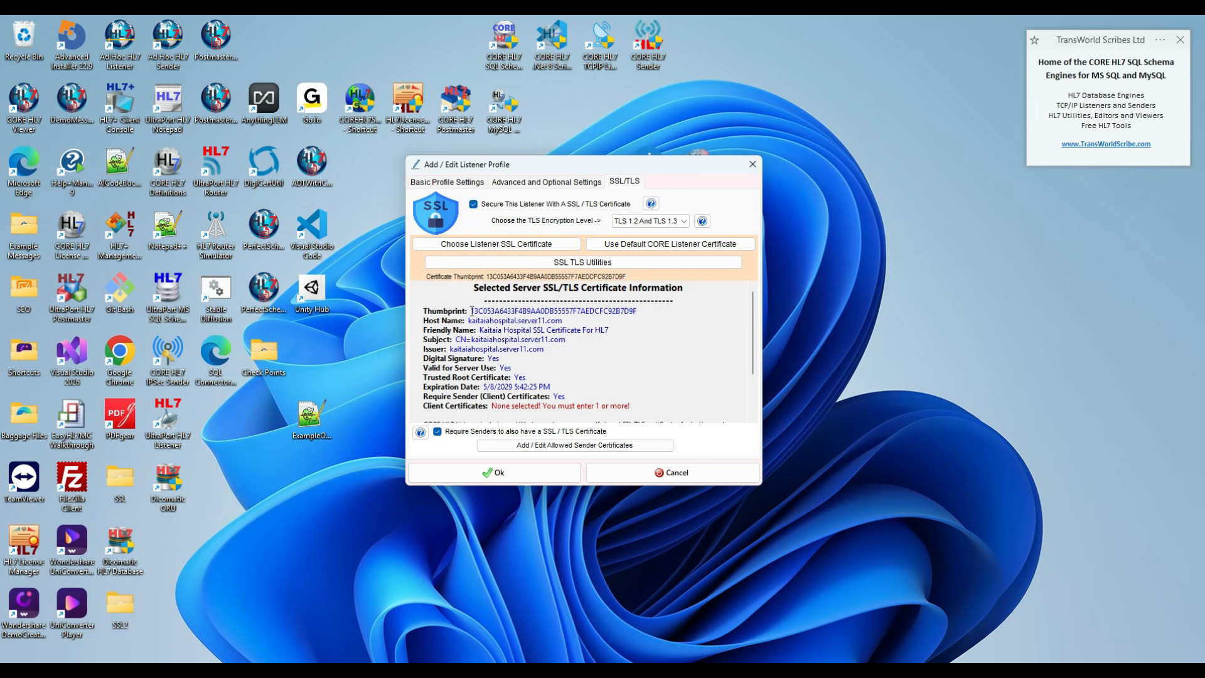
pyautogui.moveTo(471, 311); pyautogui.dragTo(640, 311)
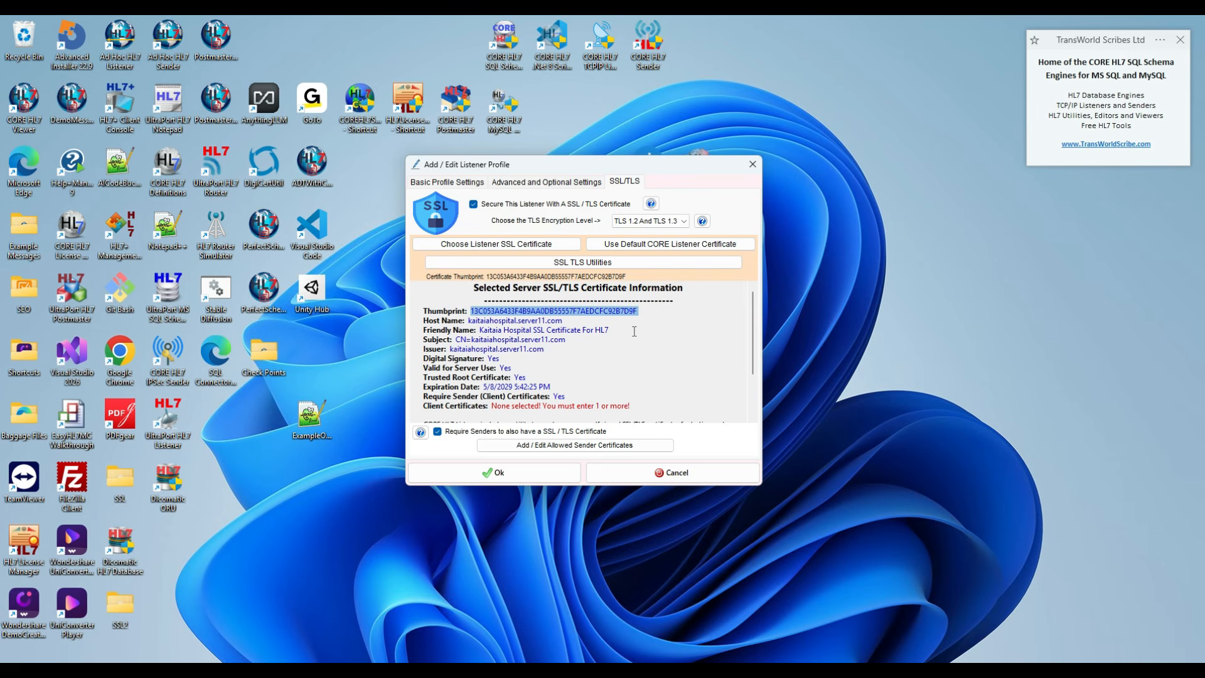
pyautogui.click(634, 331)
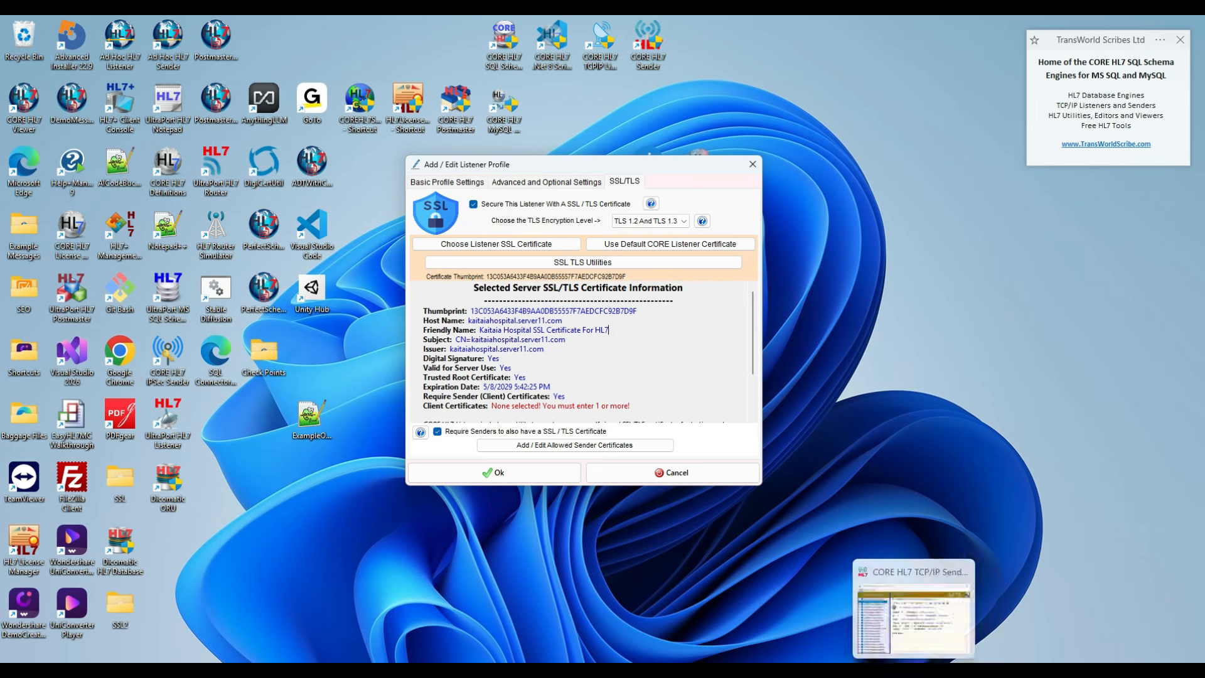
# Step: In the CORE HL7 TCP/IP Sender, open the Auckland Hospital profile's client SSL certificate information and copy its certificate thumbprint
pyautogui.click(914, 670)
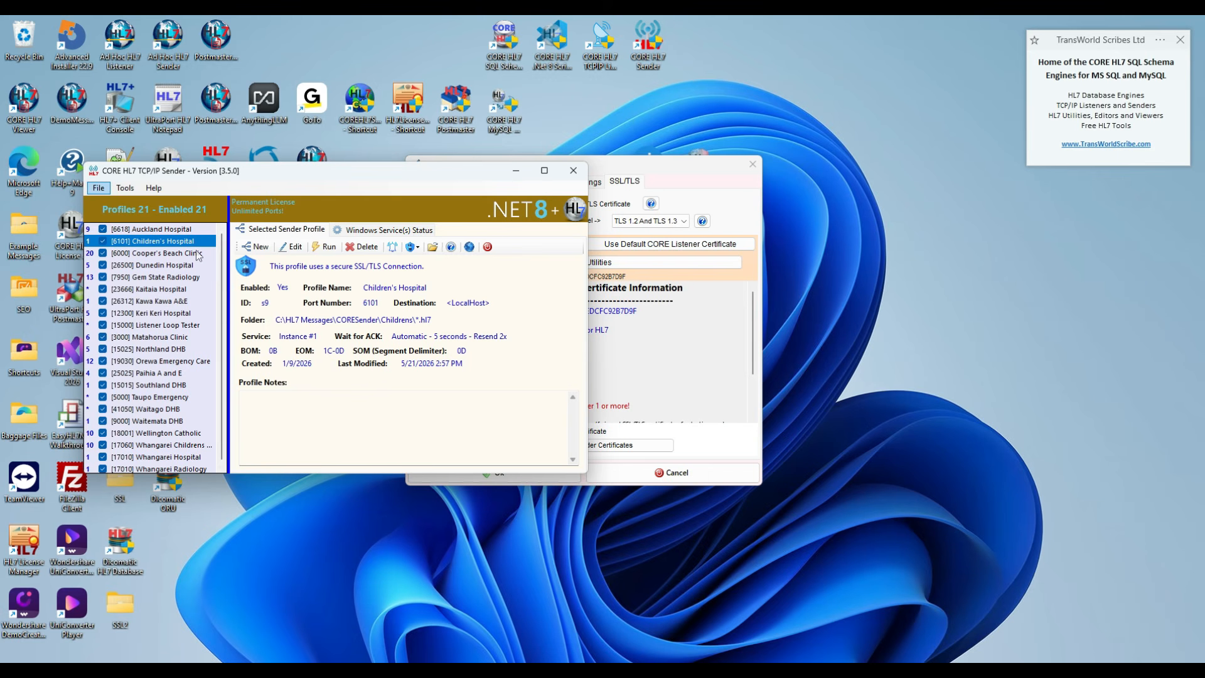
pyautogui.click(155, 229)
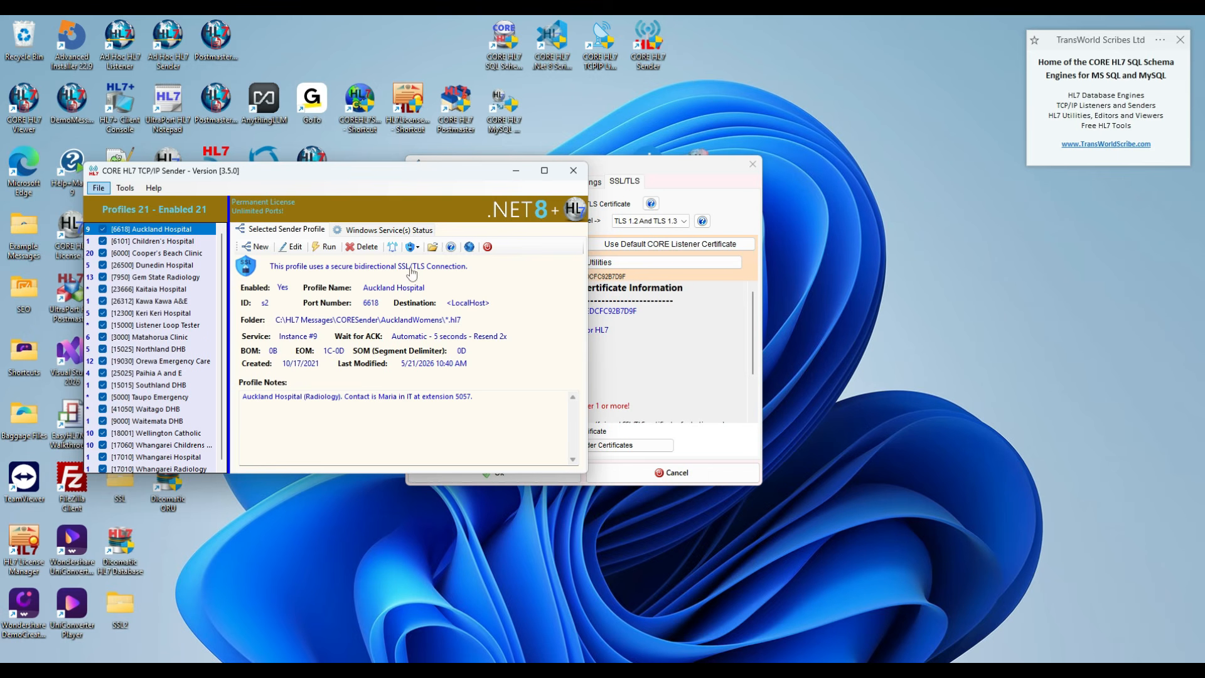
pyautogui.click(288, 249)
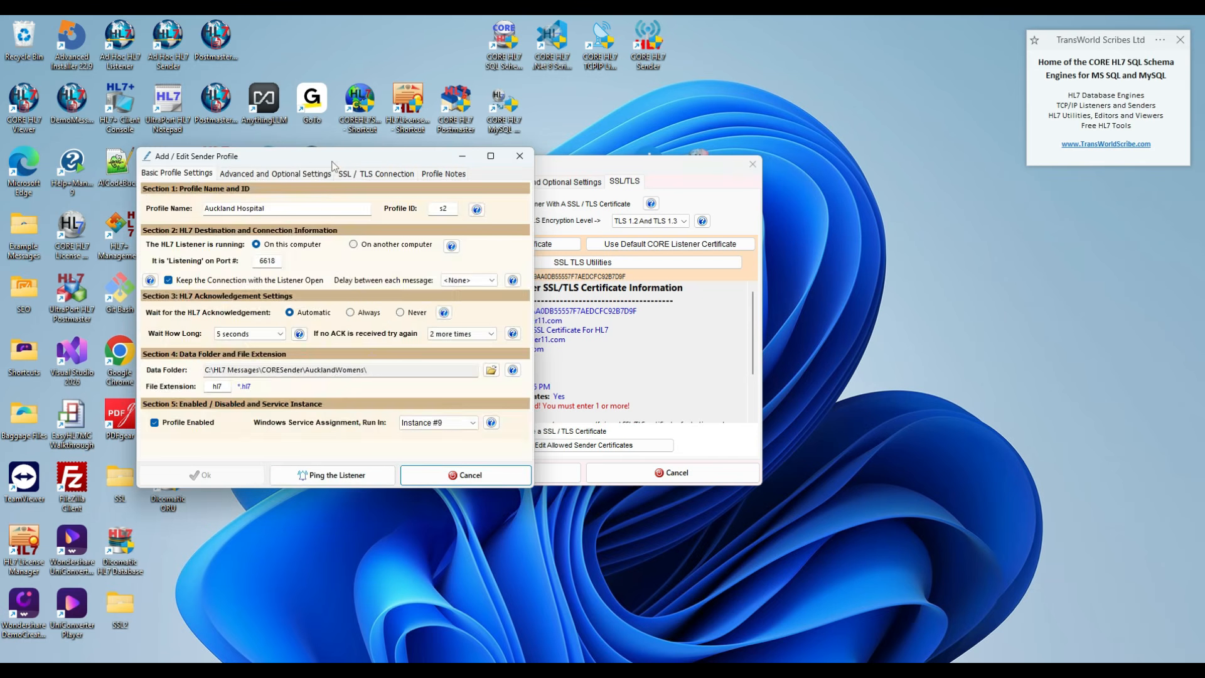
pyautogui.click(371, 174)
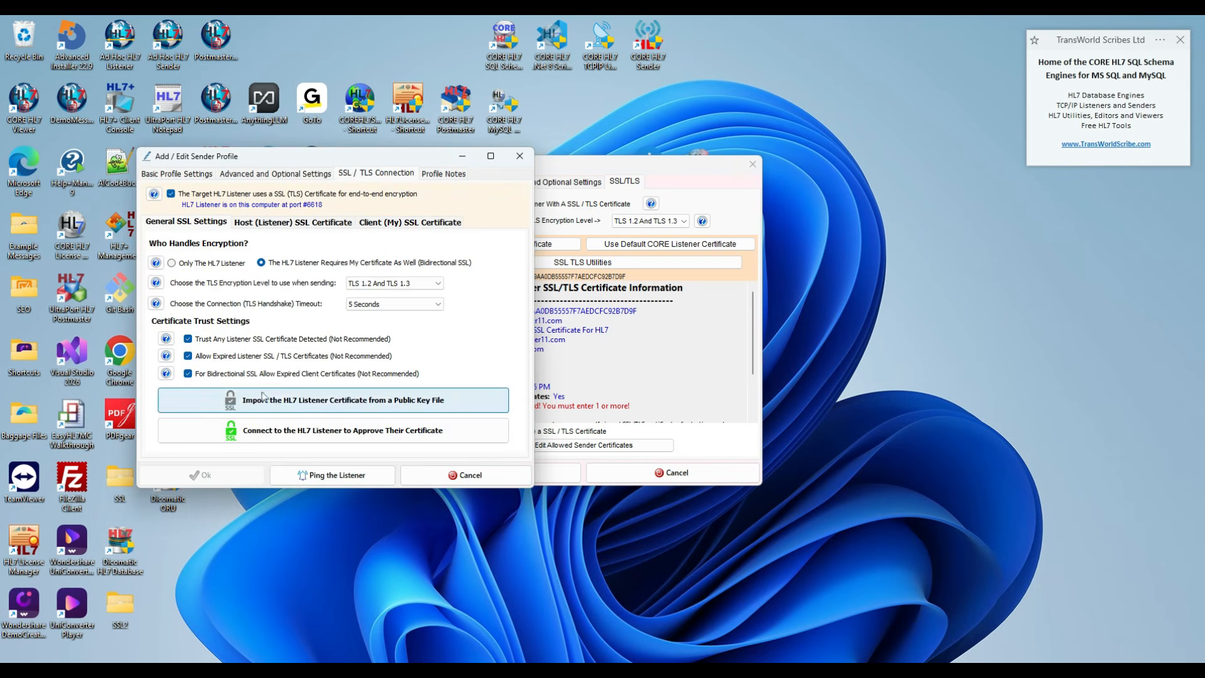
pyautogui.click(399, 227)
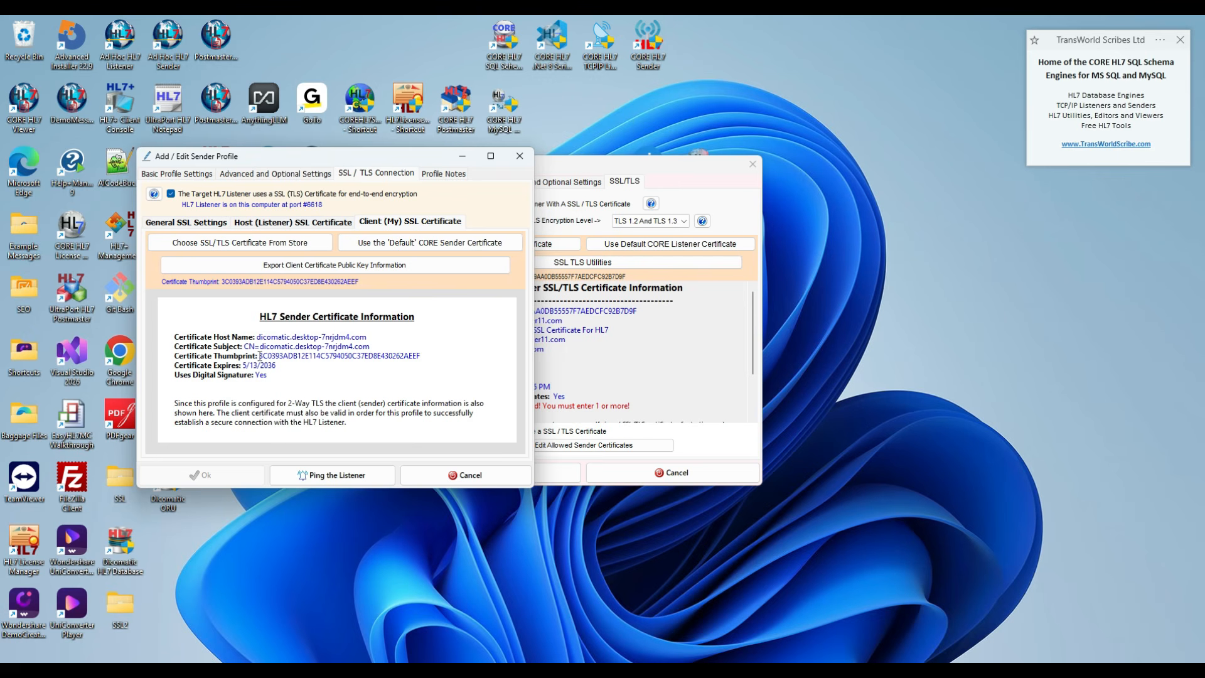
pyautogui.moveTo(260, 356); pyautogui.dragTo(421, 355)
pyautogui.hotkey('ctrl', 'c')
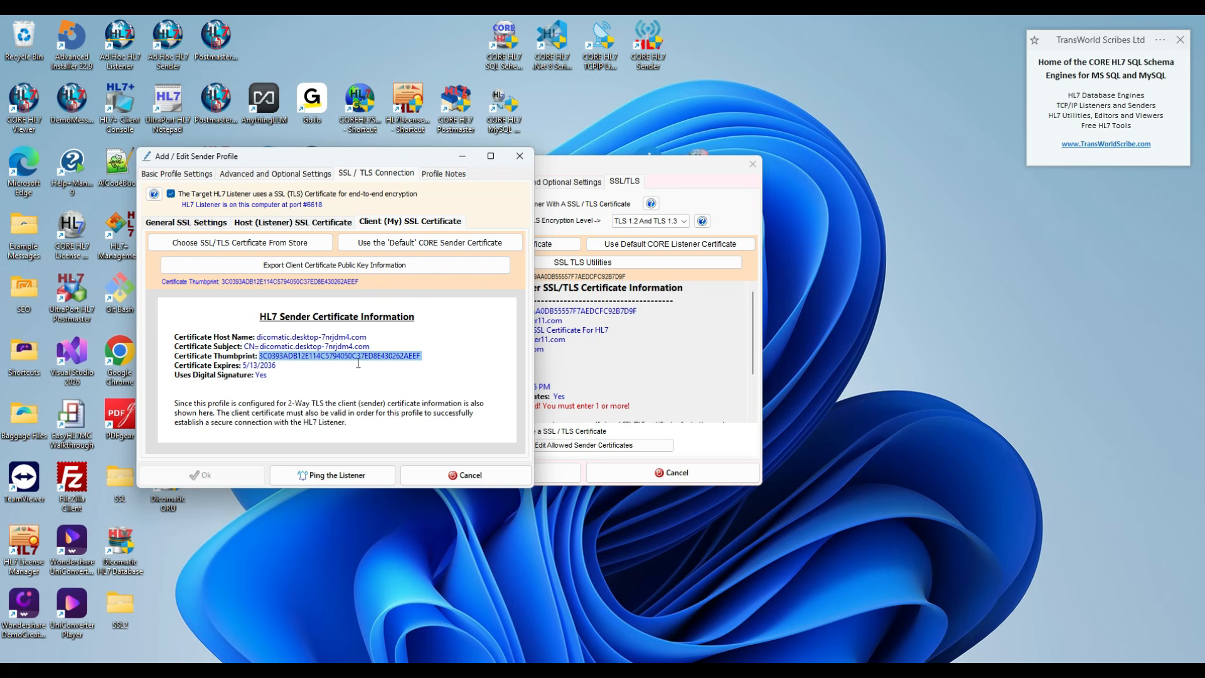
# Step: Add the copied thumbprint to the listener profile's required client certificates under the name Auckland, and save the list
pyautogui.click(629, 344)
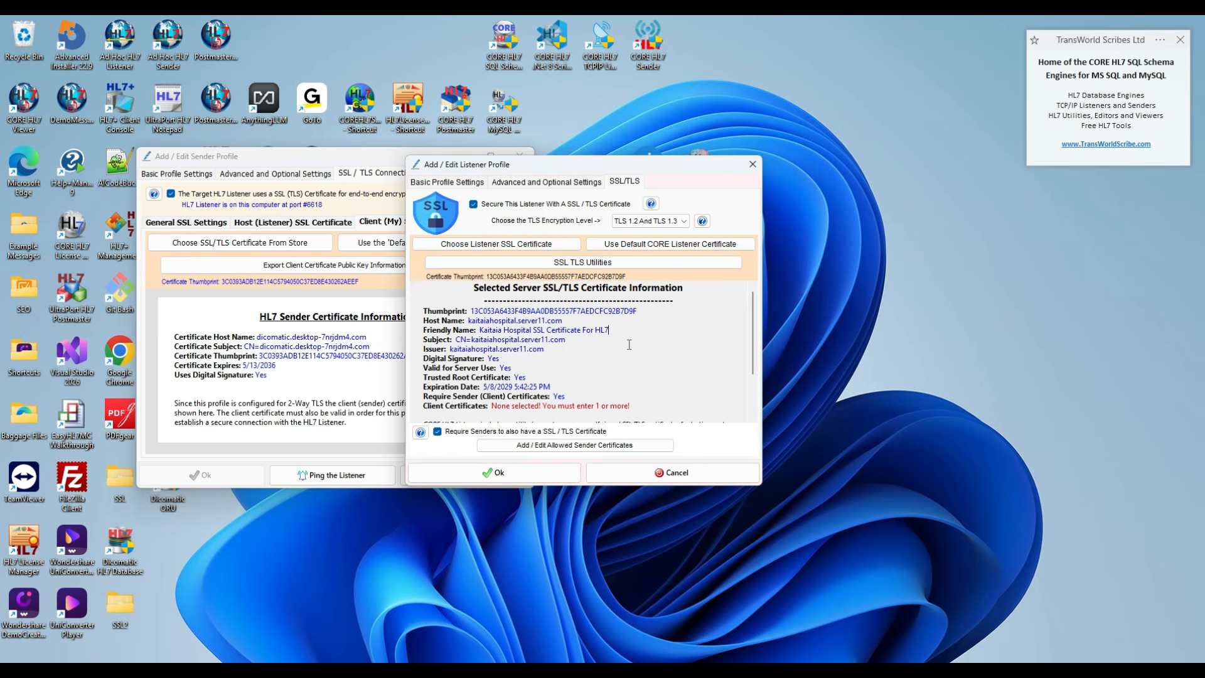
pyautogui.click(505, 446)
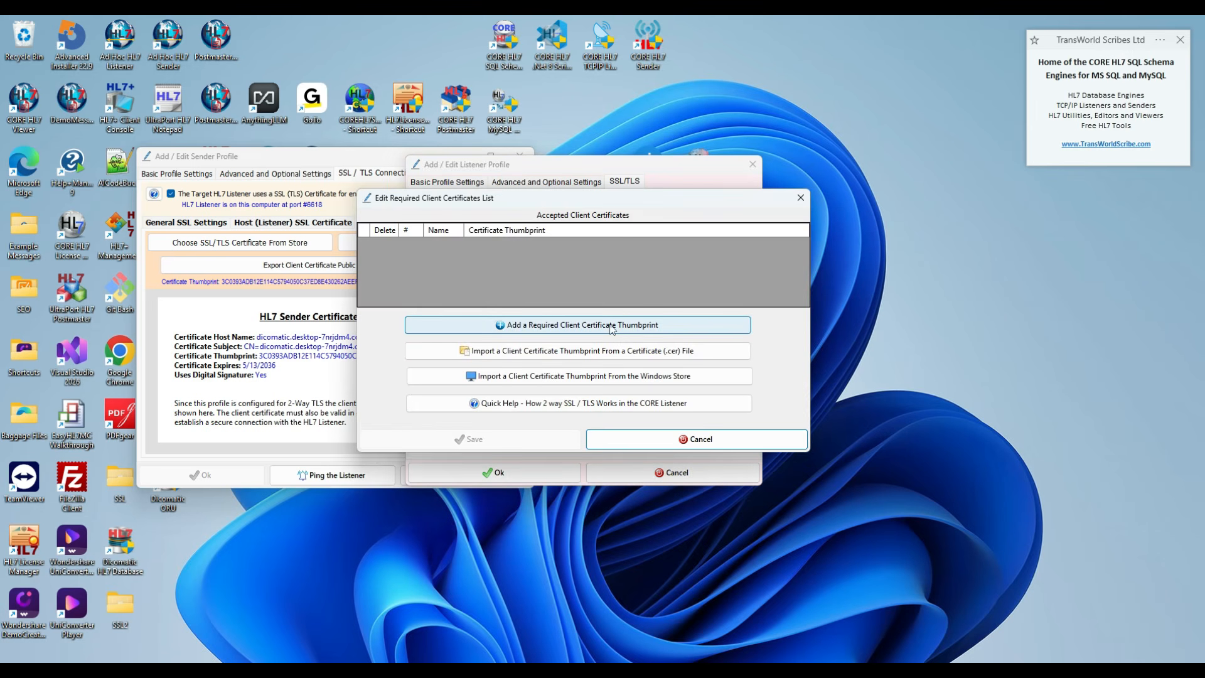
pyautogui.click(547, 379)
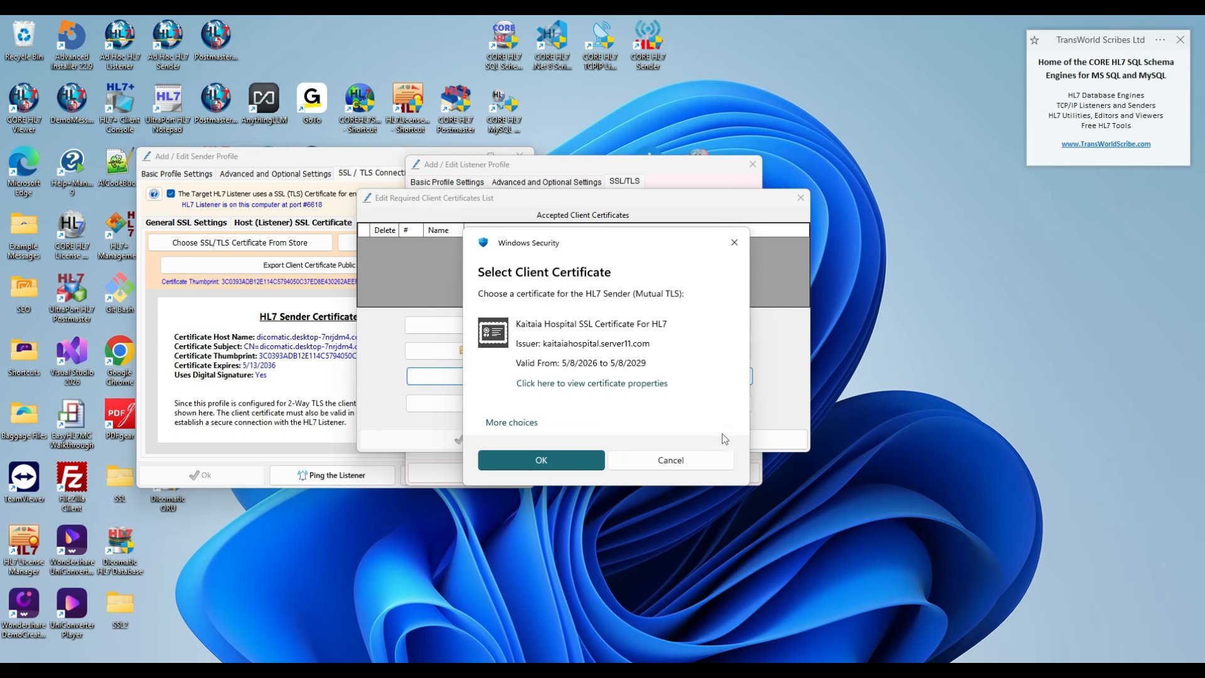
pyautogui.click(694, 456)
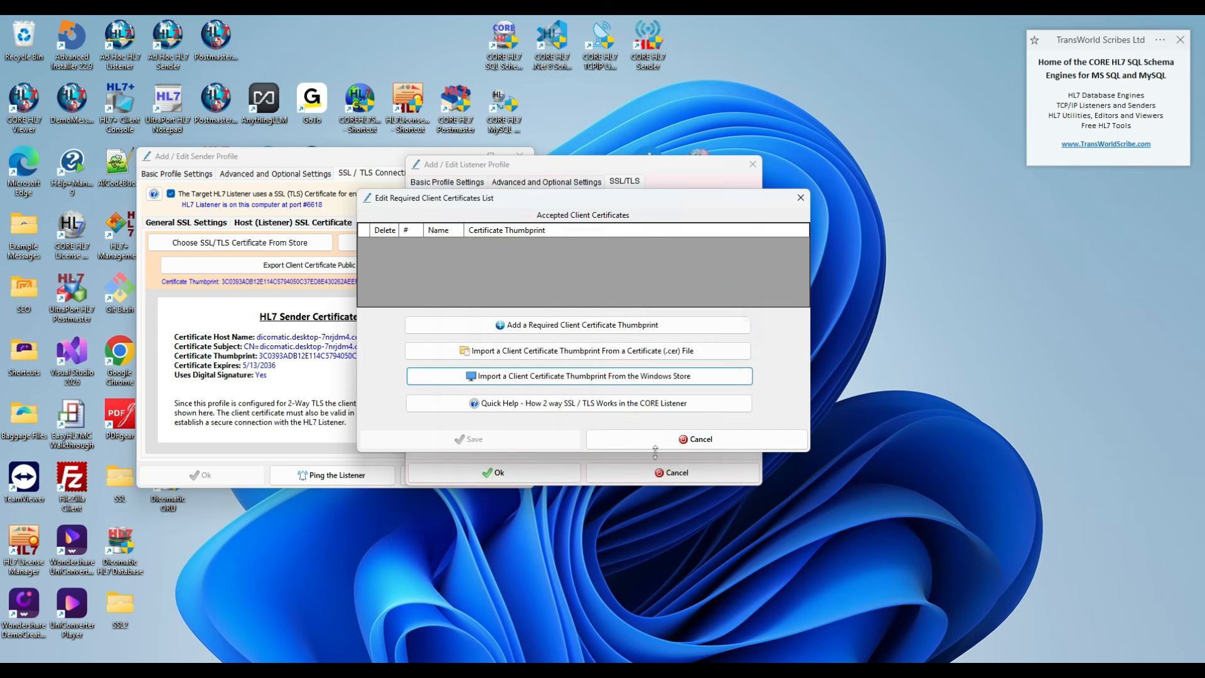
pyautogui.click(577, 327)
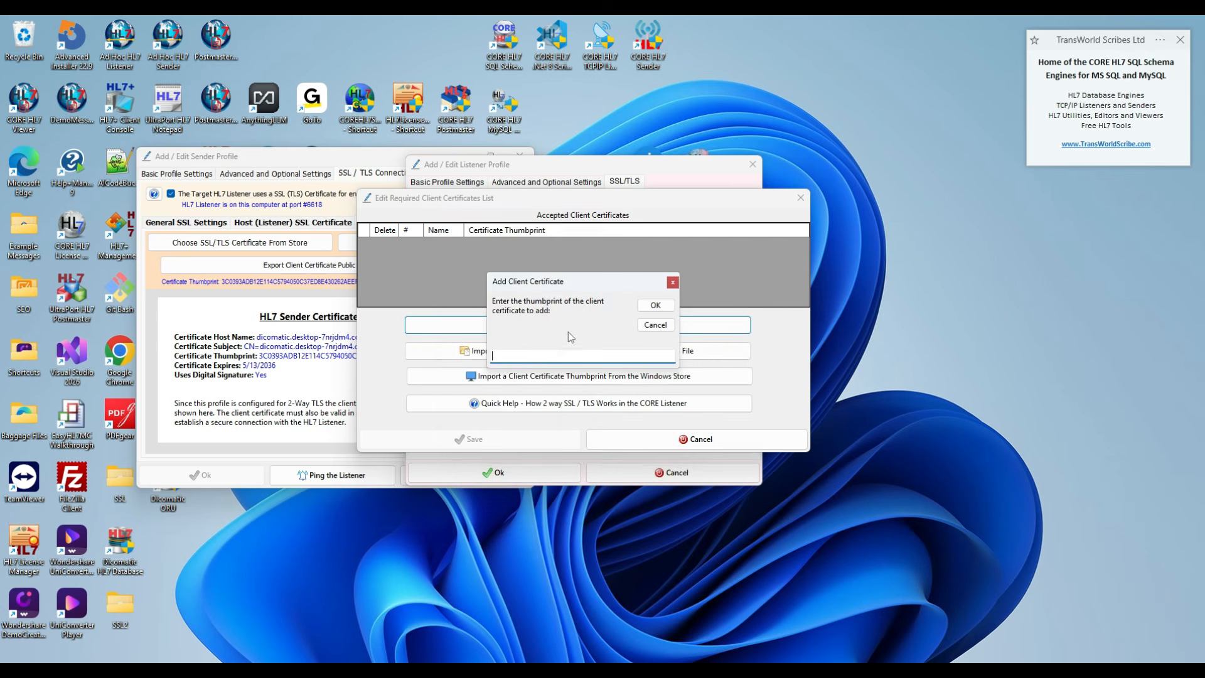
pyautogui.rightClick(536, 358)
pyautogui.click(558, 415)
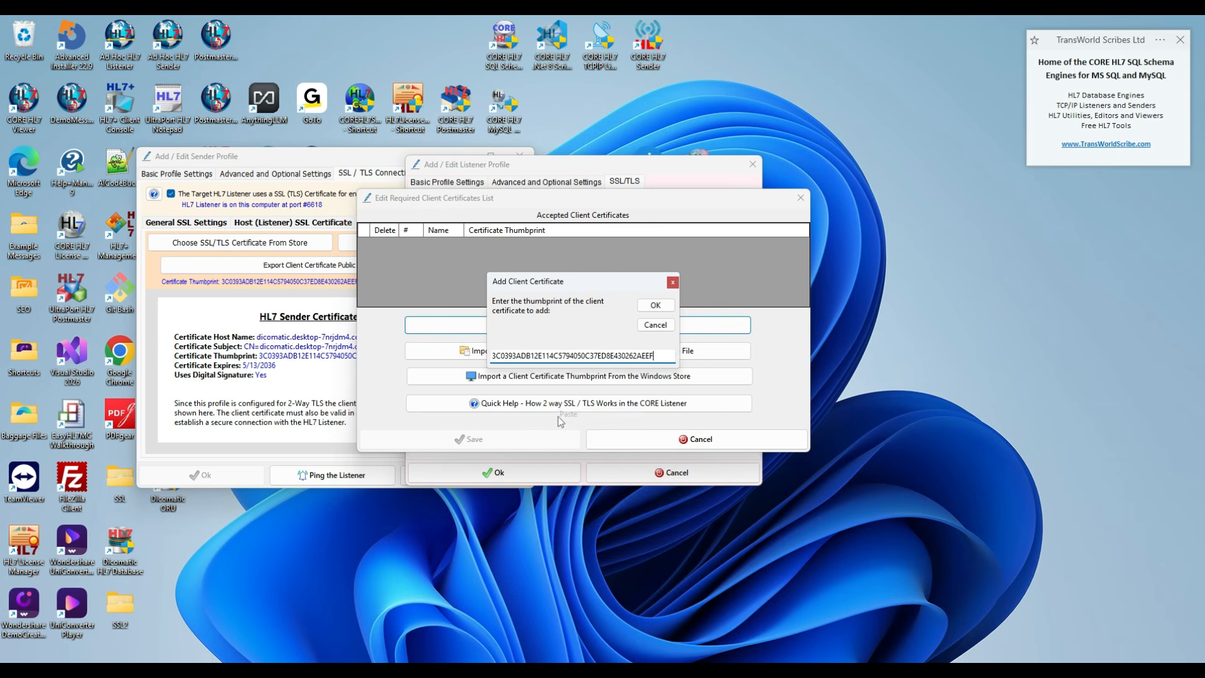
pyautogui.click(655, 305)
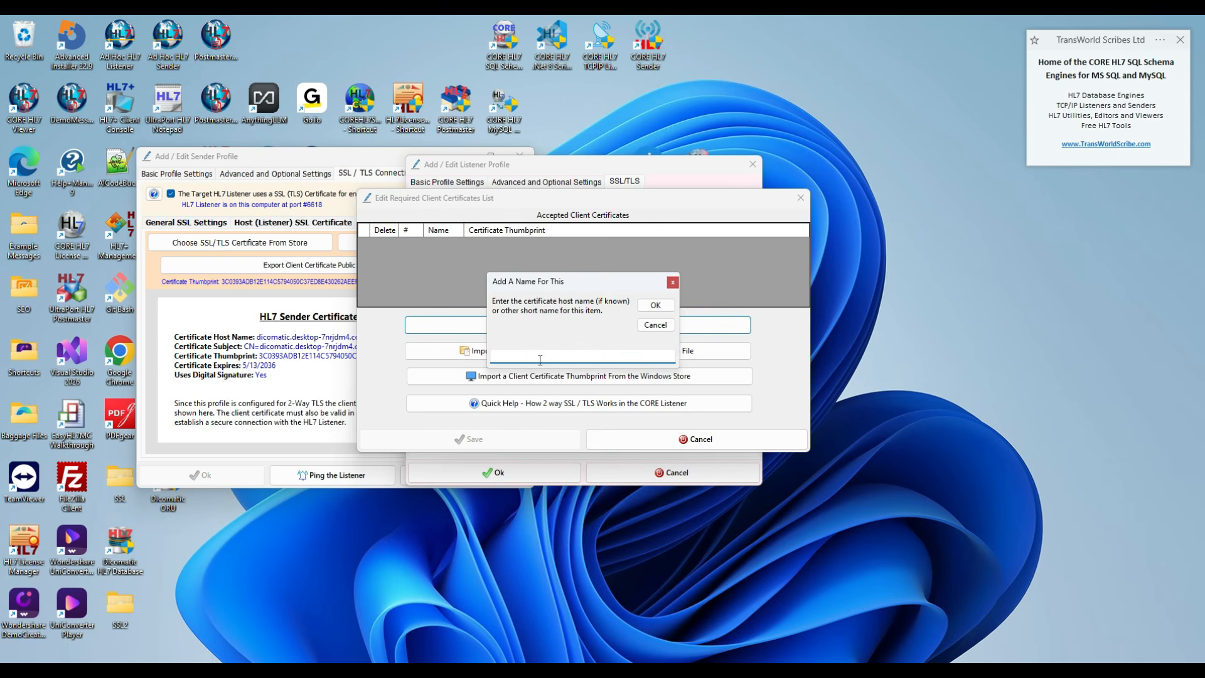
pyautogui.write('Auckland')
pyautogui.click(655, 306)
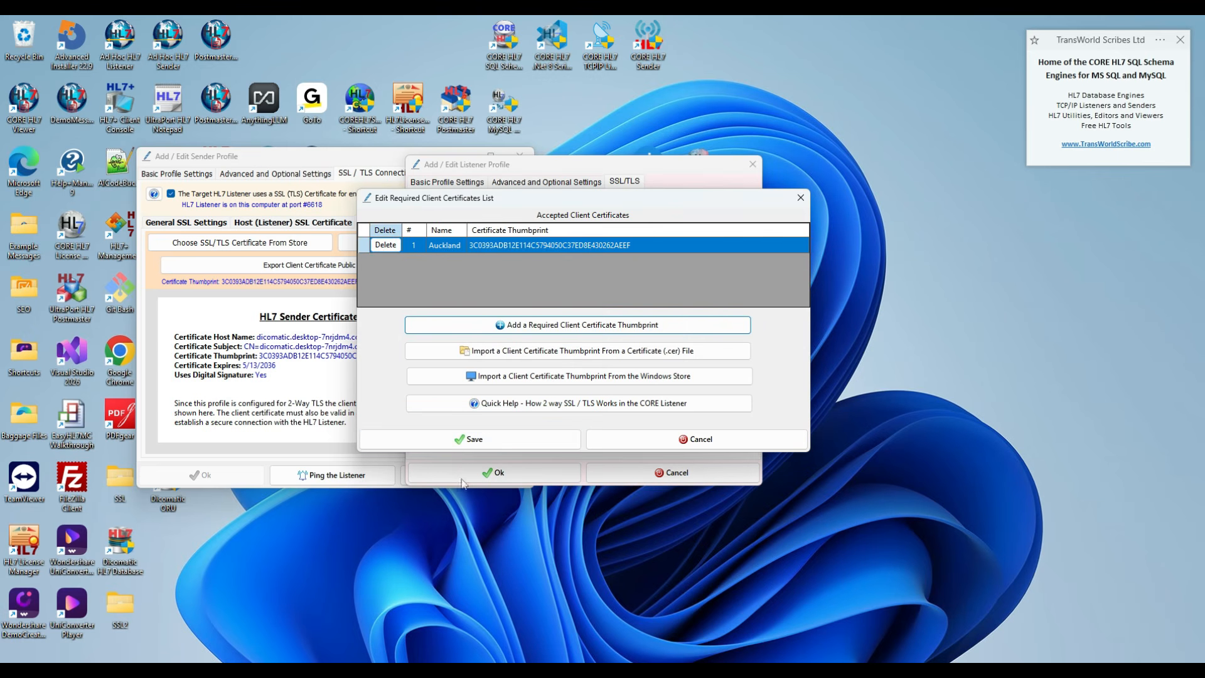
pyautogui.click(453, 439)
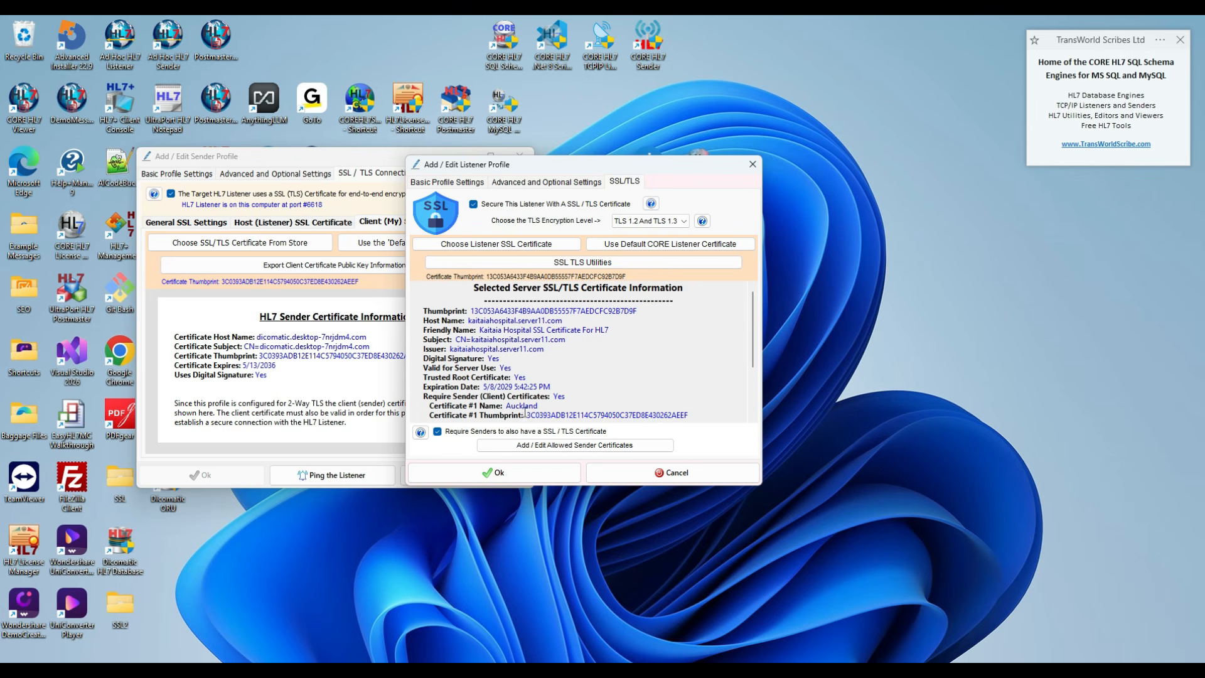
# Step: Save the Children's Hospital EMR listener profile and review its SSL/TLS certificate report
pyautogui.moveTo(528, 415); pyautogui.dragTo(587, 423)
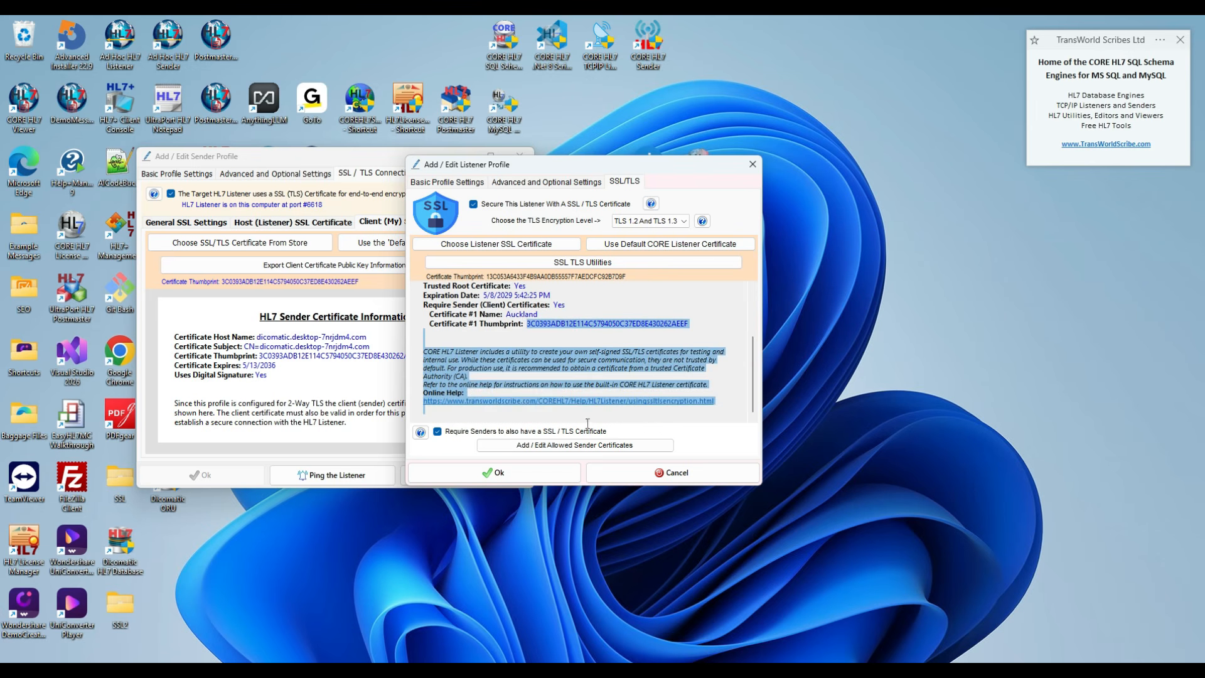
pyautogui.click(571, 324)
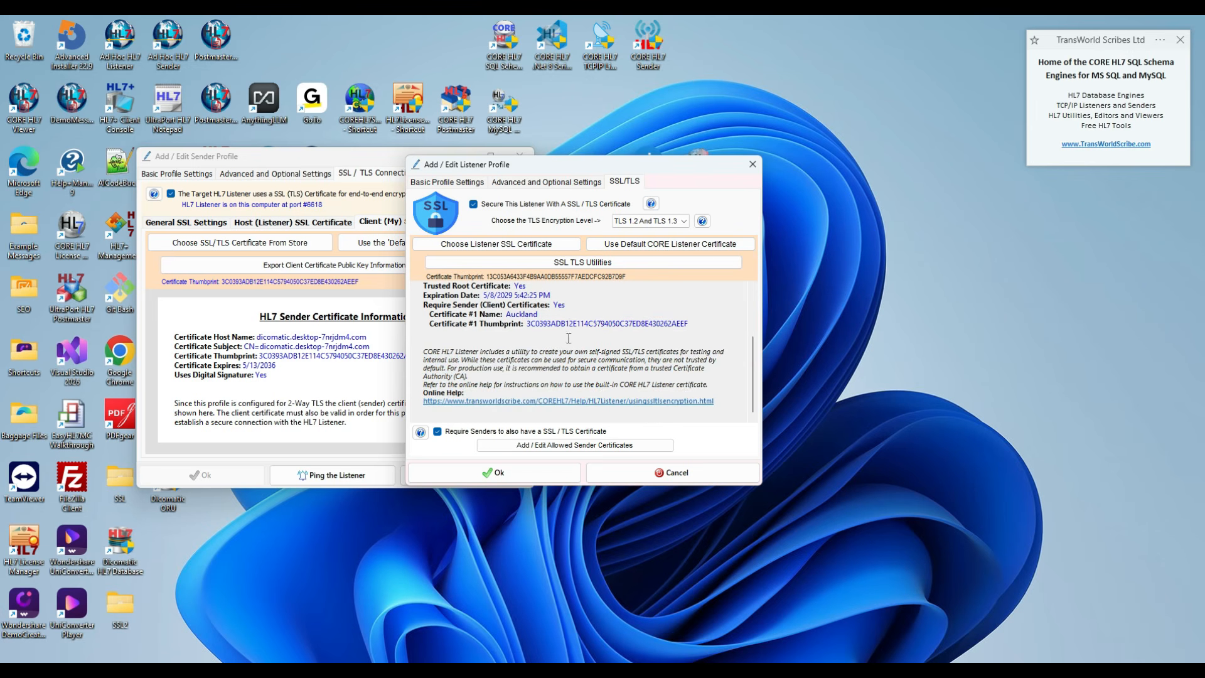
pyautogui.click(501, 477)
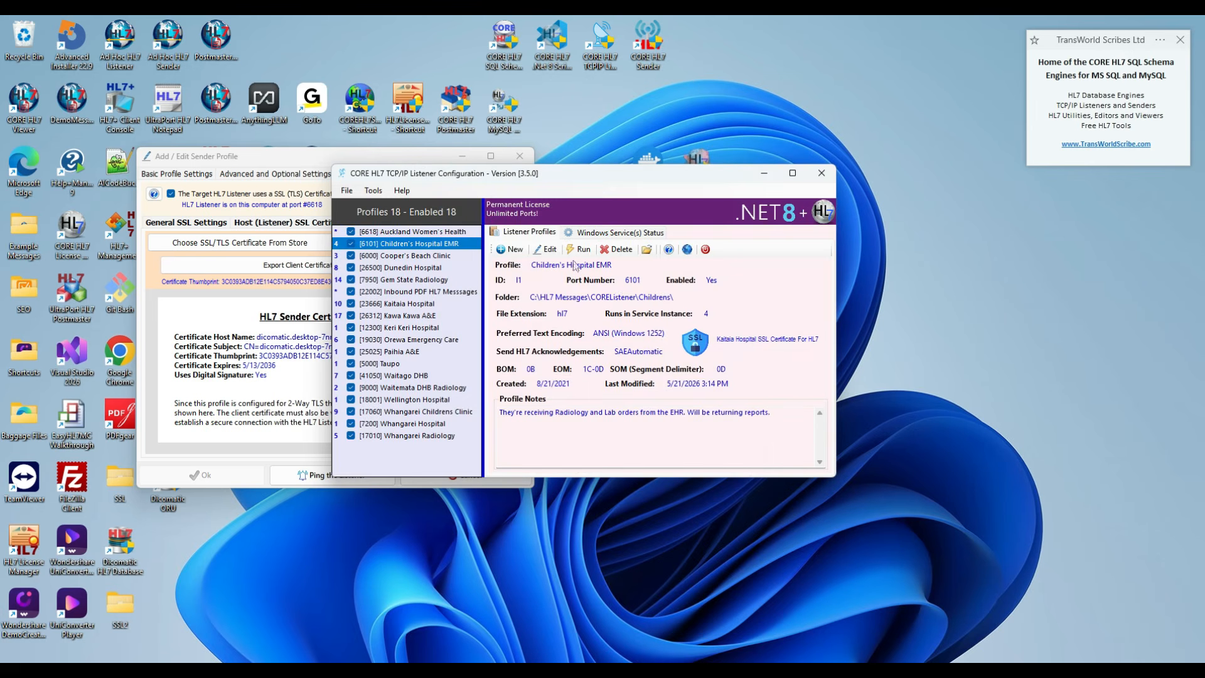
pyautogui.click(696, 343)
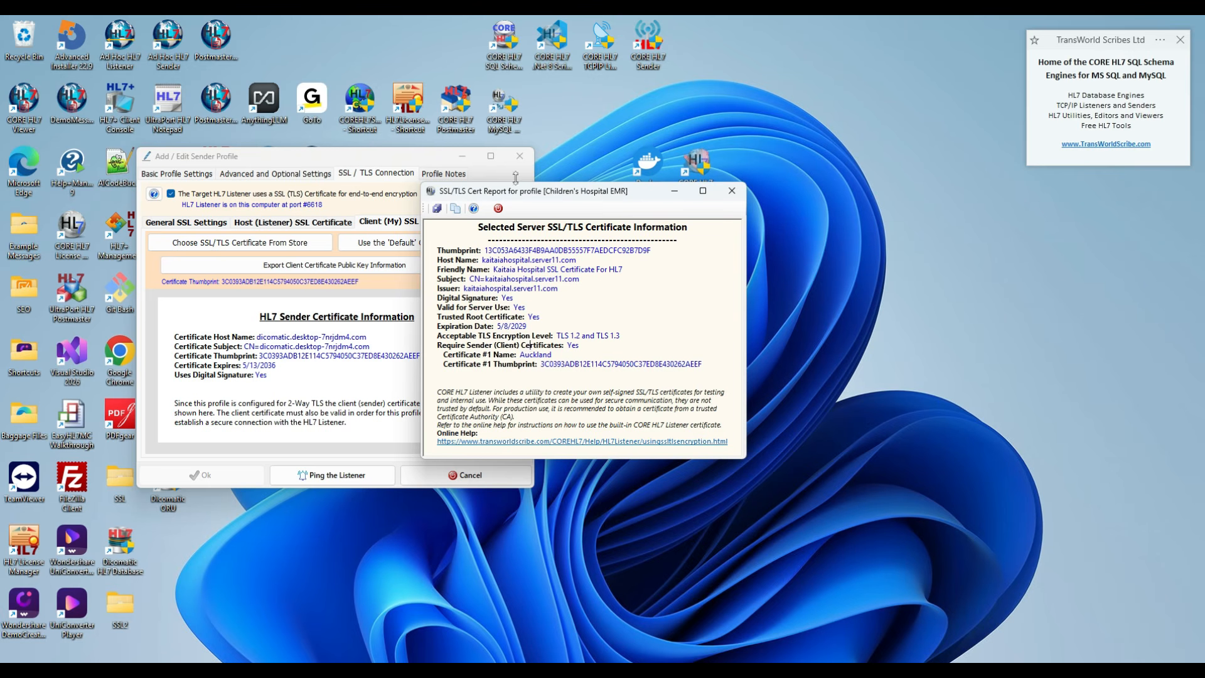
pyautogui.click(499, 208)
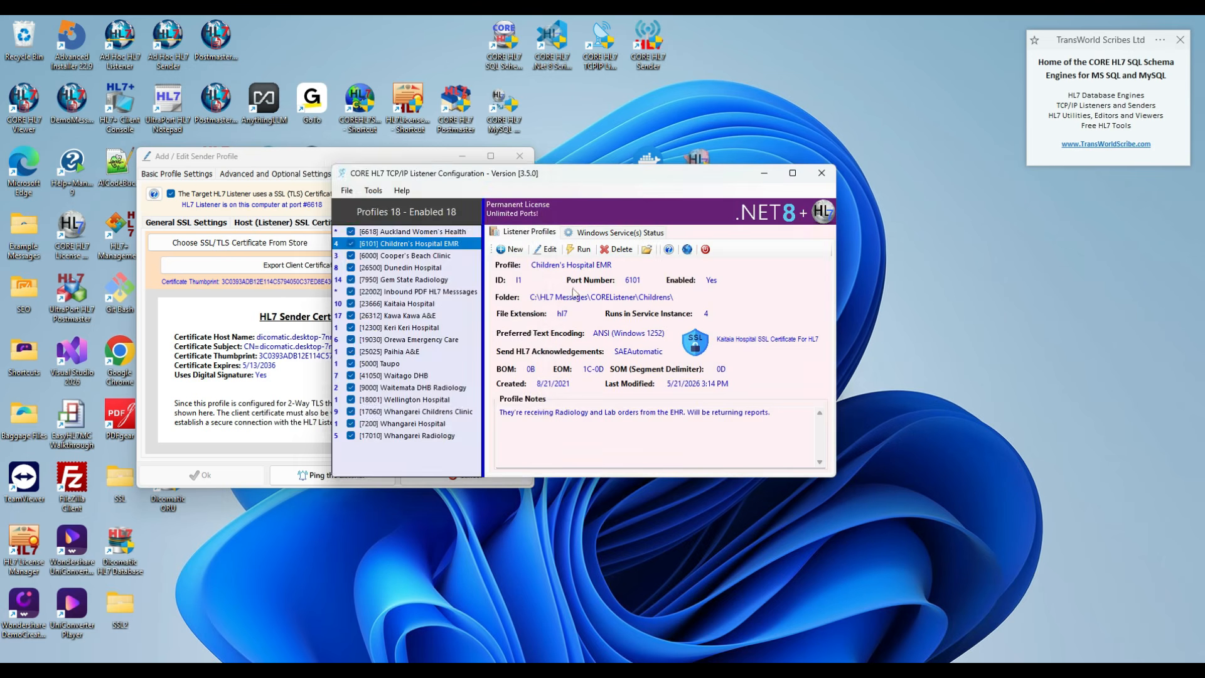
# Step: Close the Auckland Hospital sender profile without saving and open the SSL/TLS connection settings of the Children's Hospital sender profile
pyautogui.click(304, 159)
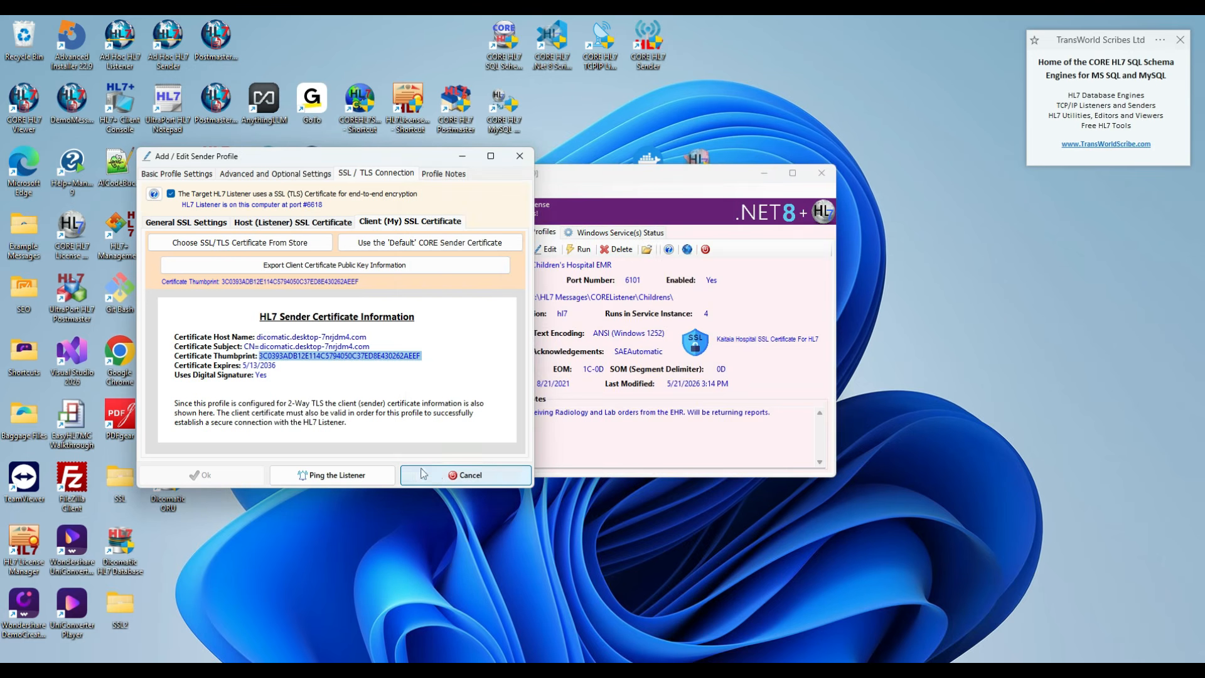
pyautogui.click(466, 475)
pyautogui.click(155, 243)
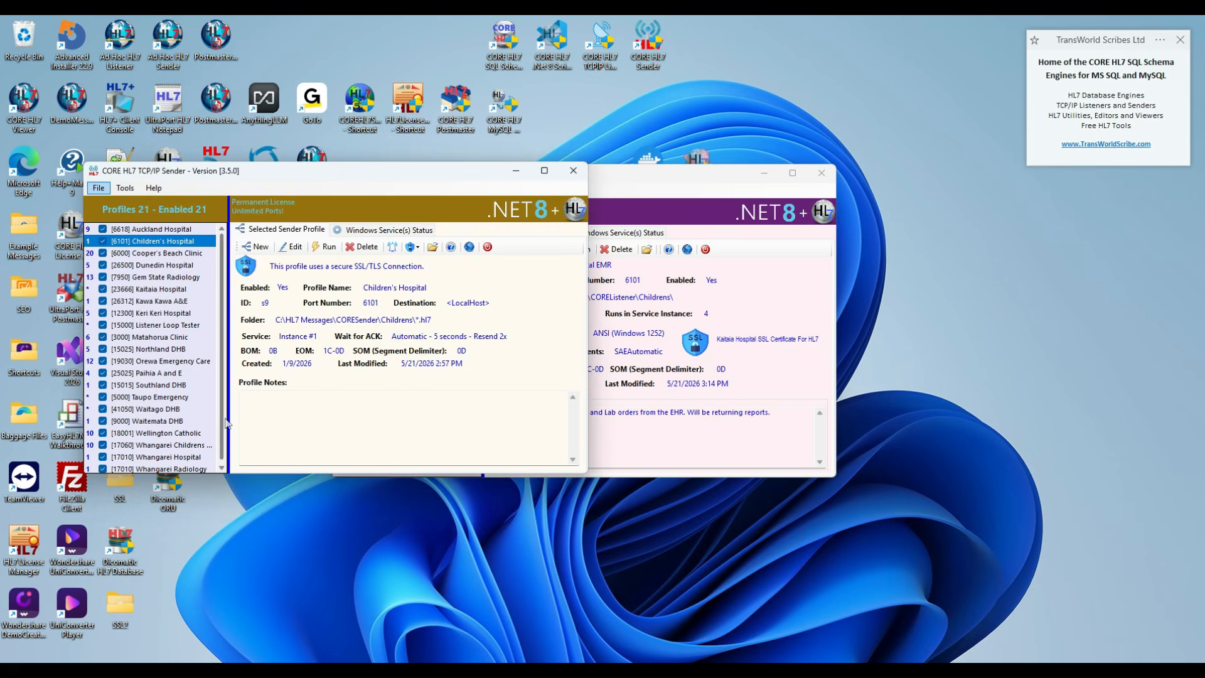
pyautogui.click(292, 247)
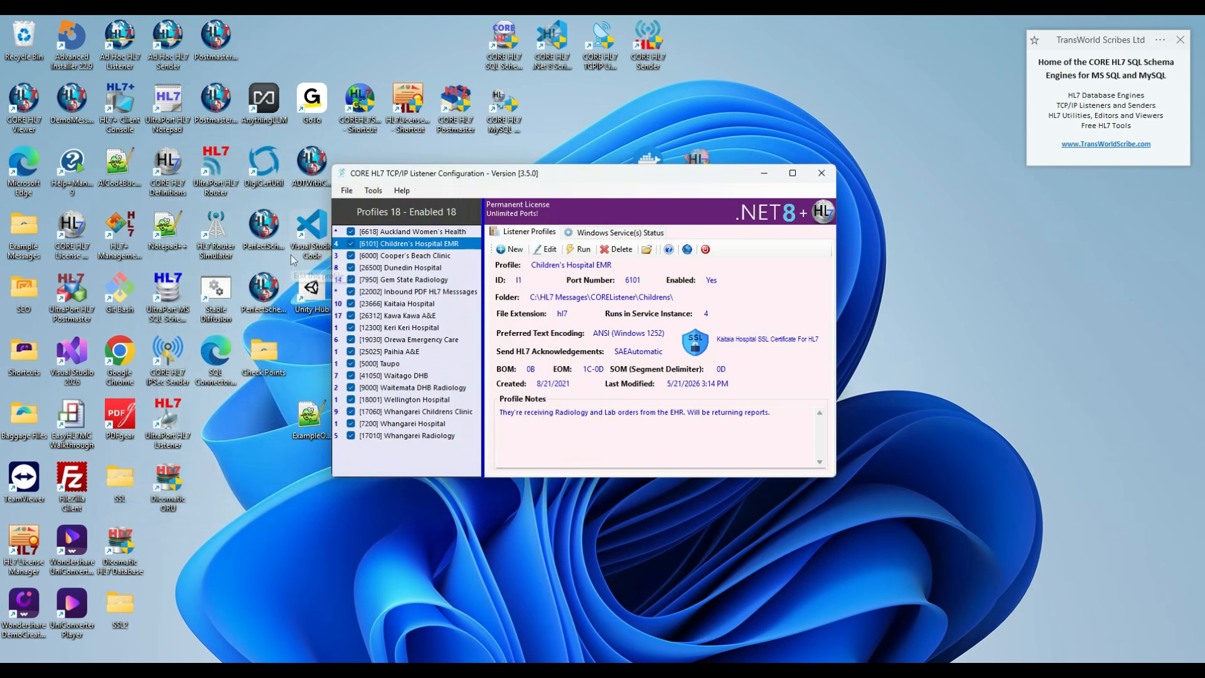
pyautogui.click(397, 174)
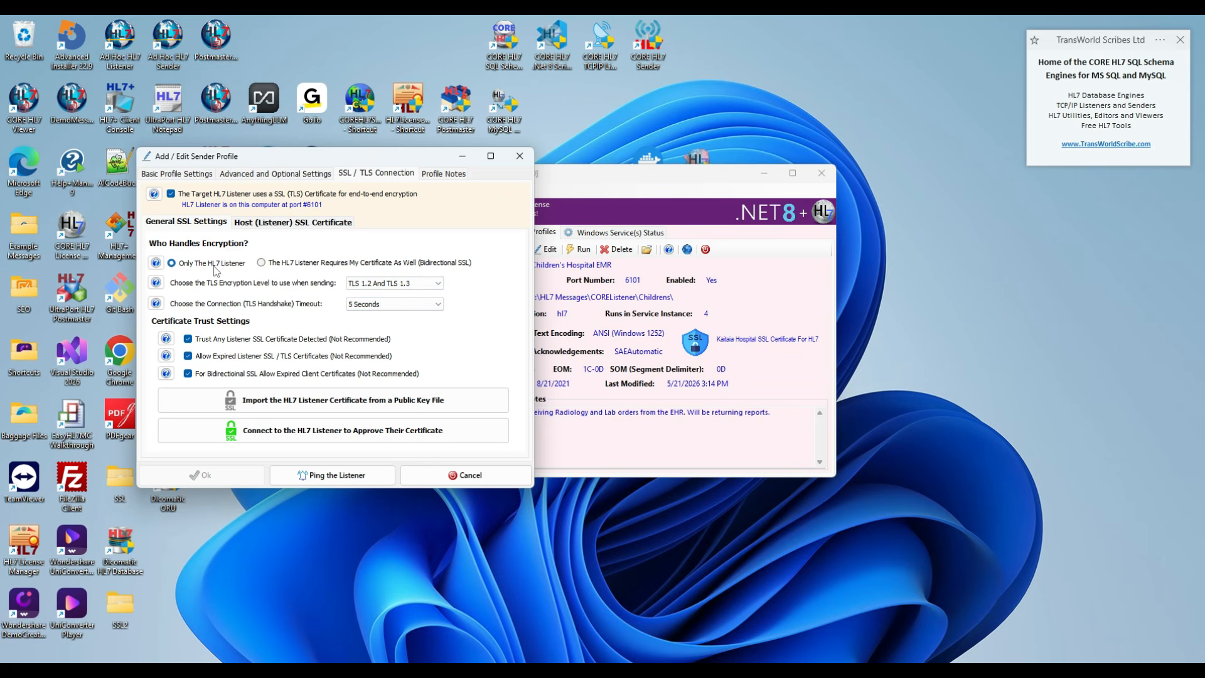
# Step: Request a ping of the listener from the sender profile, start the Children's Hospital EMR listener locally, and minimize its run window
pyautogui.click(328, 477)
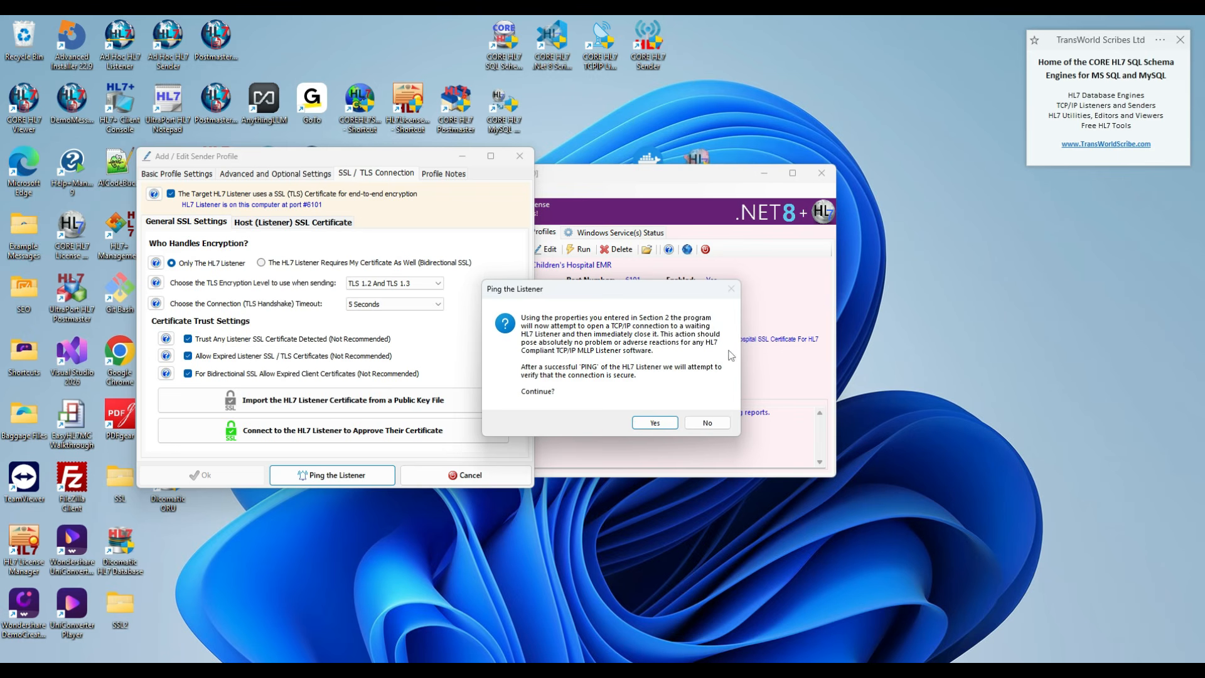
pyautogui.click(681, 166)
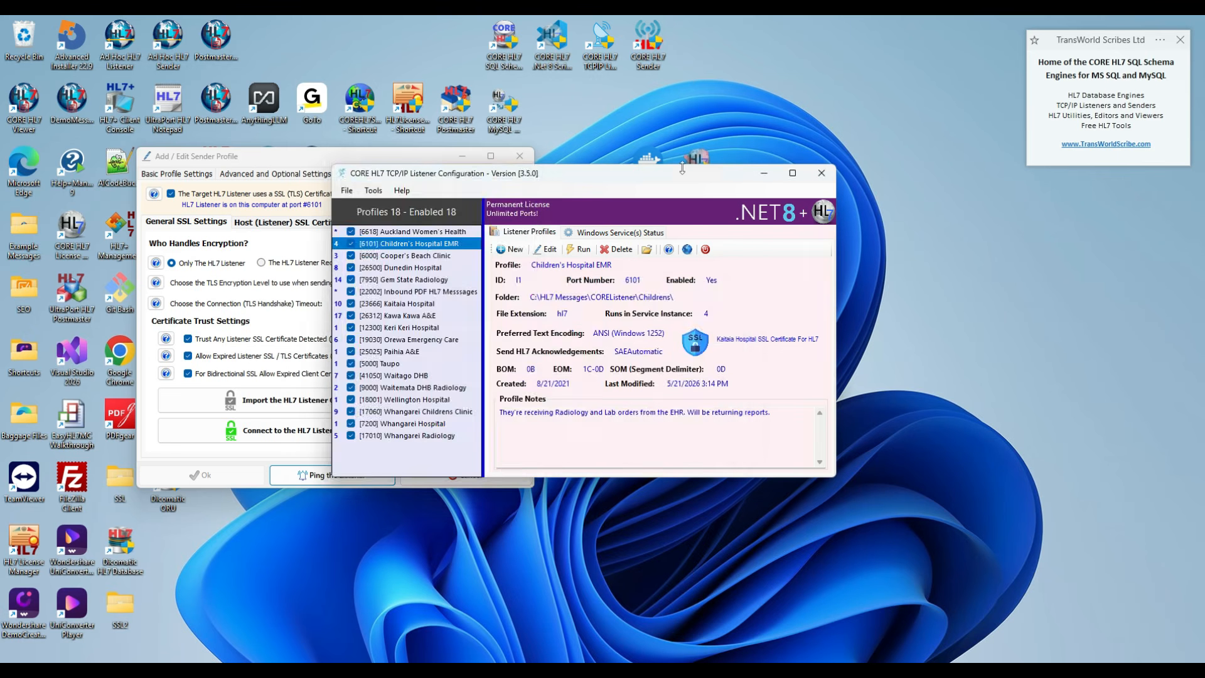
pyautogui.click(579, 250)
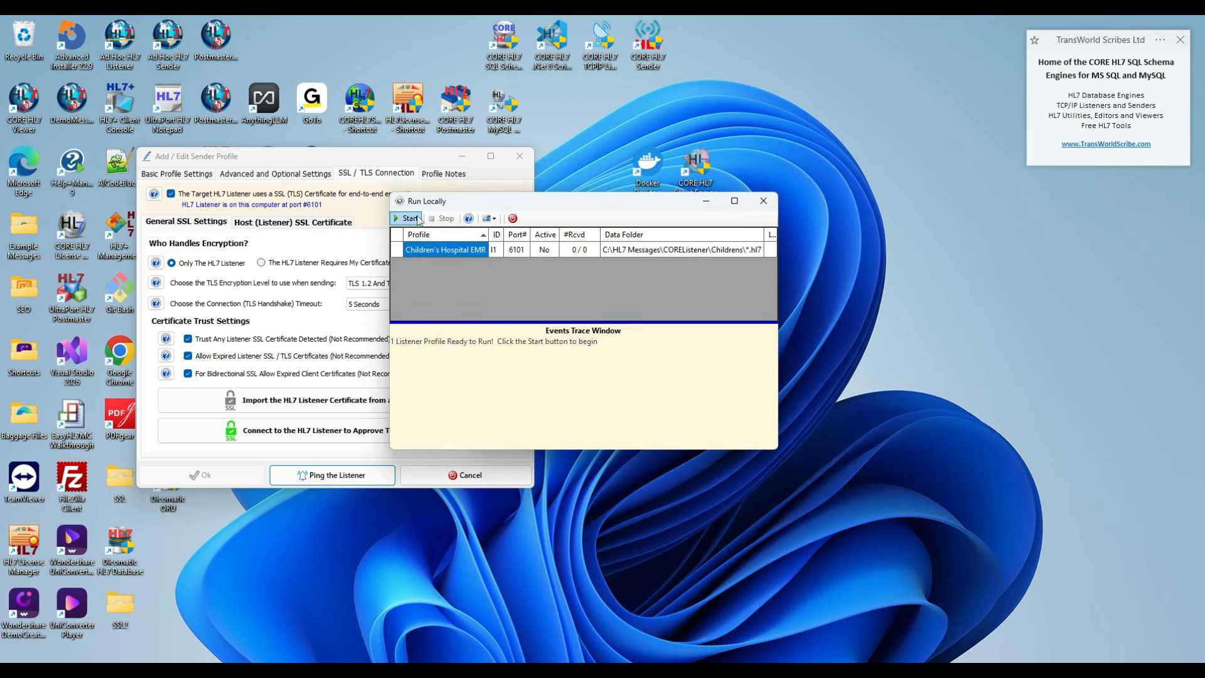
pyautogui.click(419, 219)
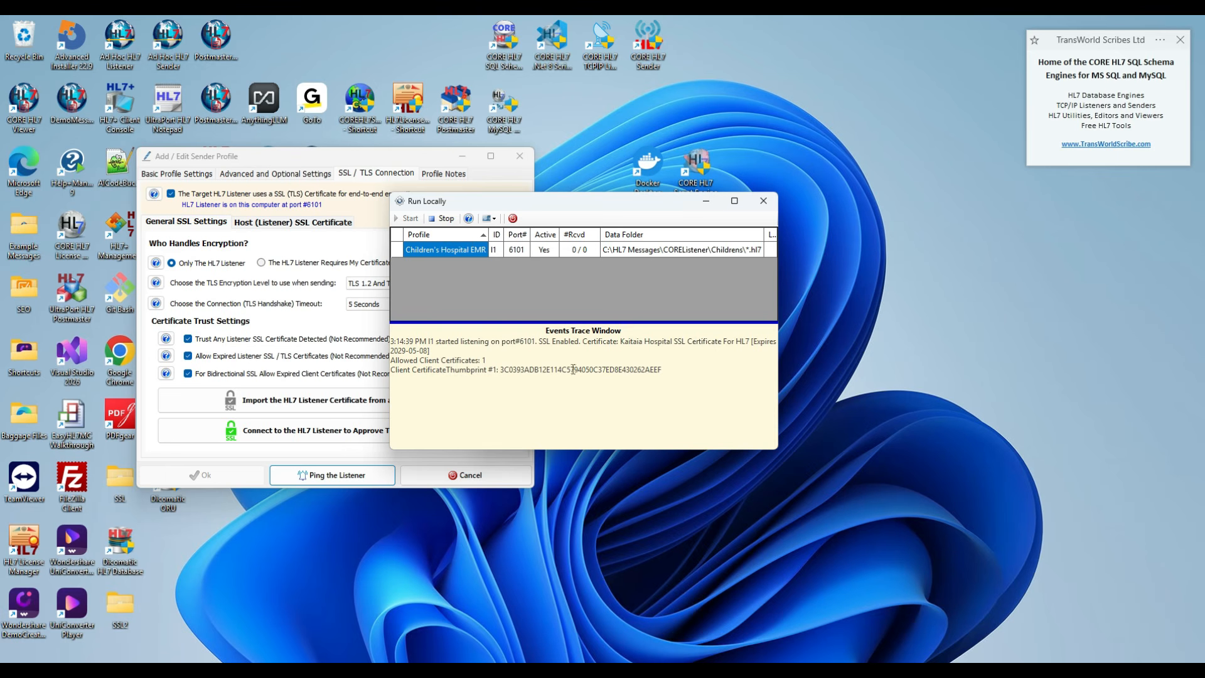
pyautogui.click(706, 200)
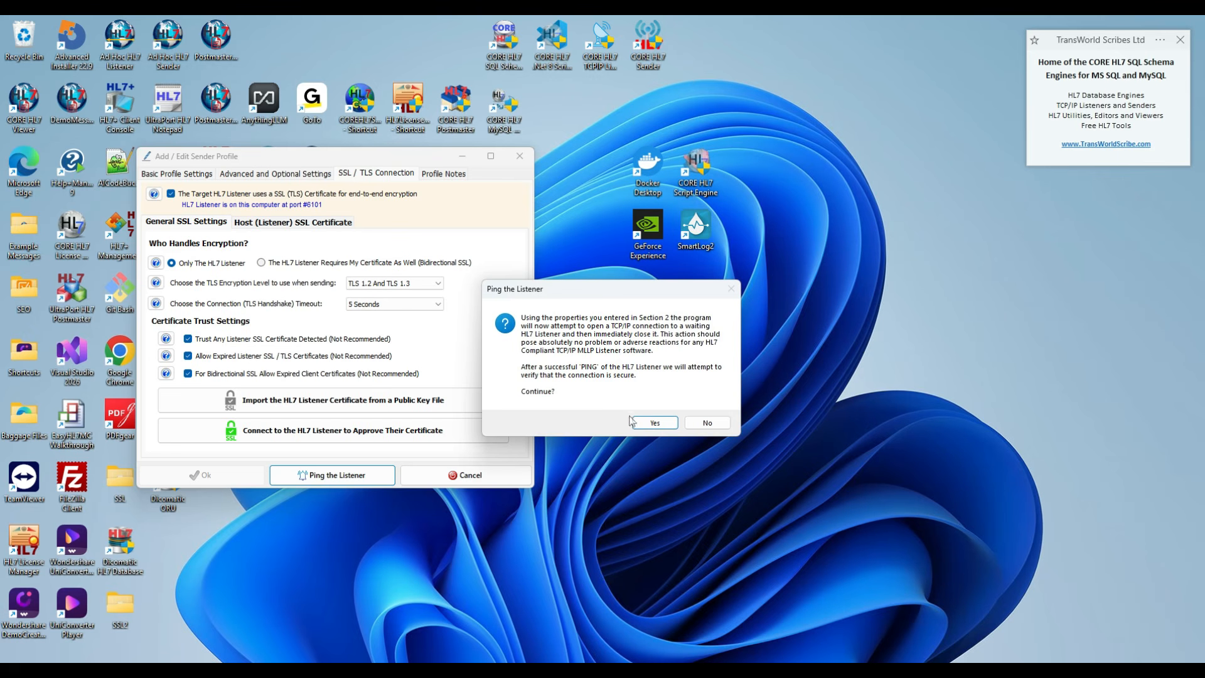
# Step: Ping the listener and try to validate the SSL/TLS handshake with only the listener handling encryption
pyautogui.click(637, 422)
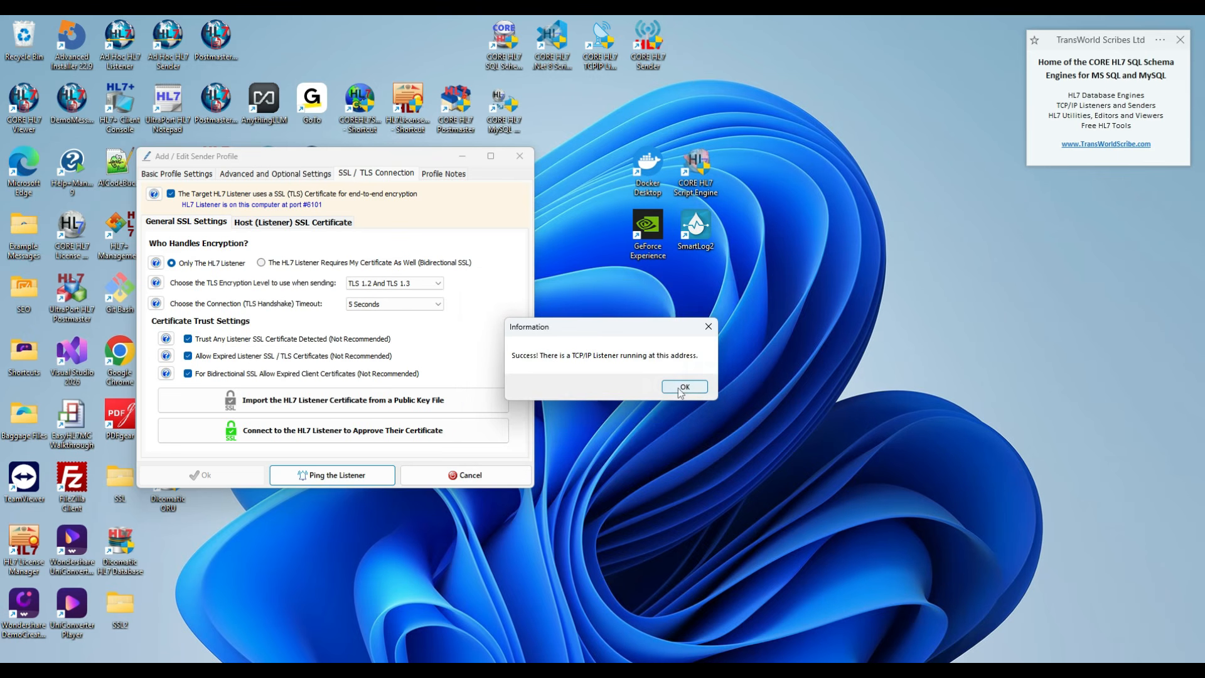
pyautogui.moveTo(638, 327); pyautogui.dragTo(452, 283)
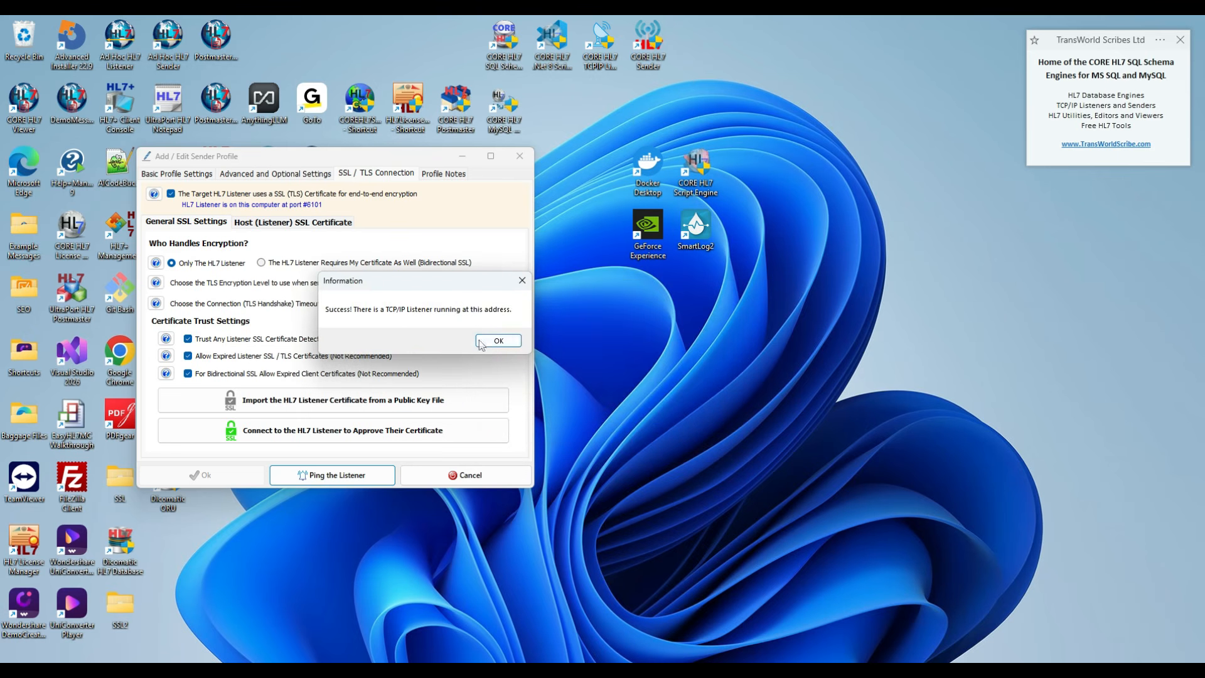
pyautogui.click(482, 344)
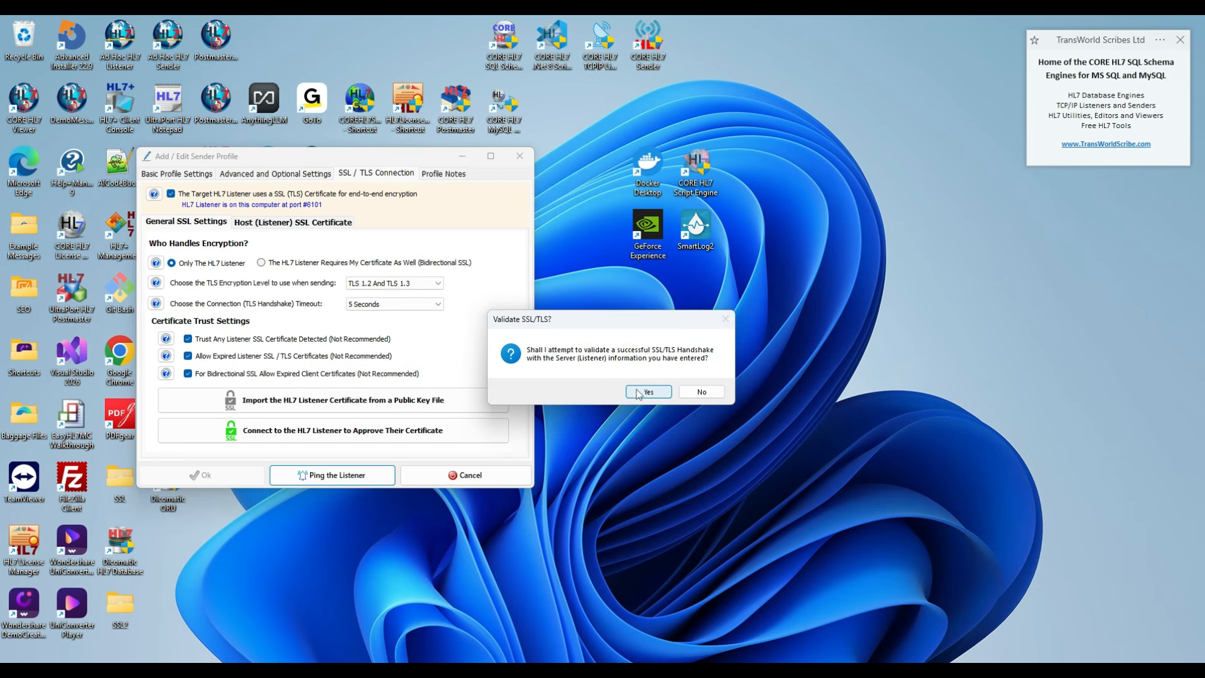
pyautogui.click(643, 392)
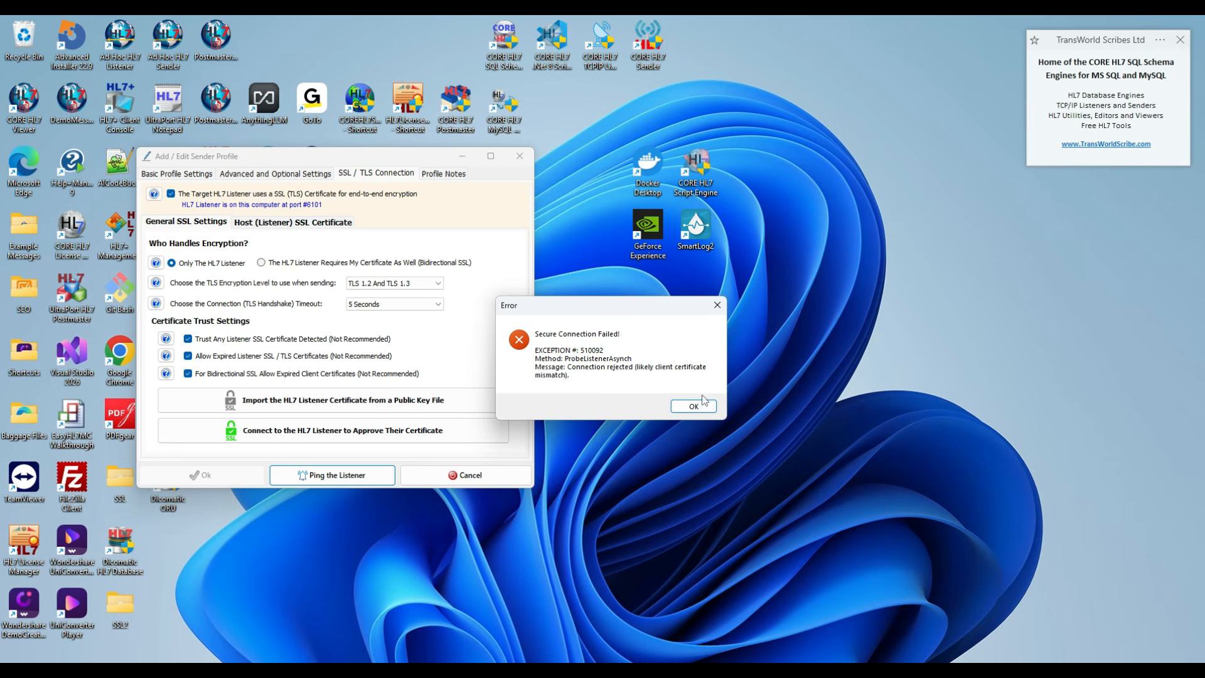
pyautogui.click(693, 406)
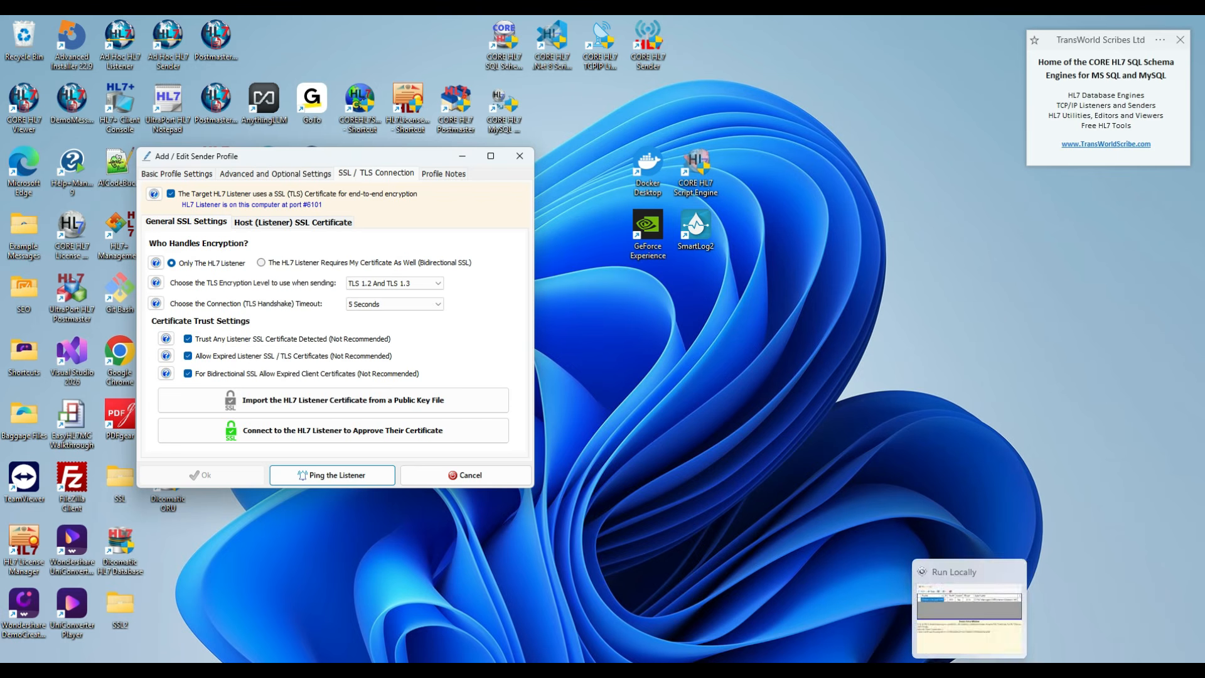
# Step: Bring back the local run window and stop the Children's Hospital EMR listener
pyautogui.click(968, 609)
pyautogui.click(445, 218)
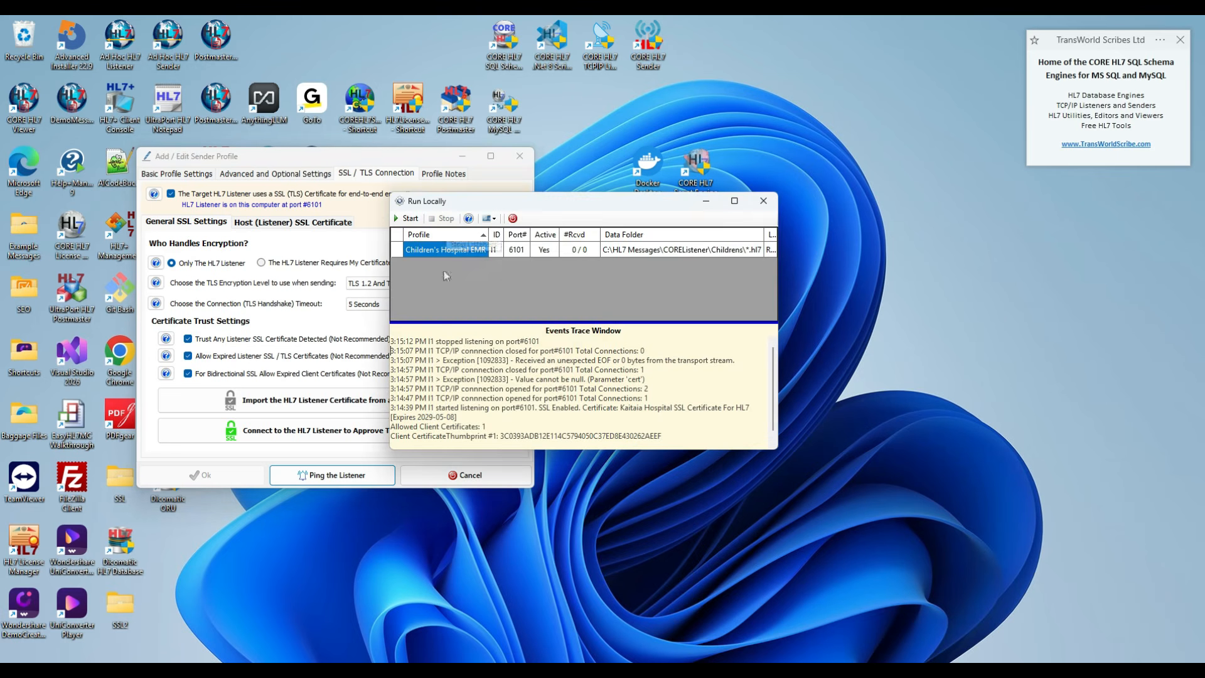
# Step: Exit the local run window and open the allowed sender certificates list of the Children's Hospital EMR listener profile
pyautogui.click(514, 218)
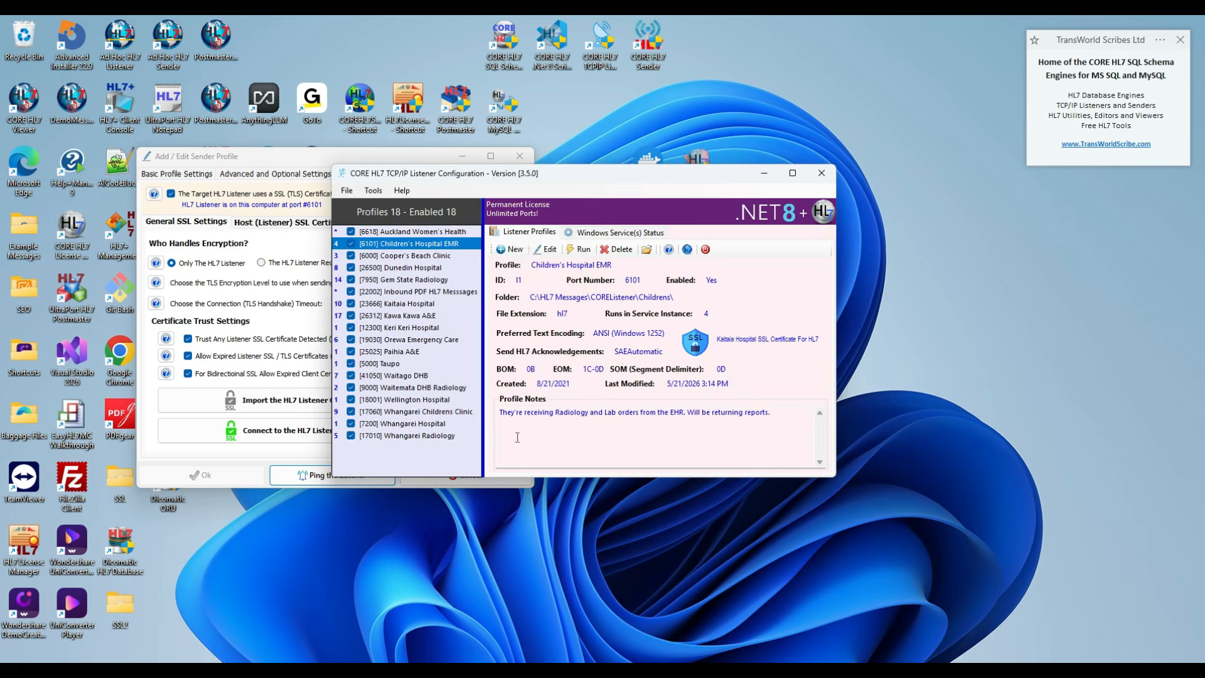
pyautogui.click(556, 249)
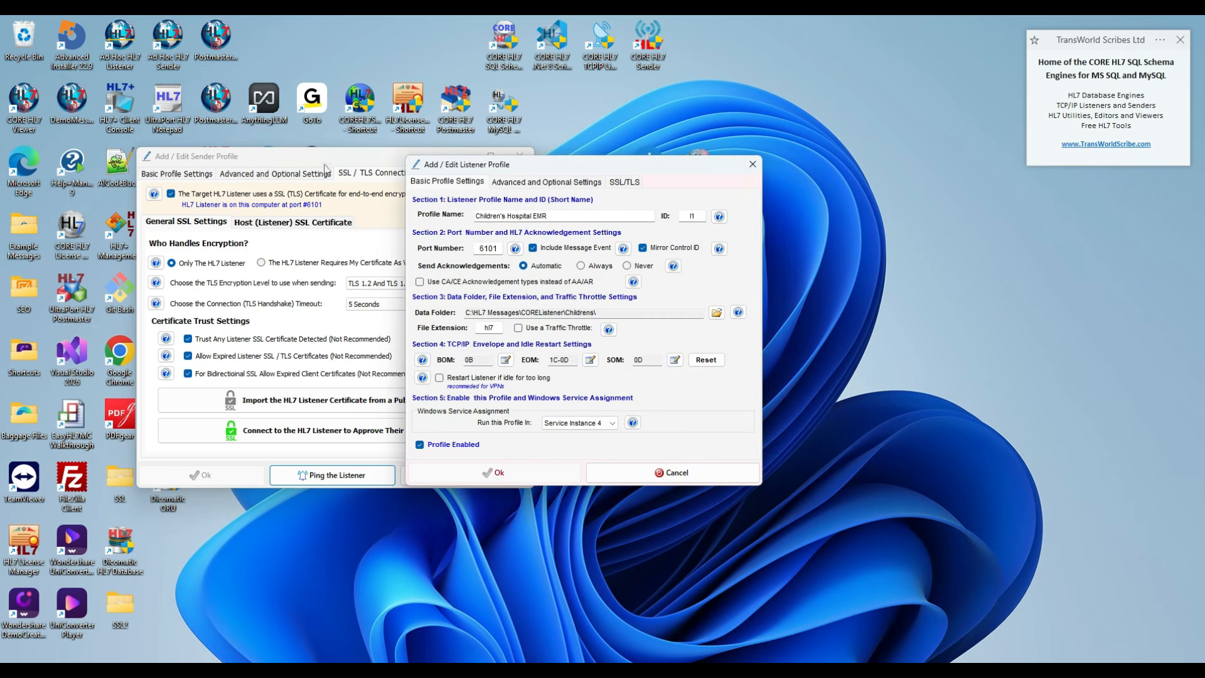
pyautogui.click(620, 183)
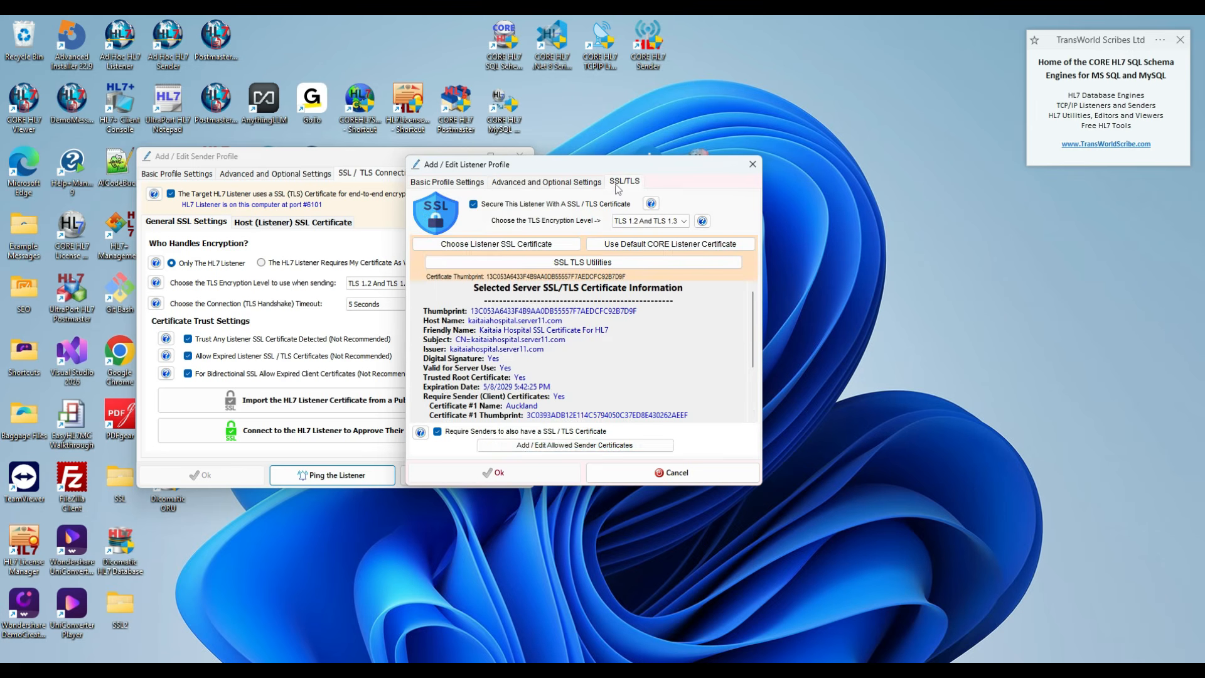
pyautogui.click(520, 447)
# Step: Set the Children's Hospital sender profile to bidirectional SSL and assign the default CORE sender certificate as its client certificate
pyautogui.click(273, 158)
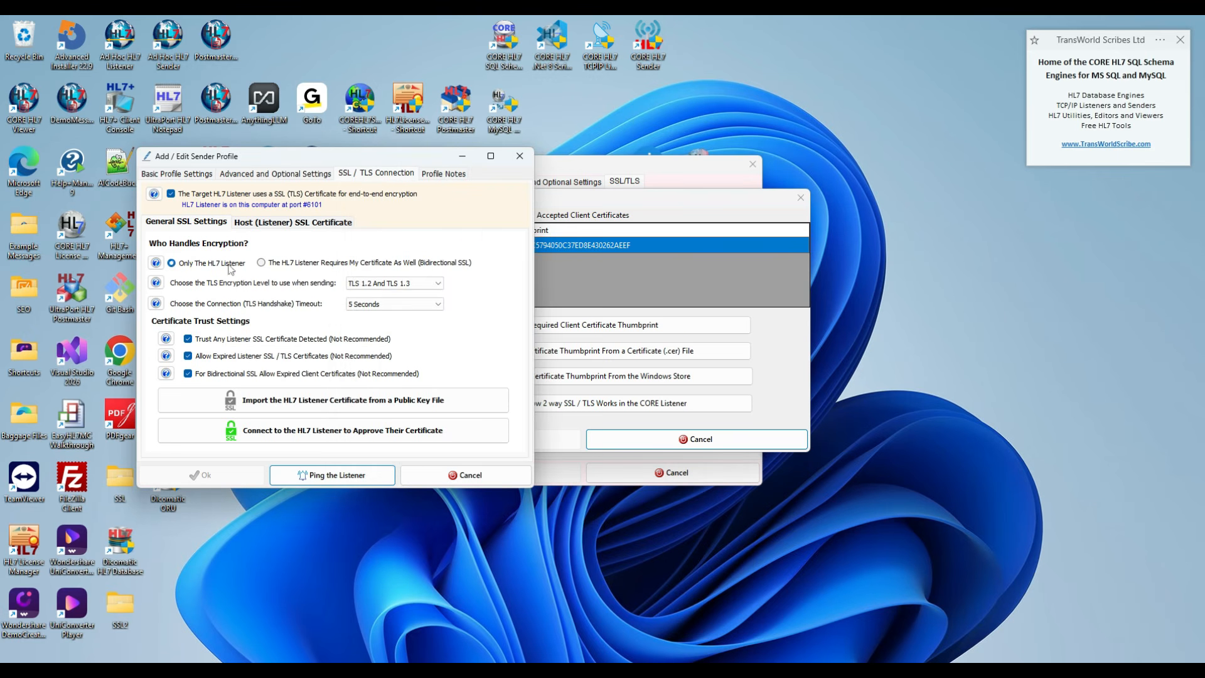
pyautogui.click(268, 262)
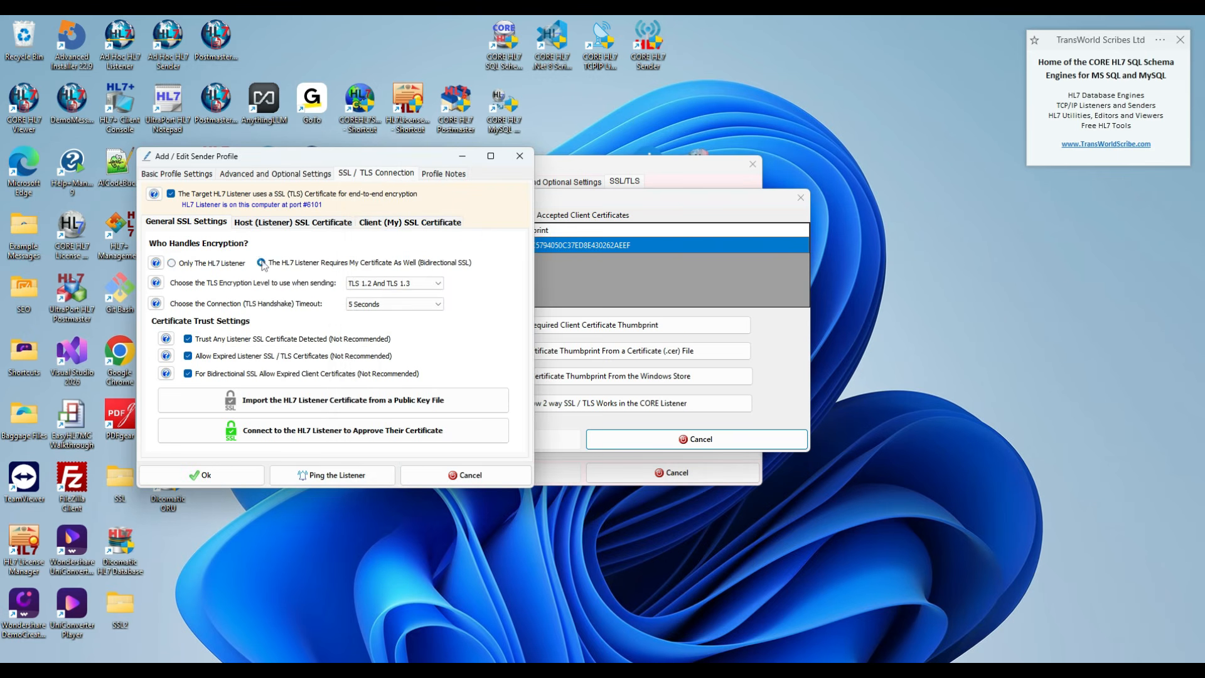
pyautogui.click(389, 223)
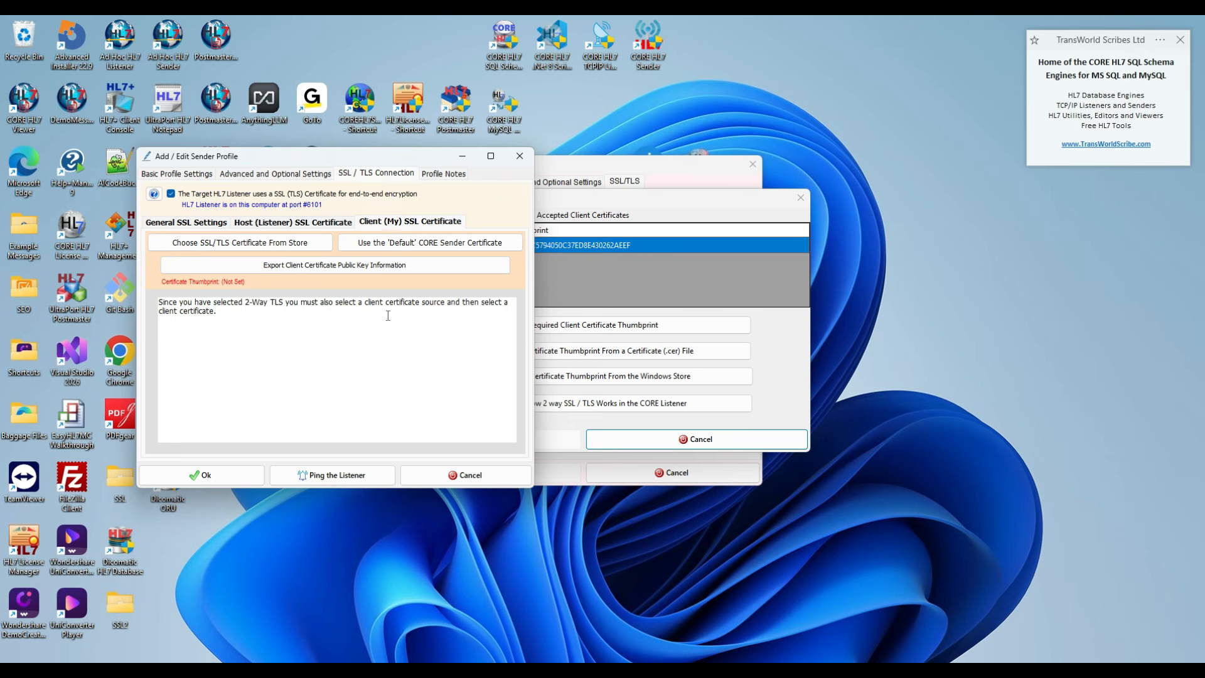
pyautogui.click(402, 243)
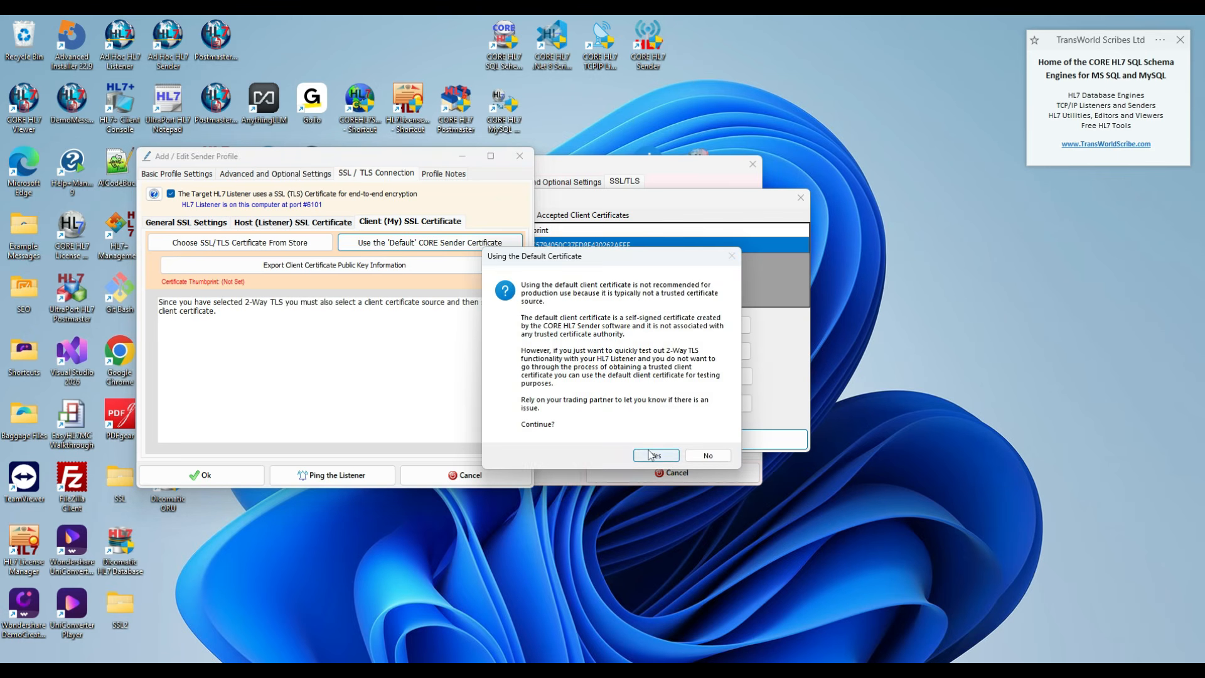
pyautogui.click(653, 455)
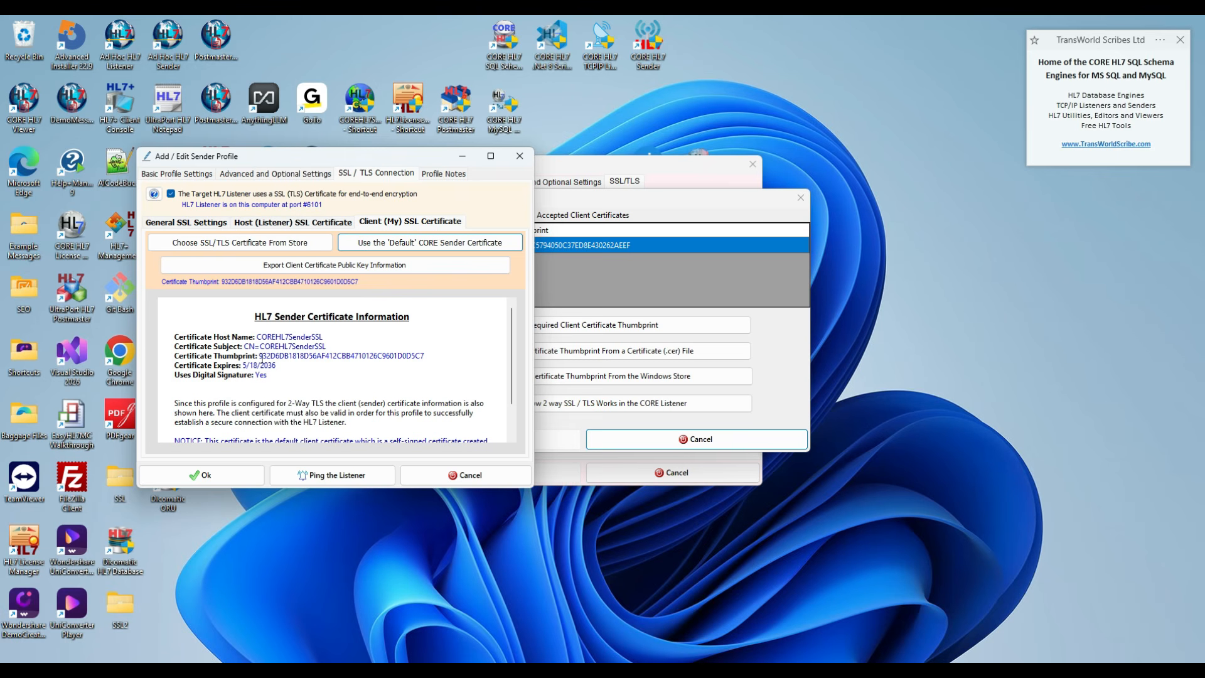
# Step: Copy the sender certificate's thumbprint and add it to the listener's accepted client certificates under the name Childrens
pyautogui.moveTo(260, 355); pyautogui.dragTo(424, 354)
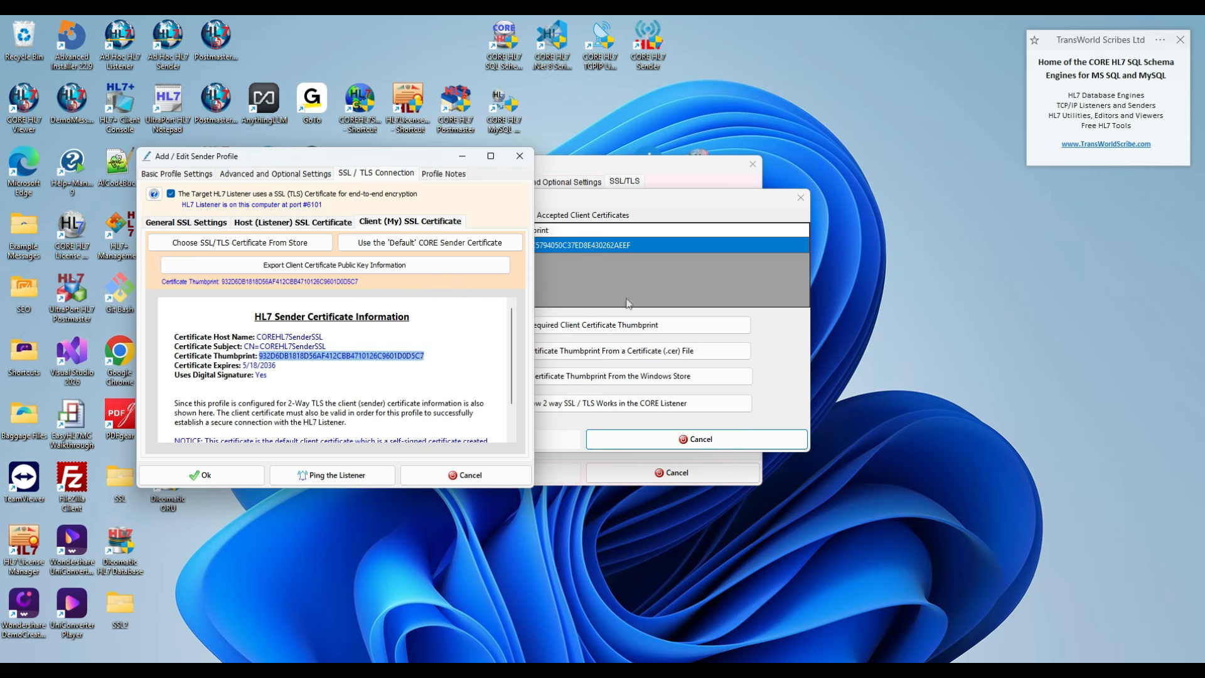
pyautogui.click(654, 211)
pyautogui.click(585, 326)
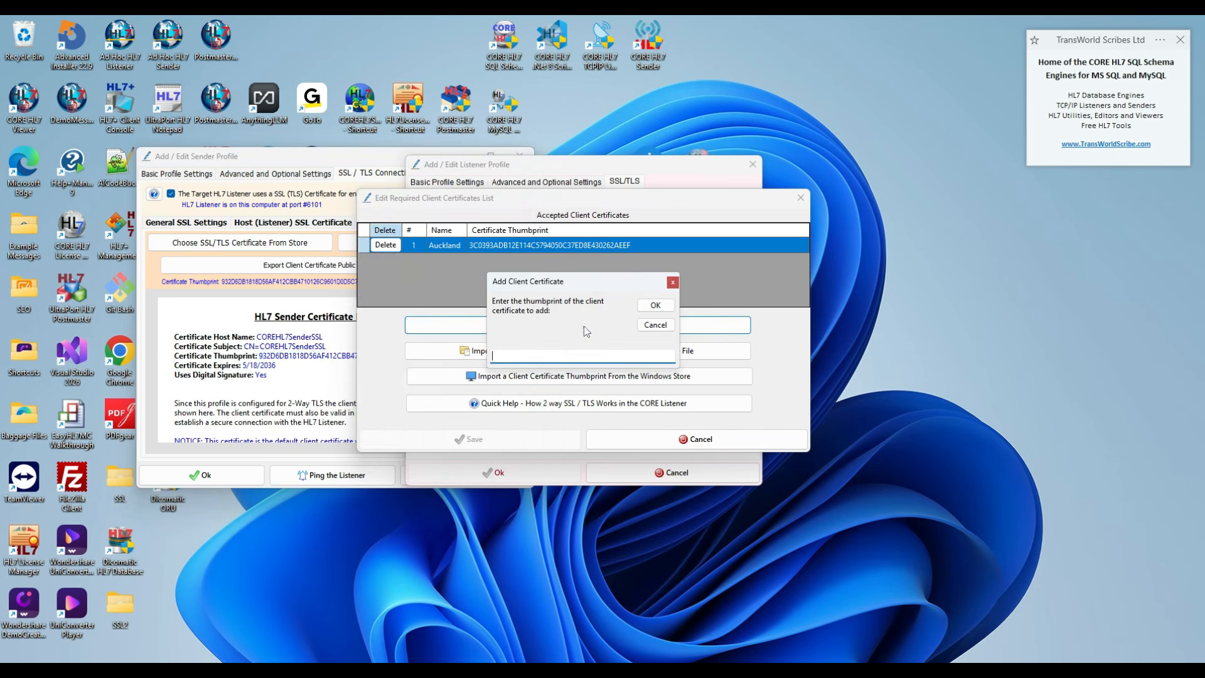
pyautogui.rightClick(564, 355)
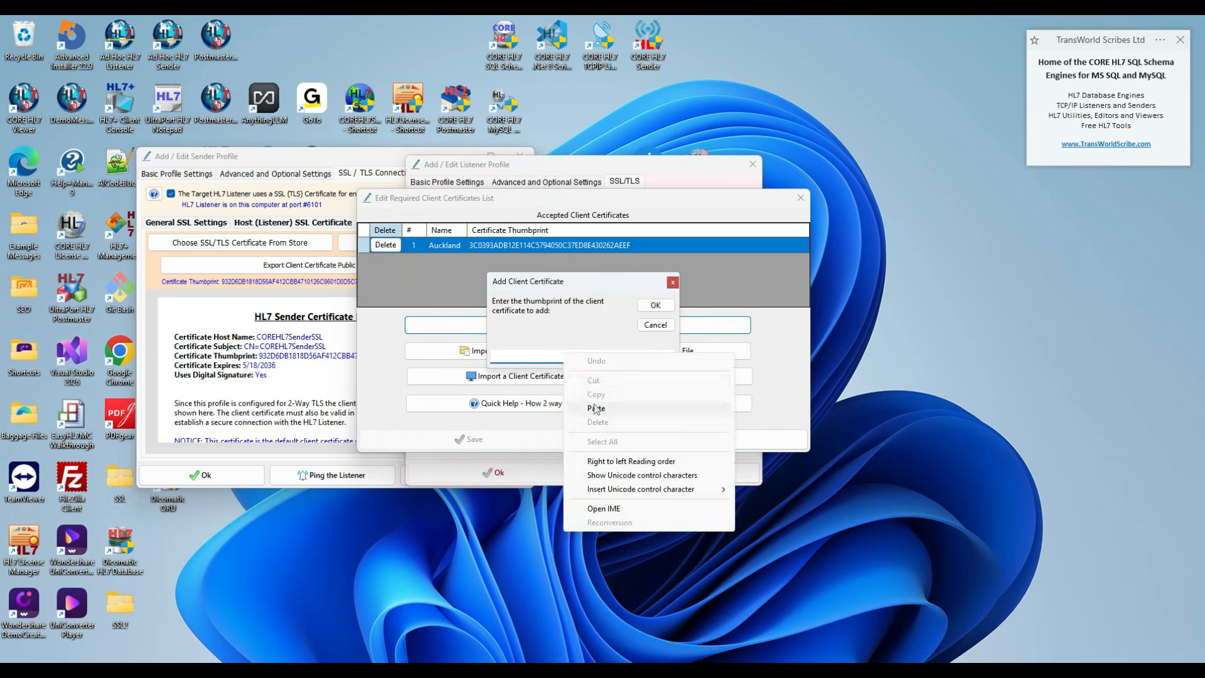
pyautogui.click(597, 409)
pyautogui.click(655, 306)
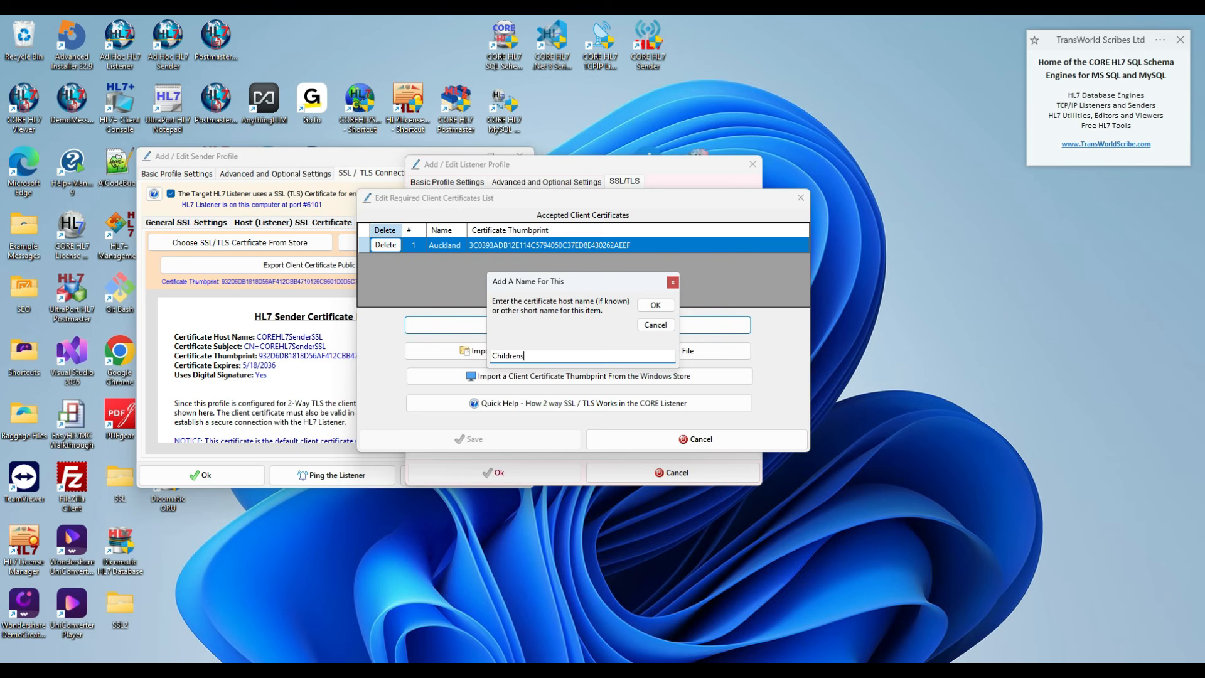
pyautogui.write('Childrens')
pyautogui.click(655, 305)
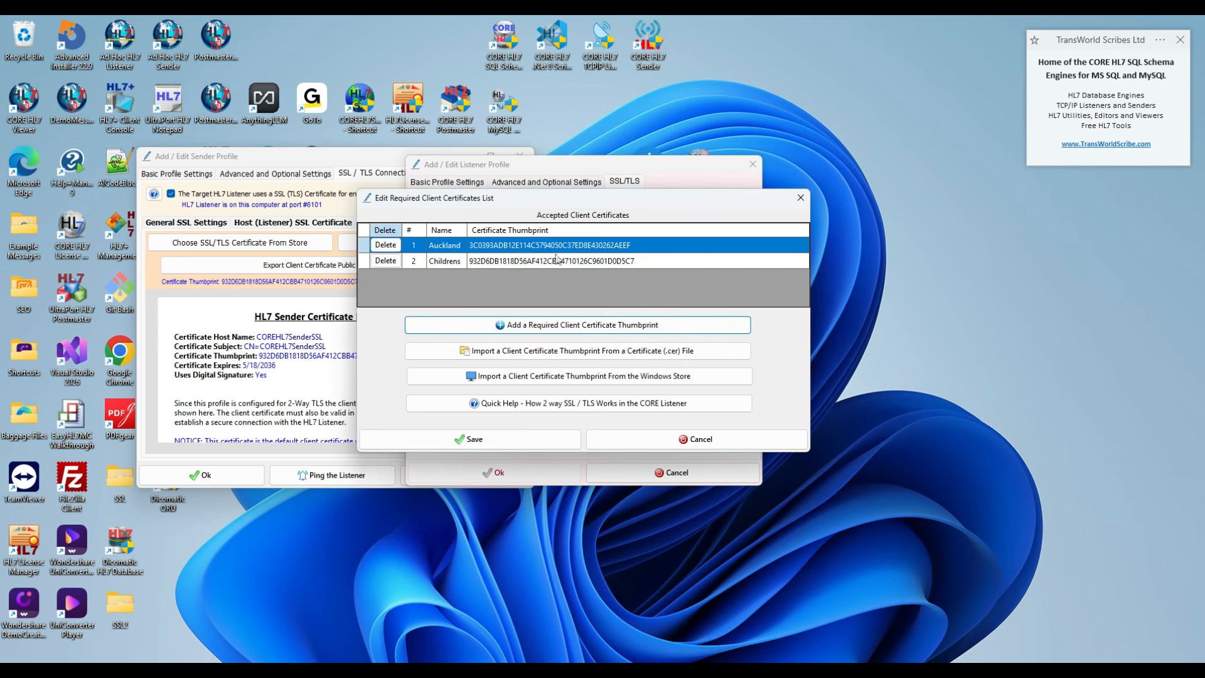
# Step: Save the accepted certificates list and the listener profile, and start the Children's Hospital EMR listener locally
pyautogui.click(513, 440)
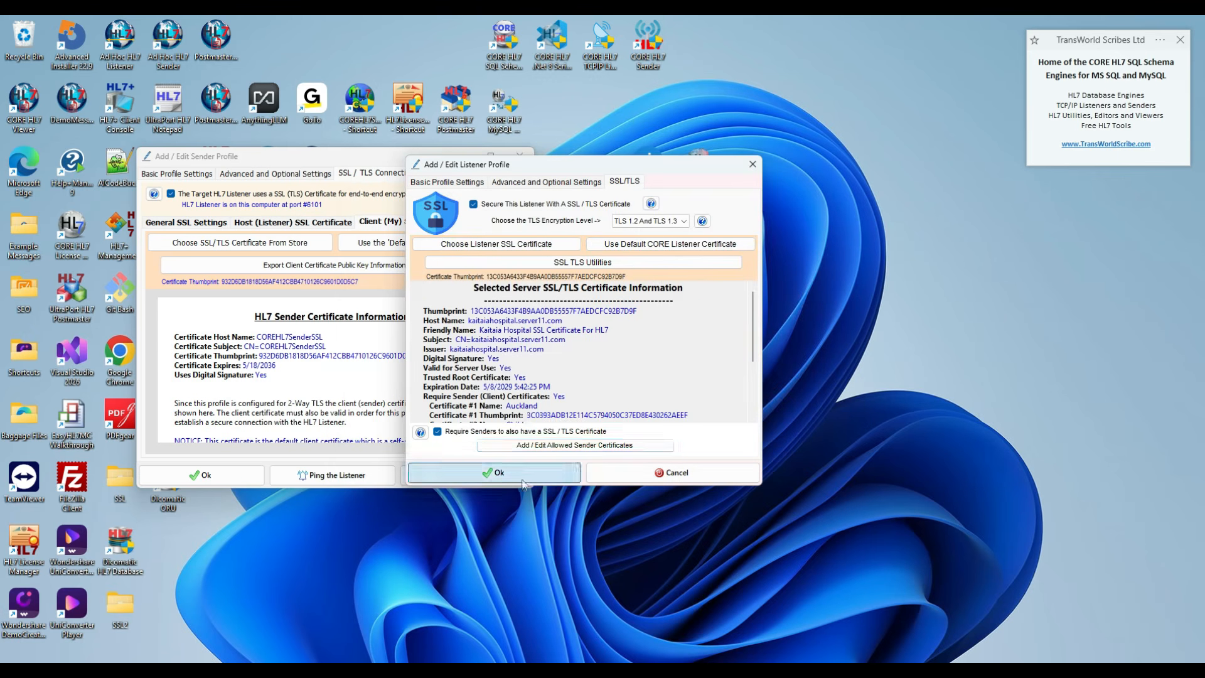
pyautogui.click(492, 622)
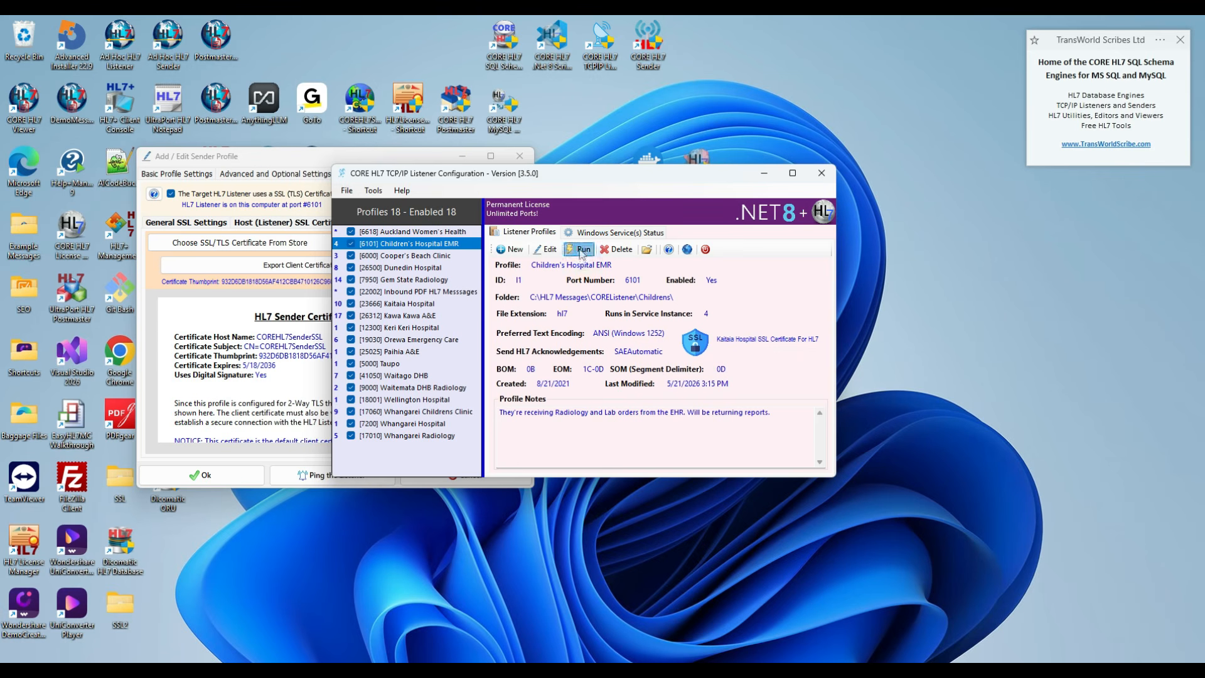
pyautogui.click(580, 250)
pyautogui.click(408, 218)
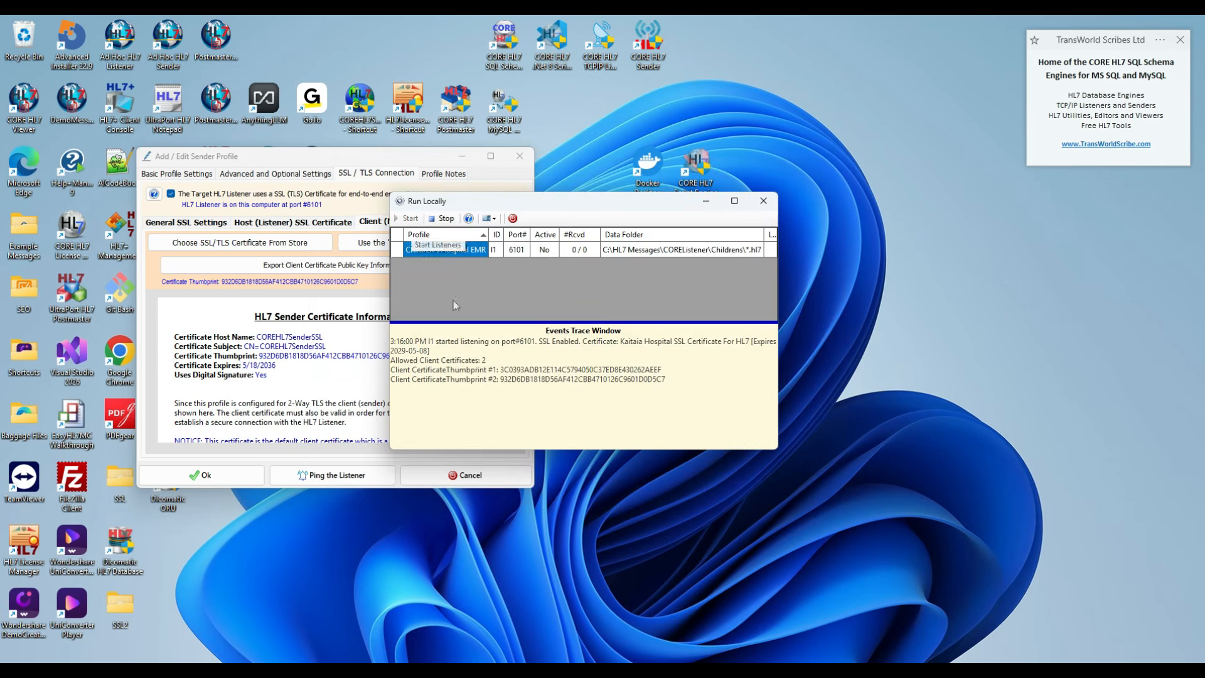
# Step: Ping the listener from the Children's Hospital sender profile and validate the SSL/TLS handshake using the client certificate
pyautogui.click(259, 160)
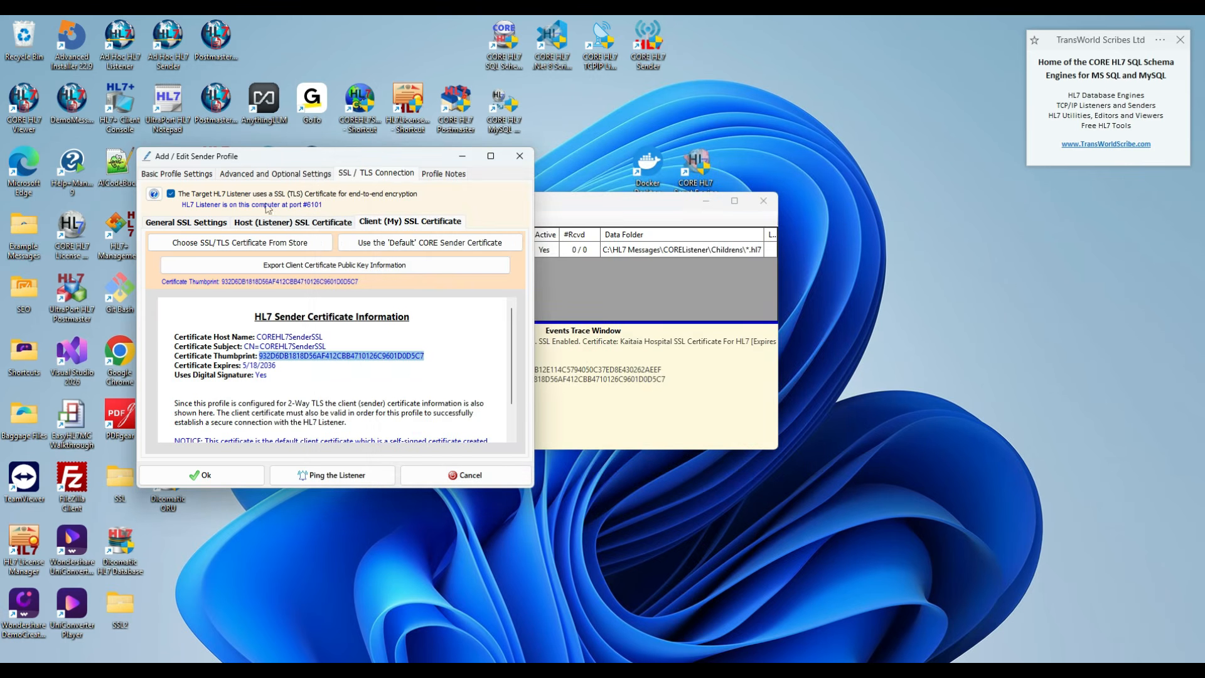
pyautogui.click(319, 477)
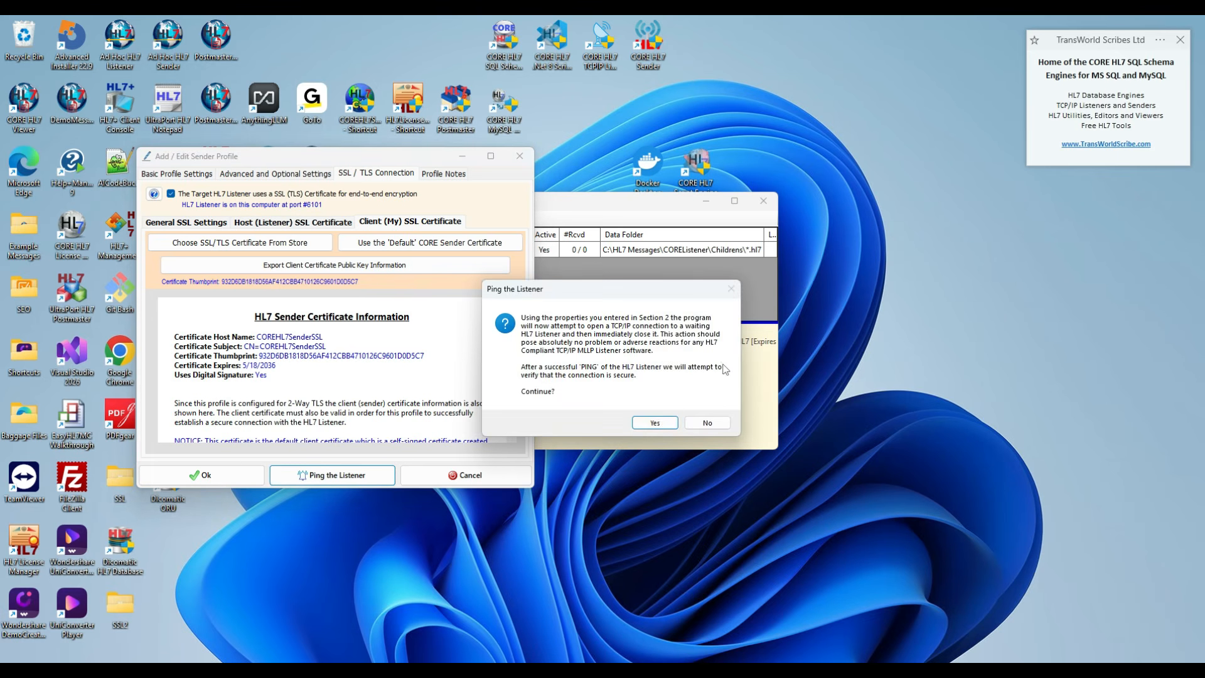
pyautogui.click(661, 423)
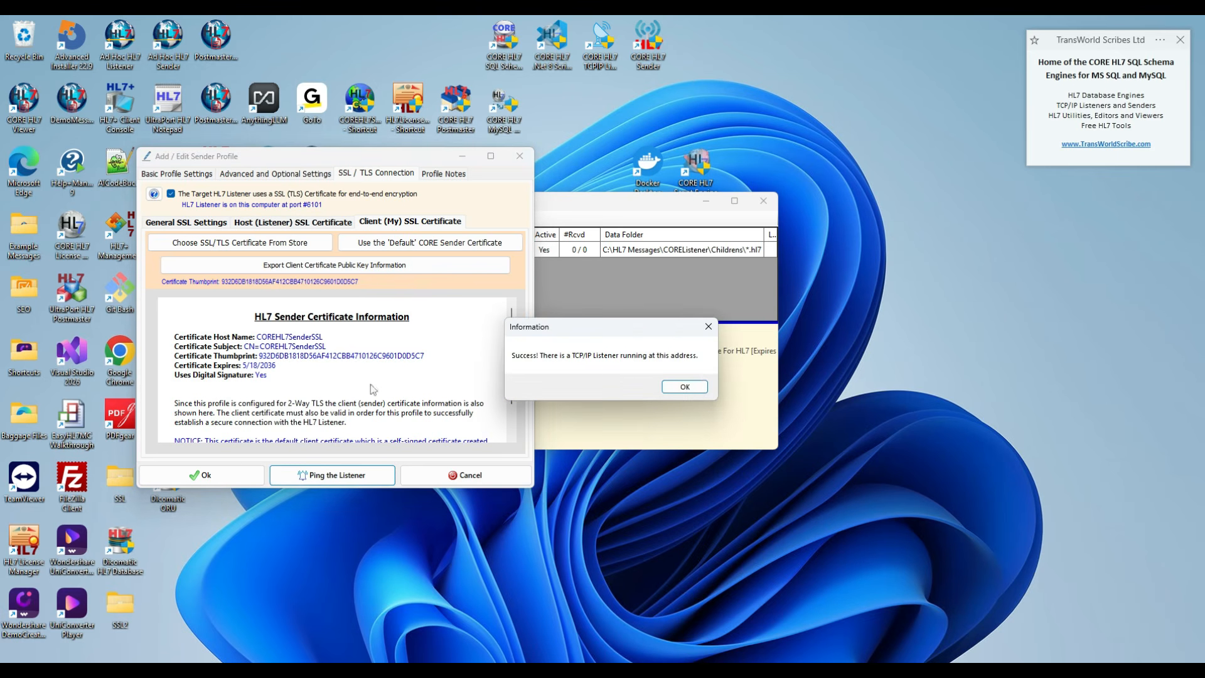
pyautogui.click(693, 388)
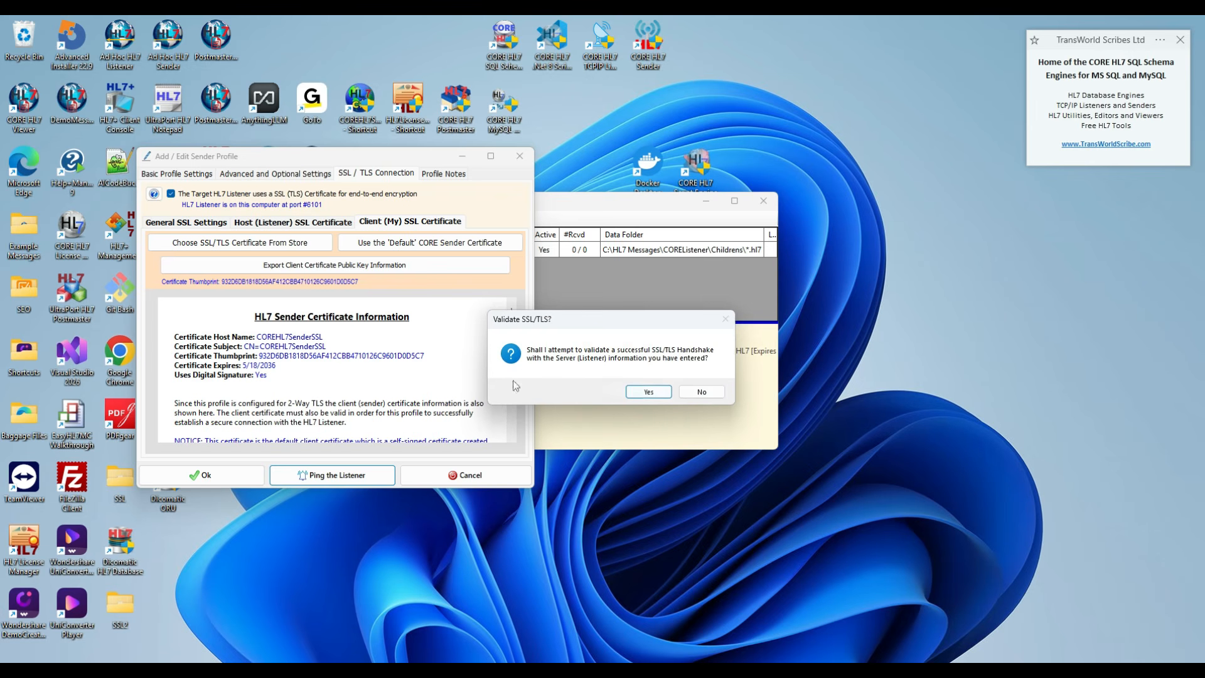
pyautogui.click(641, 389)
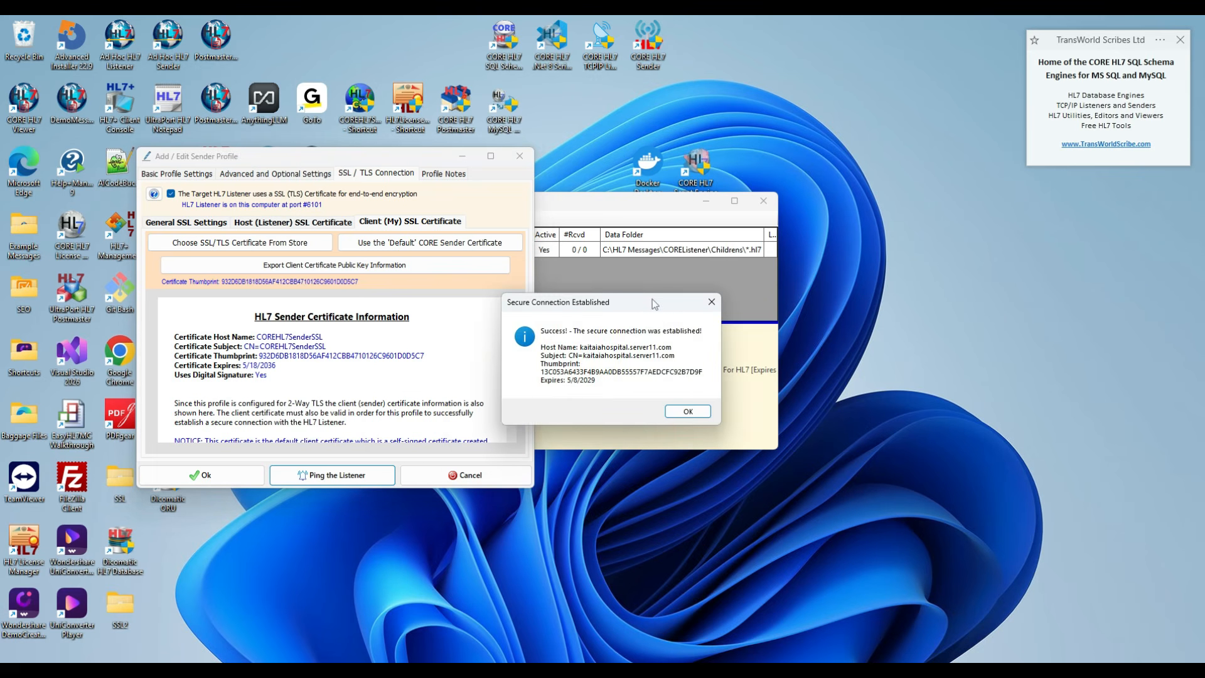
pyautogui.moveTo(652, 303); pyautogui.dragTo(443, 267)
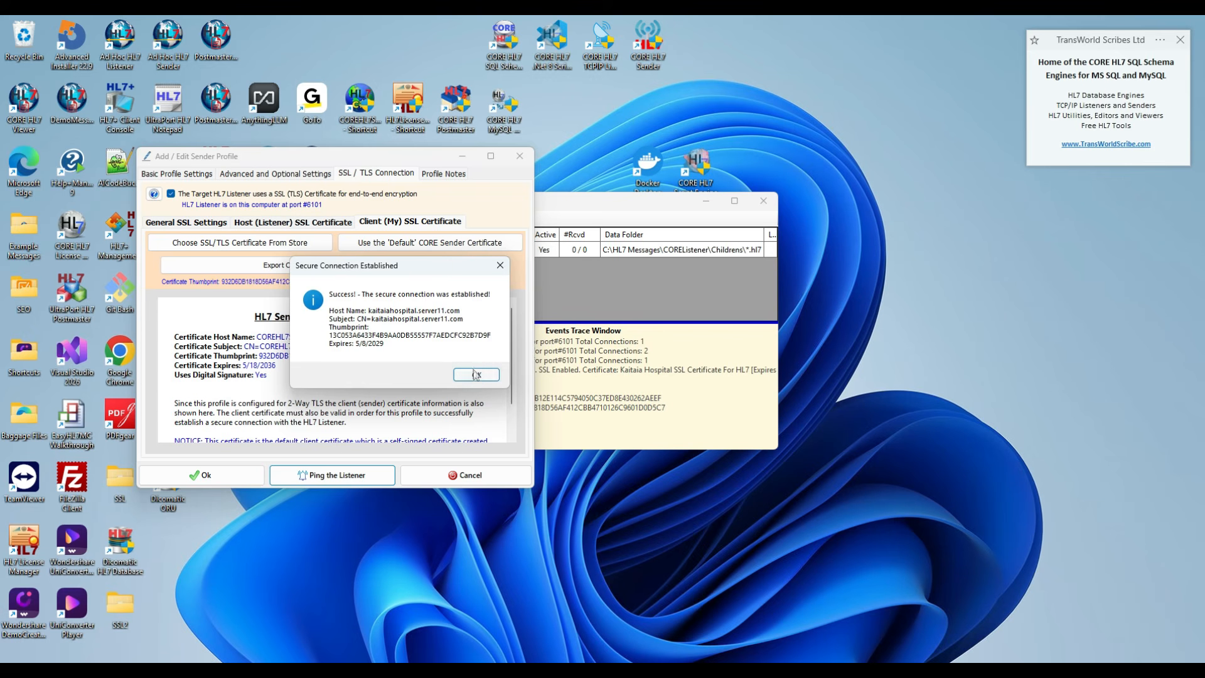
pyautogui.click(476, 375)
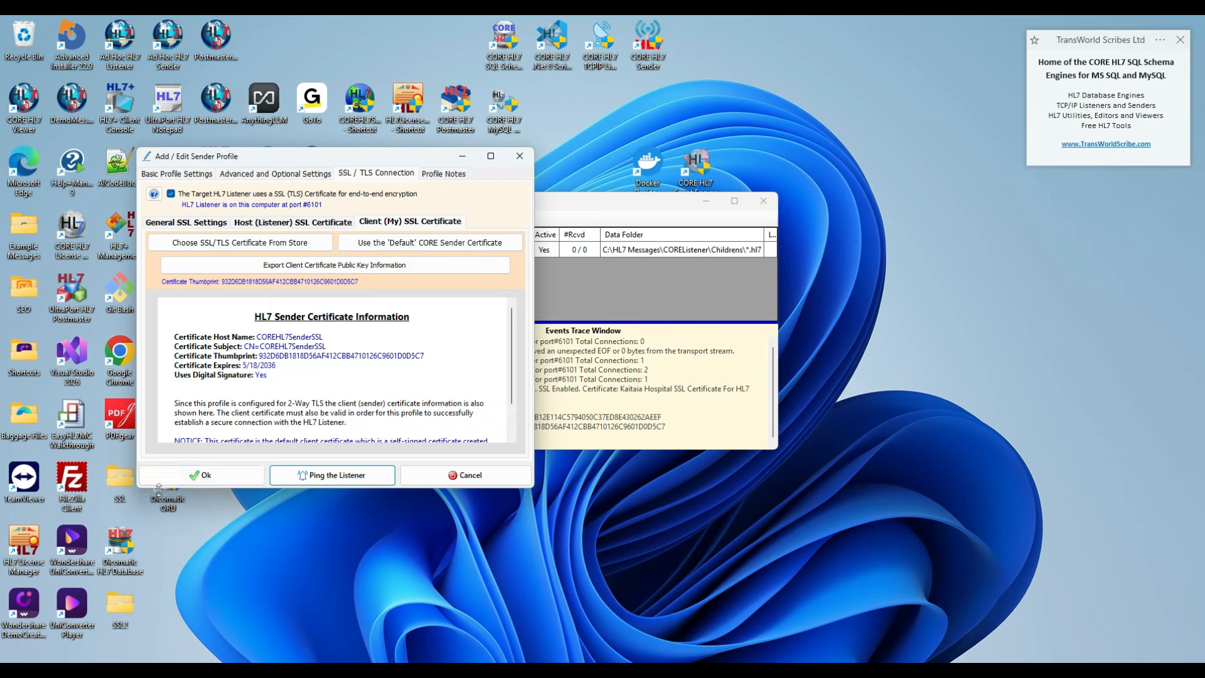
# Step: Save the sender profile and start the Children's Hospital sender in local execution
pyautogui.click(186, 478)
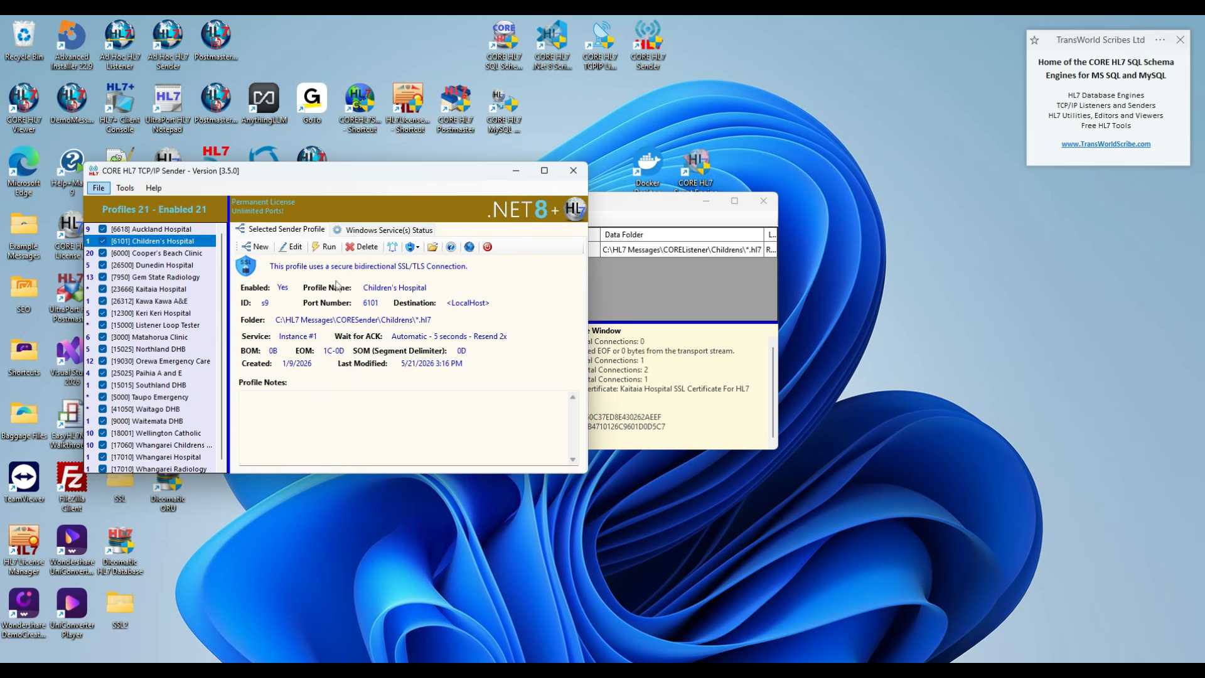
pyautogui.click(325, 246)
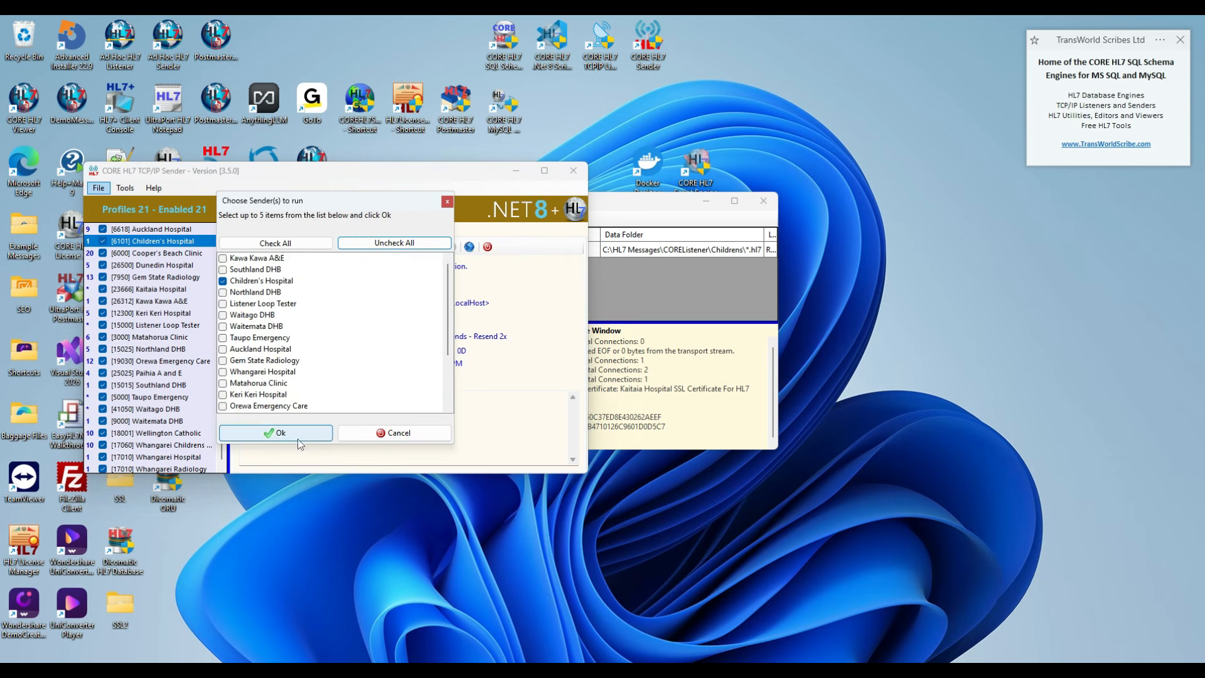
pyautogui.click(299, 441)
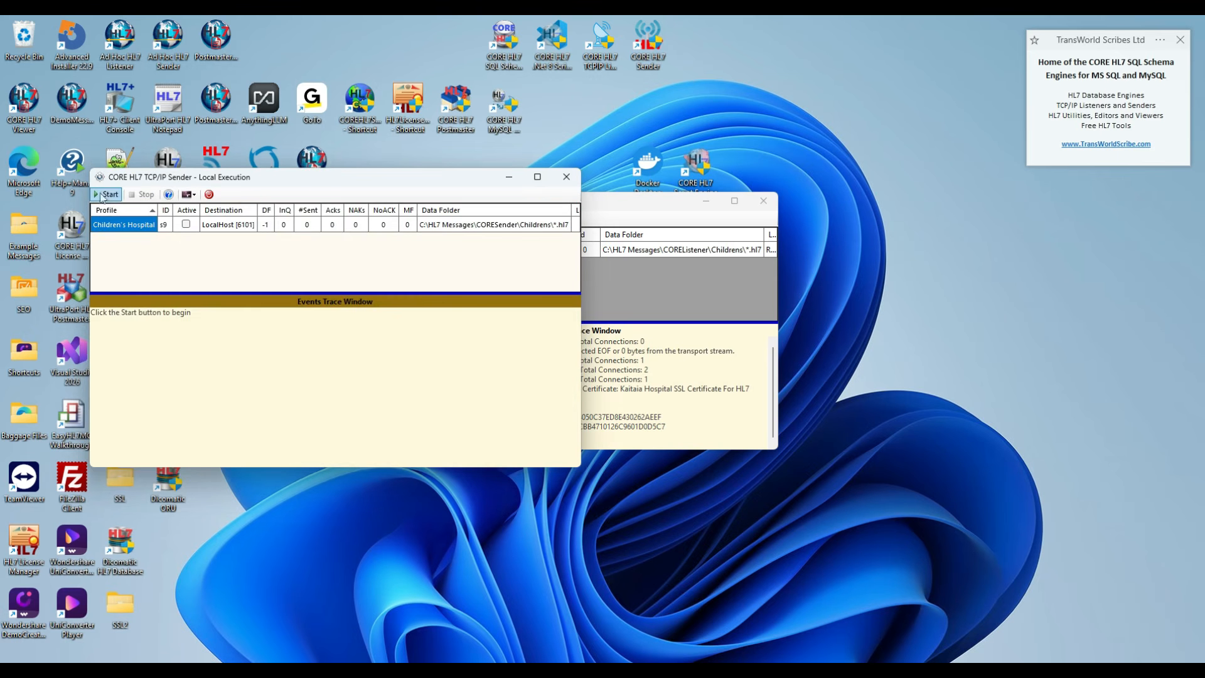
pyautogui.click(107, 195)
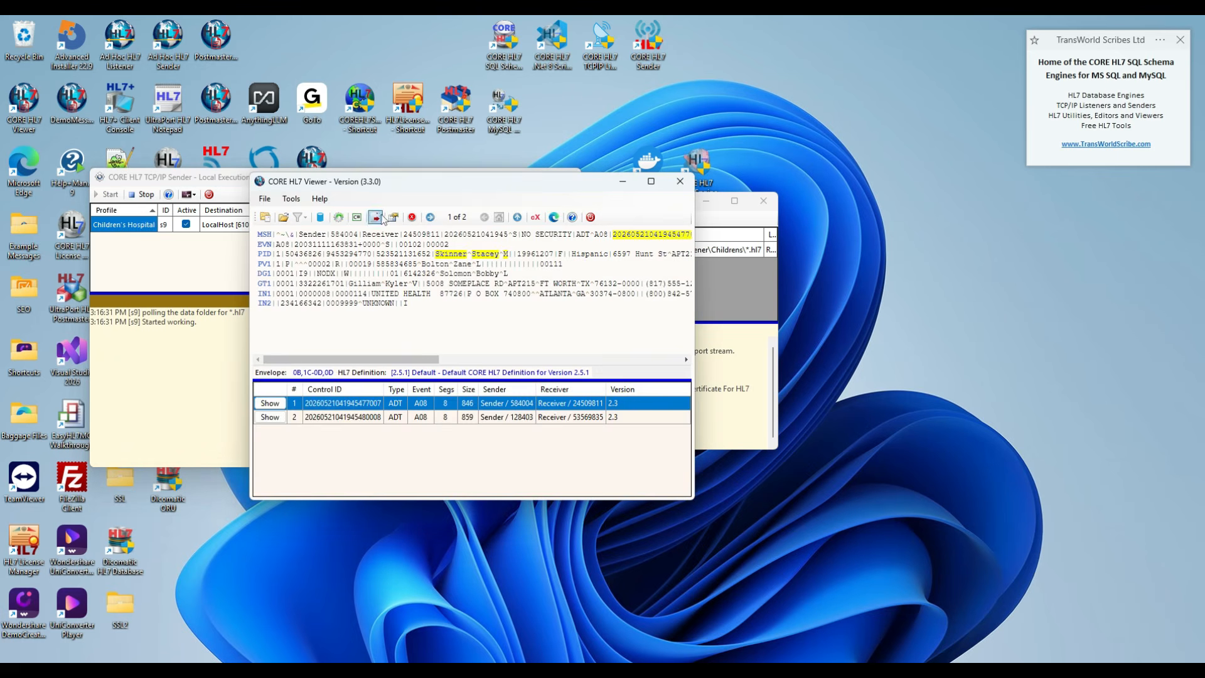
# Step: Export all messages from CORE HL7 Viewer as HL7 files to C:\HL7 Messages\CORESender\Childrens\ and check delivery in the sender and listener event traces
pyautogui.click(394, 217)
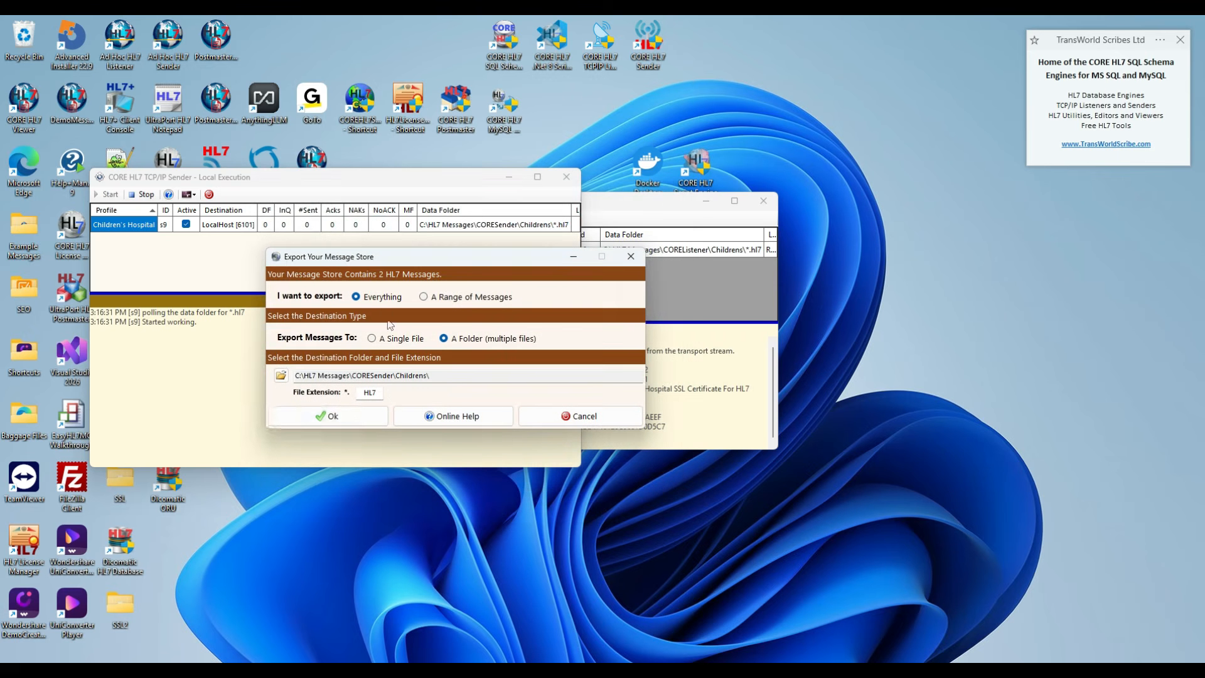
pyautogui.click(370, 422)
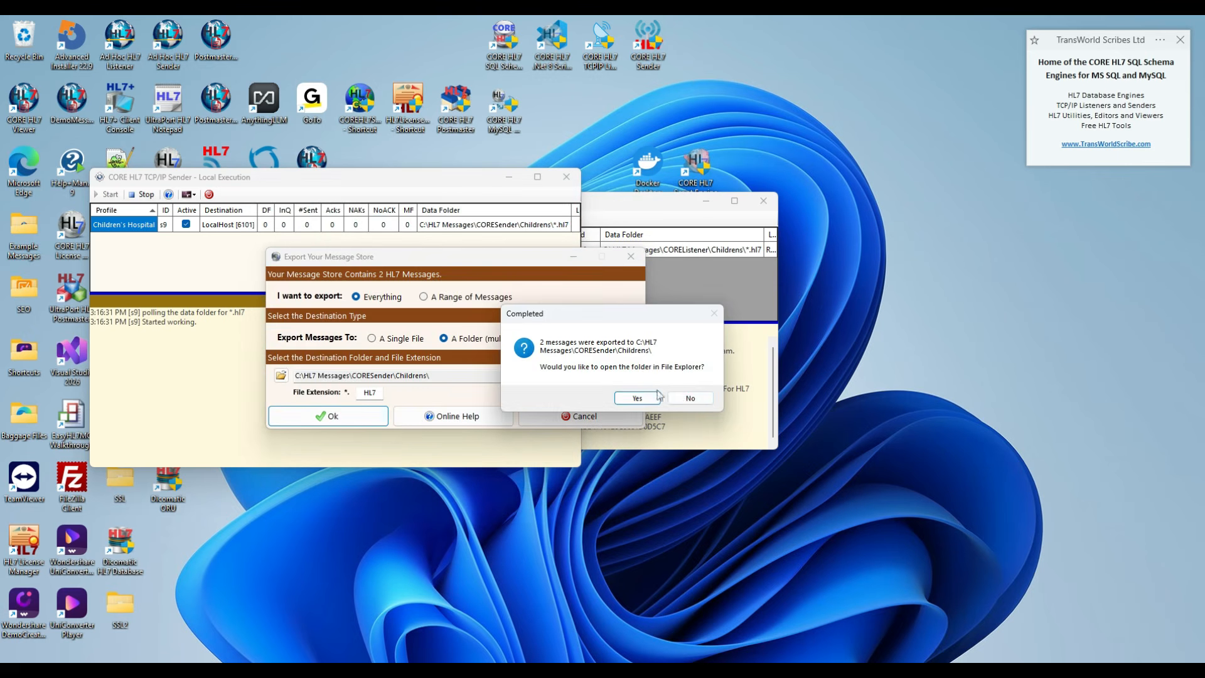
pyautogui.click(681, 396)
pyautogui.click(219, 364)
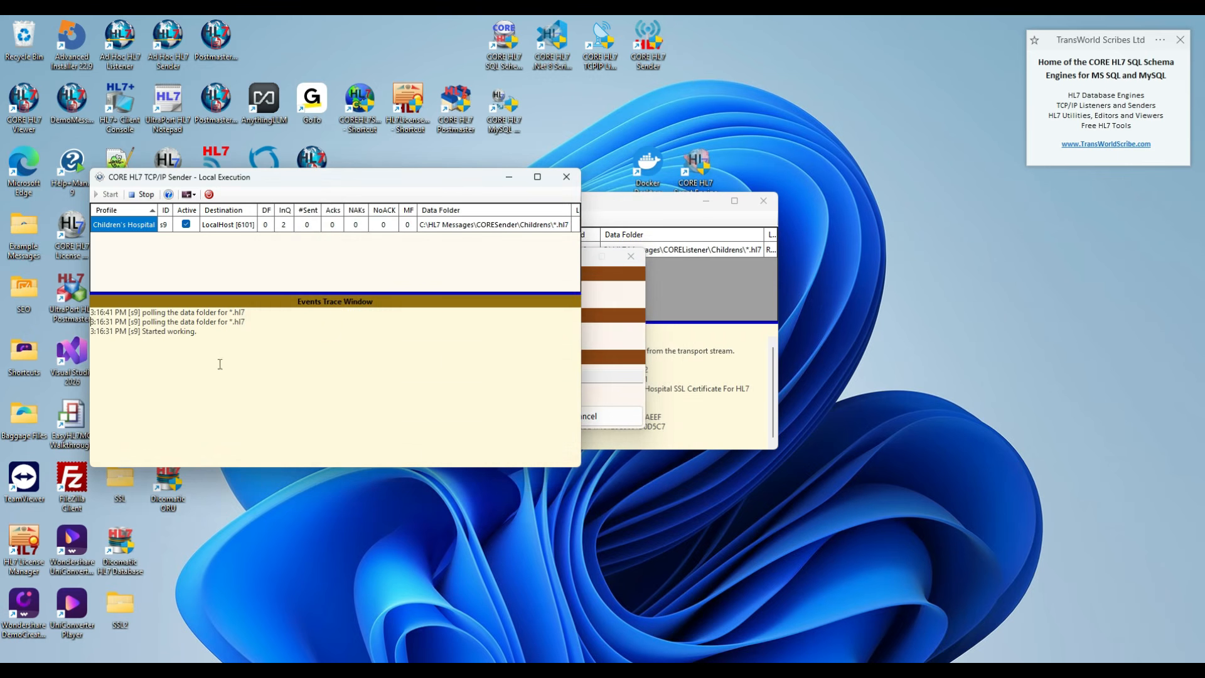
pyautogui.click(739, 293)
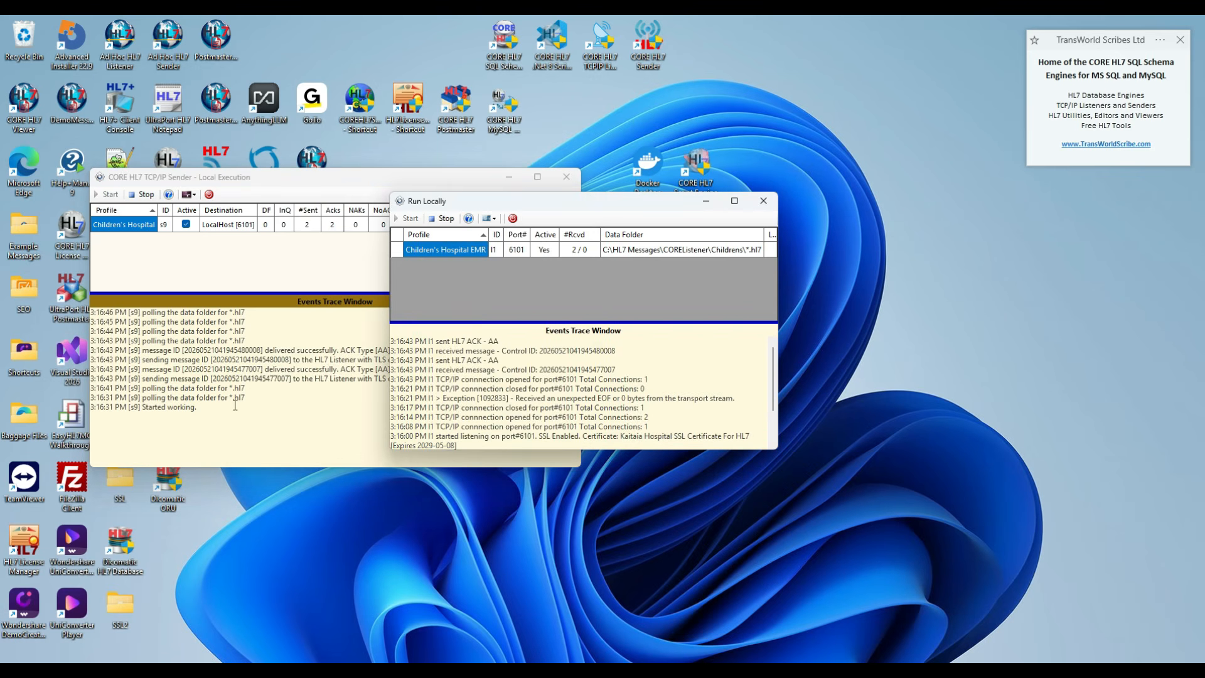
# Step: Stop the locally running Children's Hospital sender and the Children's Hospital EMR listener
pyautogui.click(149, 197)
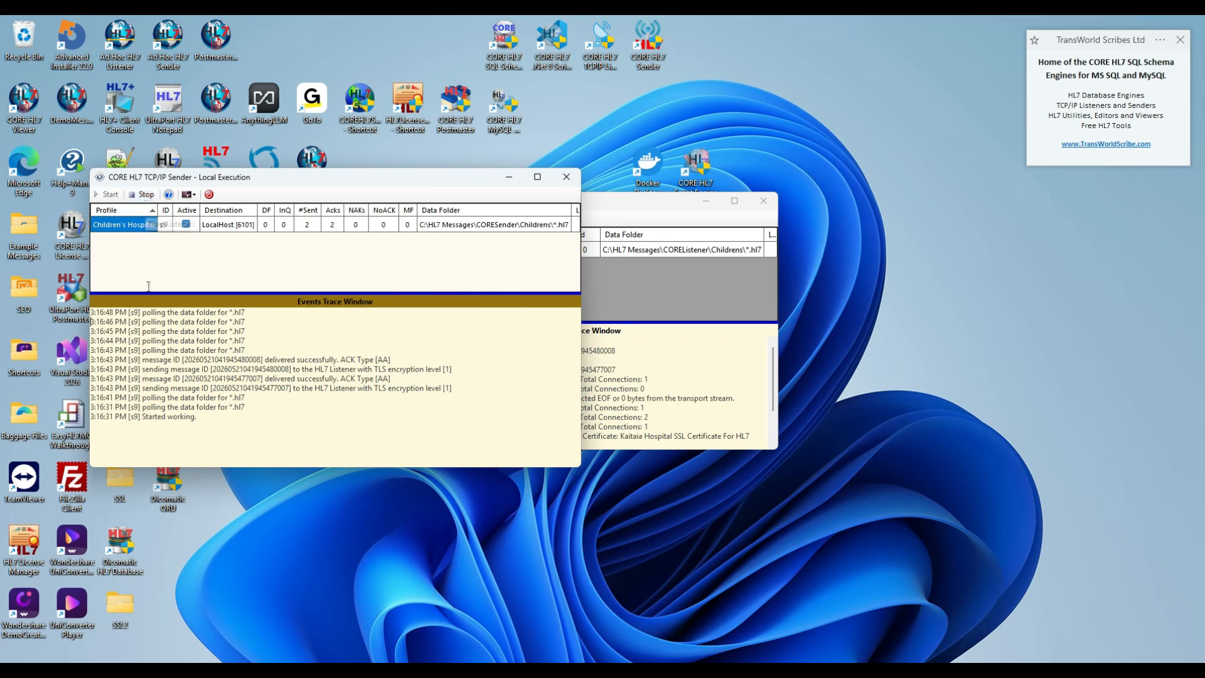
pyautogui.click(145, 194)
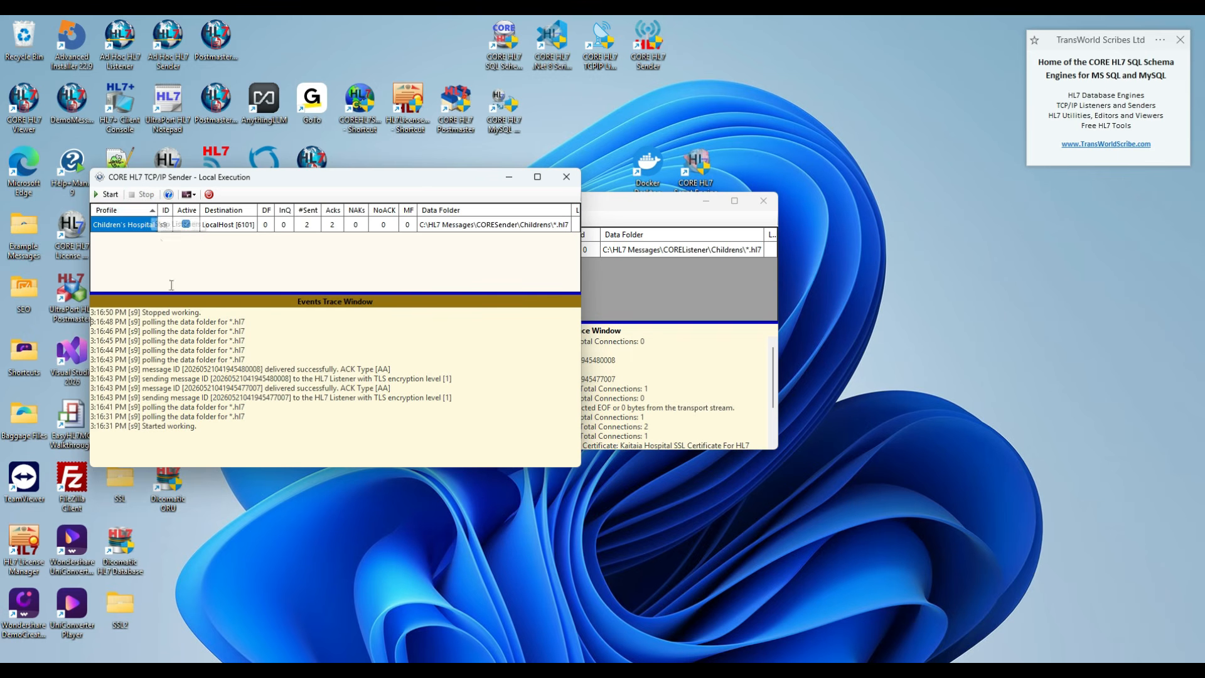
pyautogui.click(637, 209)
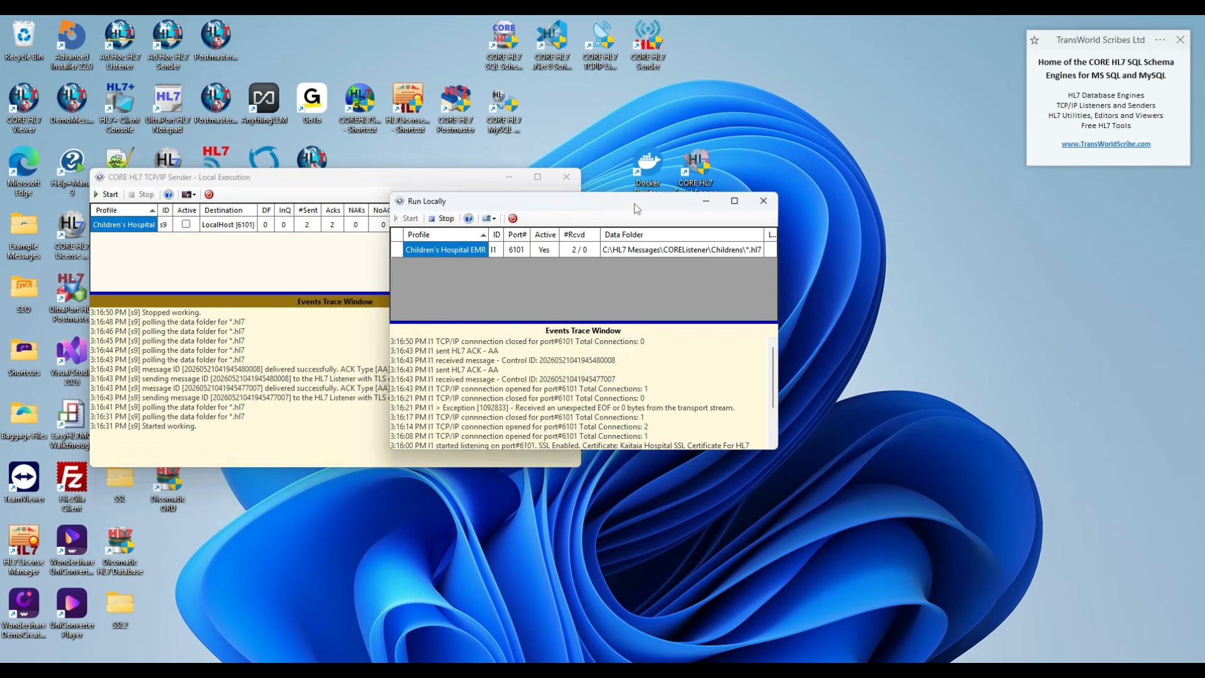
pyautogui.click(442, 218)
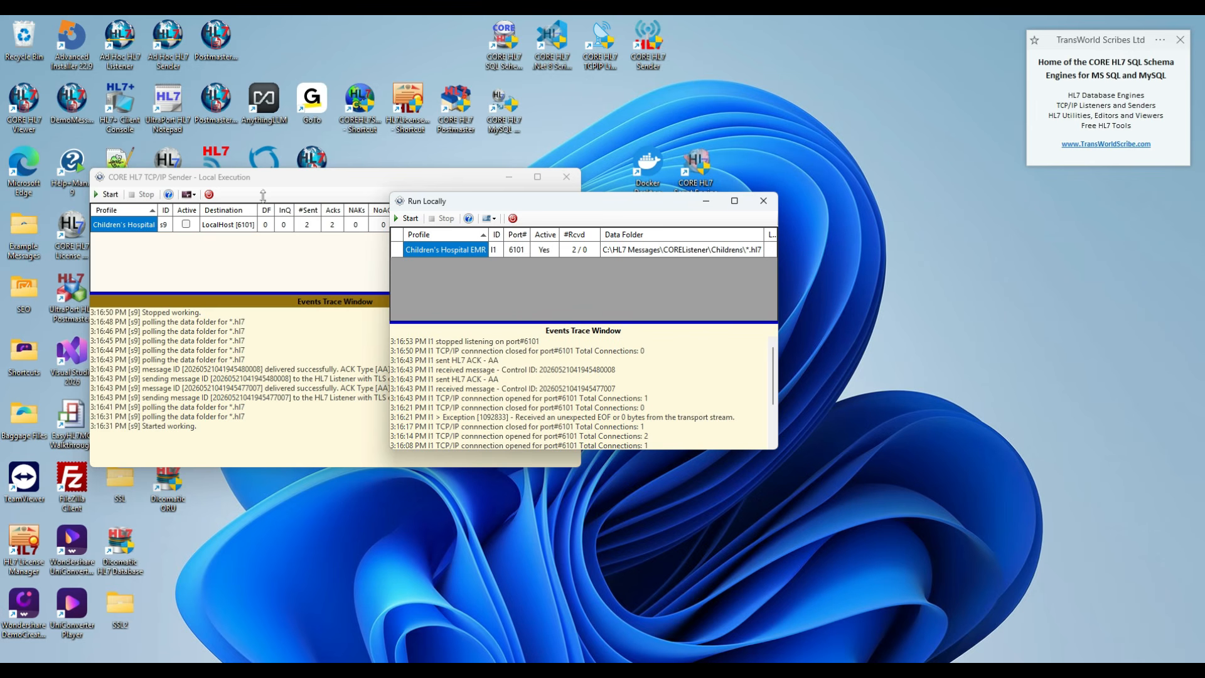
pyautogui.click(273, 177)
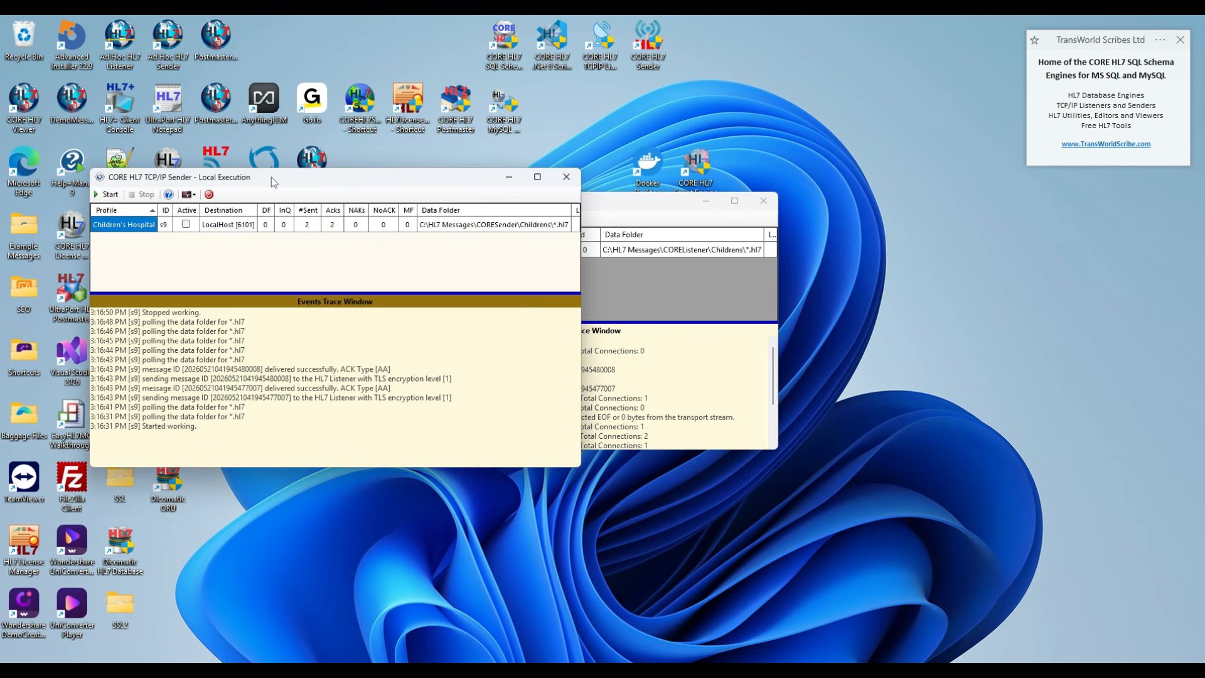
pyautogui.click(597, 201)
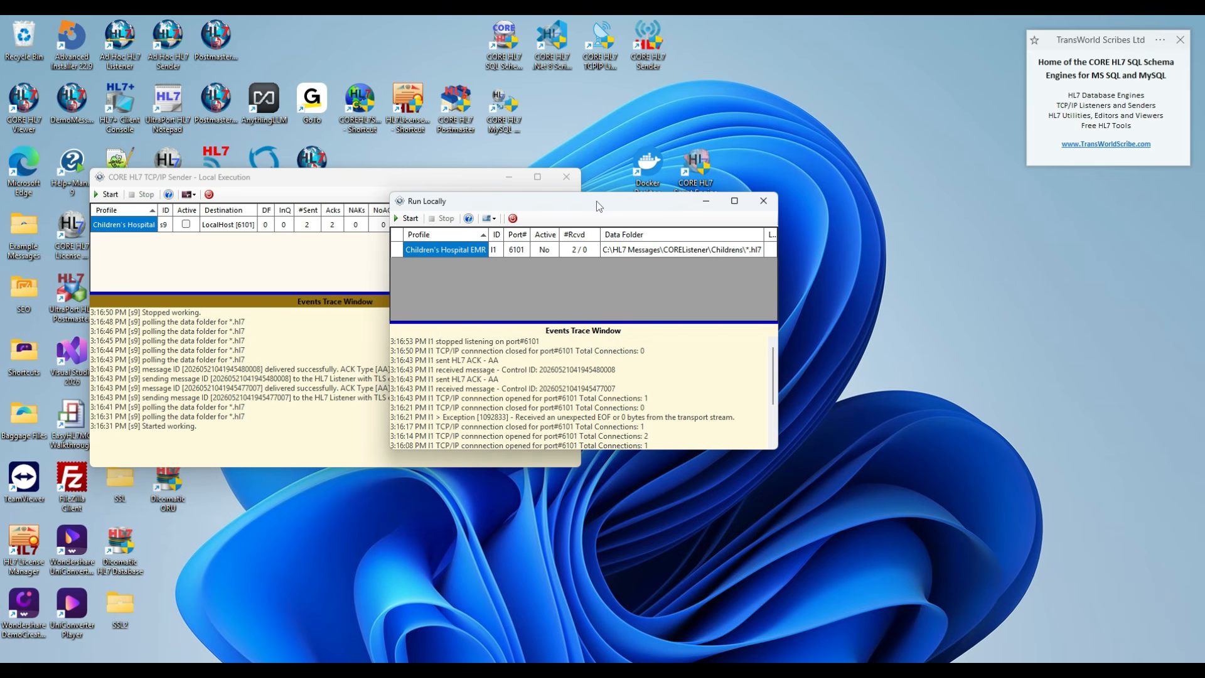